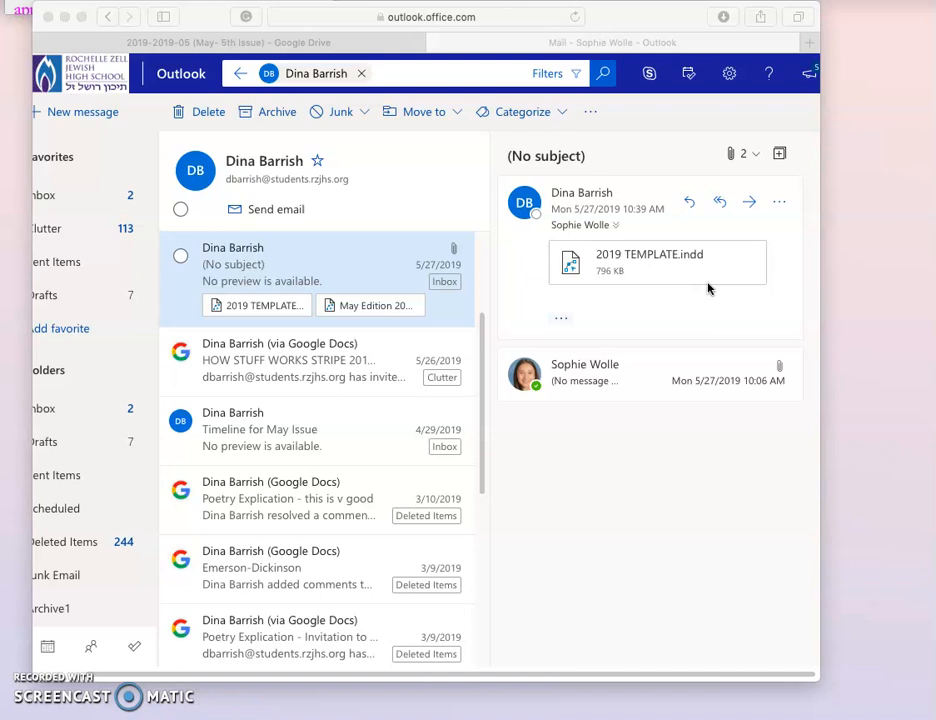
# Download the 2019 TEMPLATE.indd attachment from the open email and open it in InDesign.
pyautogui.click(660, 266)
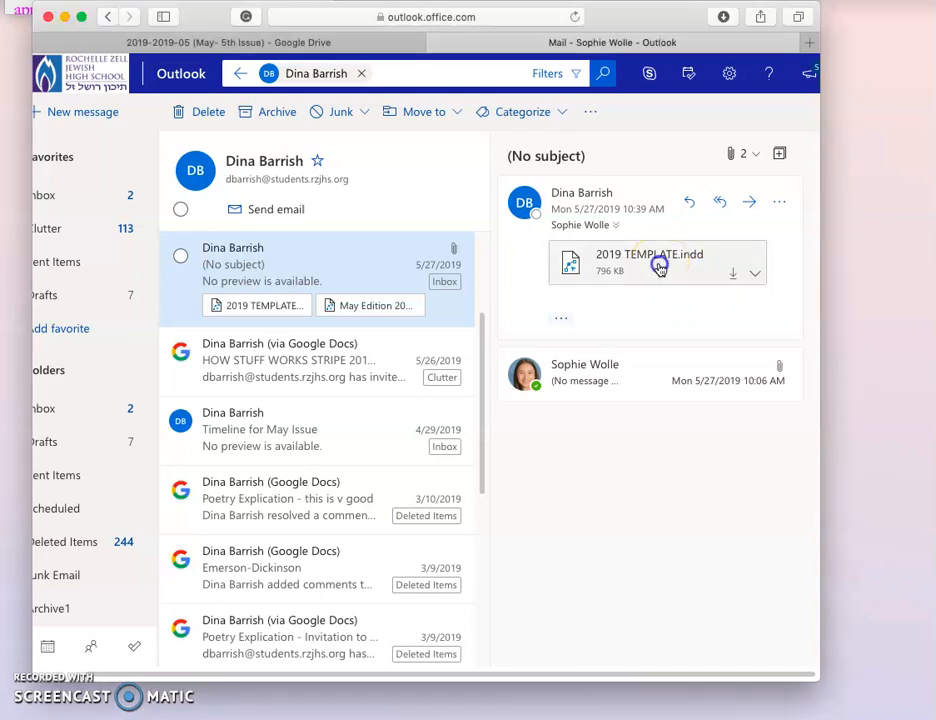
pyautogui.click(732, 274)
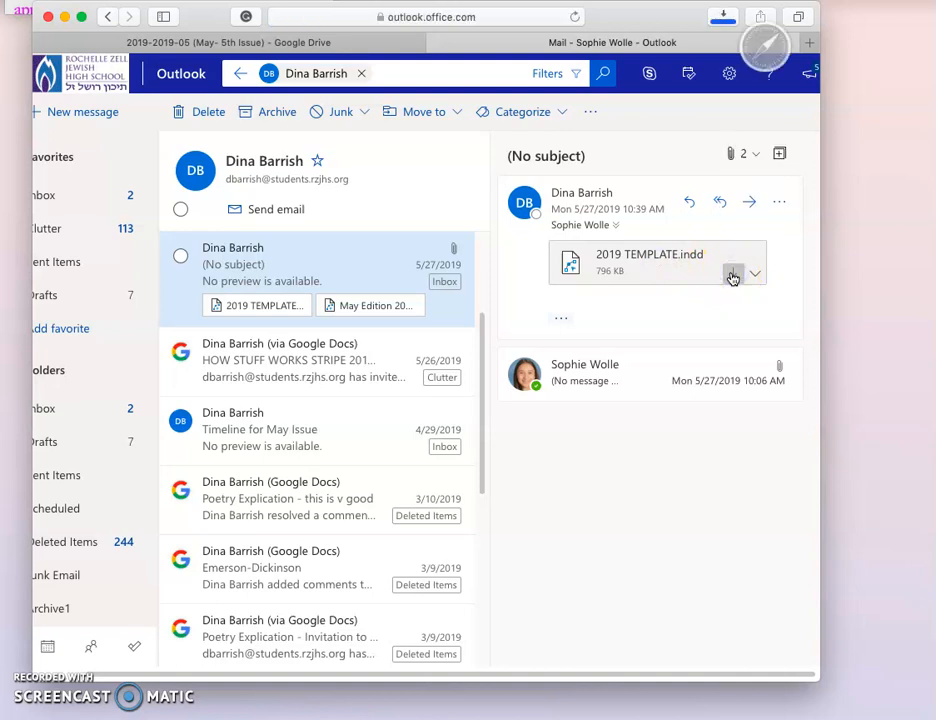
pyautogui.click(723, 17)
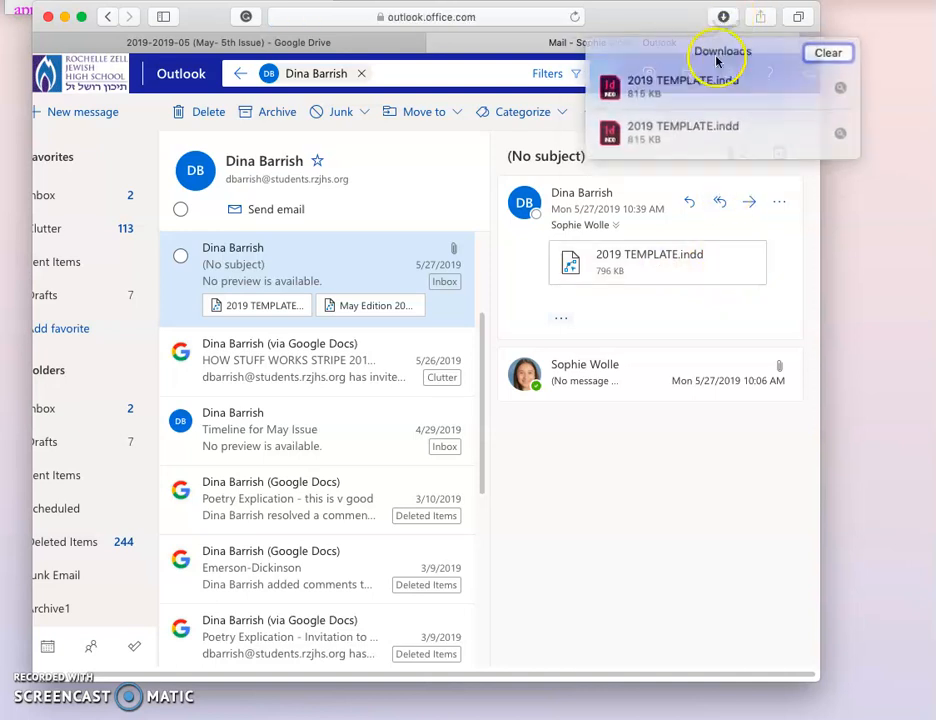
pyautogui.doubleClick(714, 88)
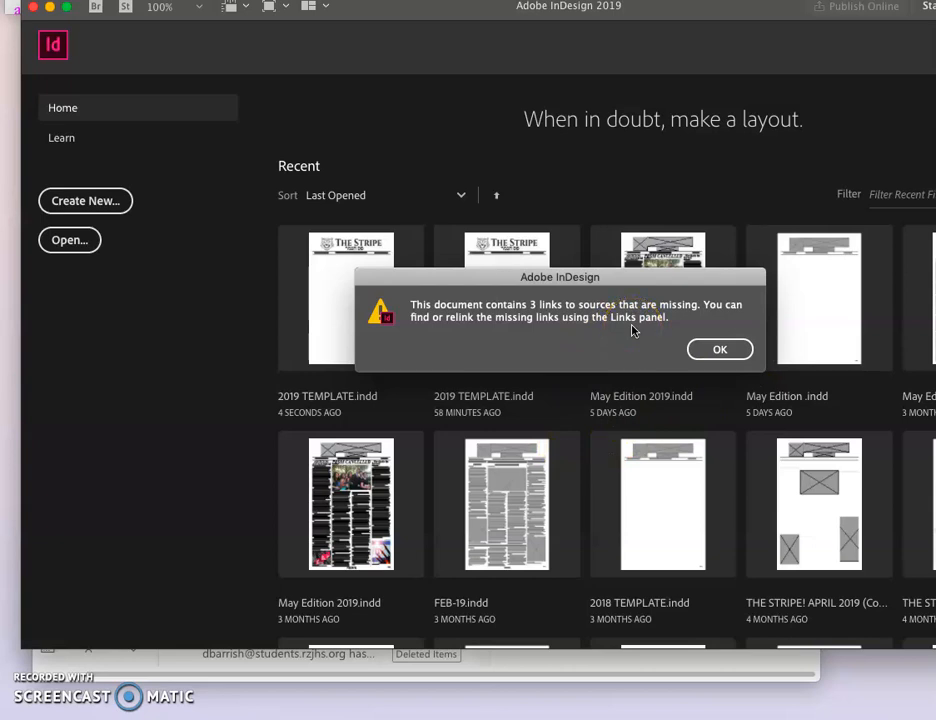
pyautogui.click(724, 352)
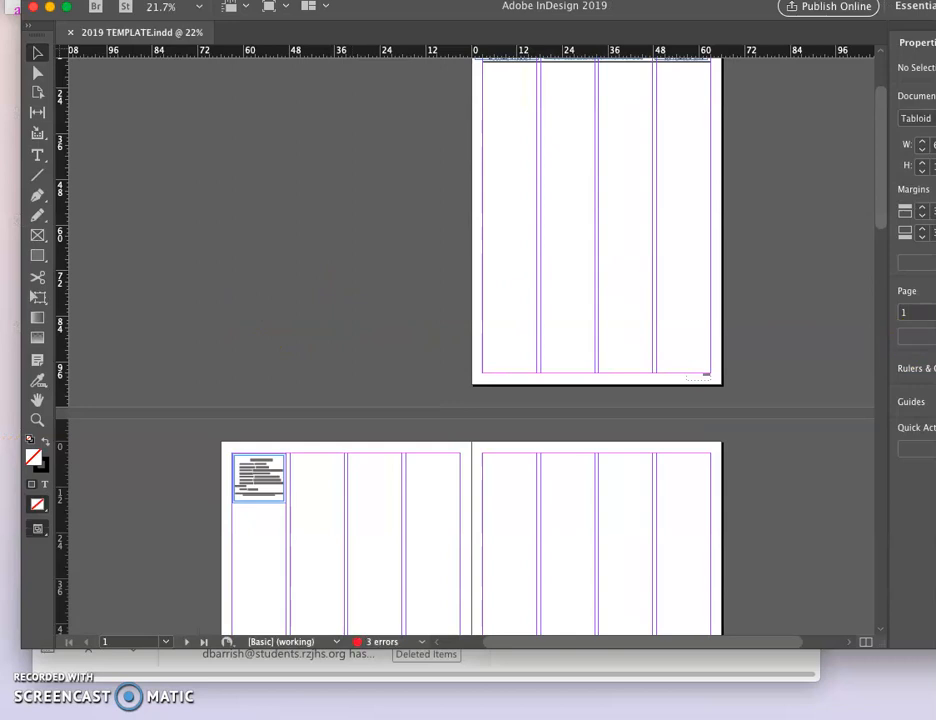
pyautogui.moveTo(935, 302); pyautogui.dragTo(925, 307)
pyautogui.moveTo(587, 15); pyautogui.dragTo(564, 20)
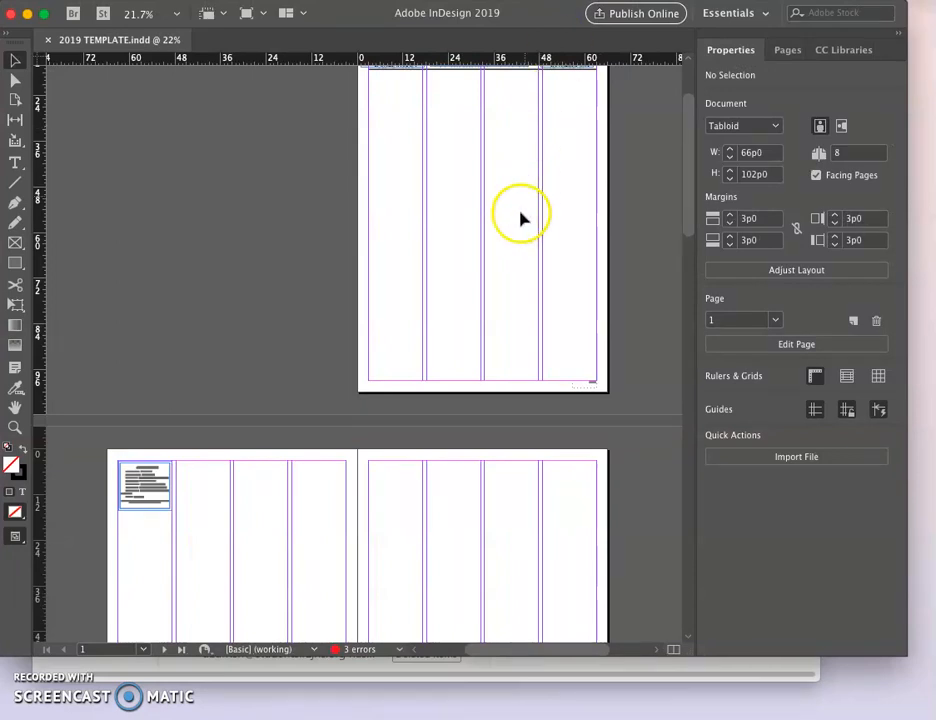
# Save the template as a new InDesign CC 2019 document named Practice Video on the Desktop.
pyautogui.scroll(5, 398, 369)
pyautogui.scroll(1, 398, 369)
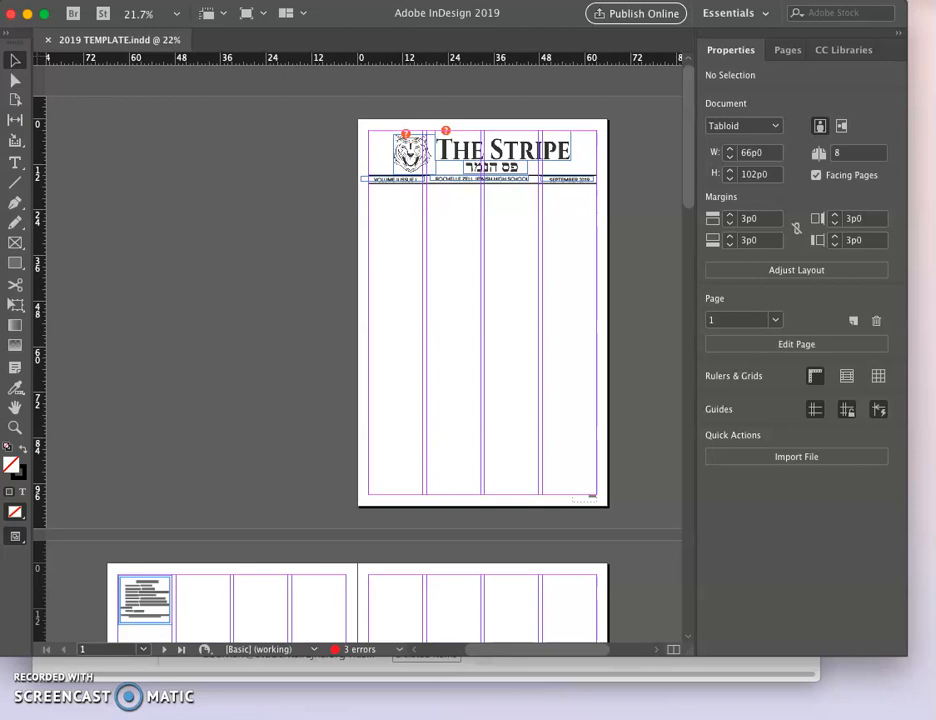
pyautogui.click(101, 1)
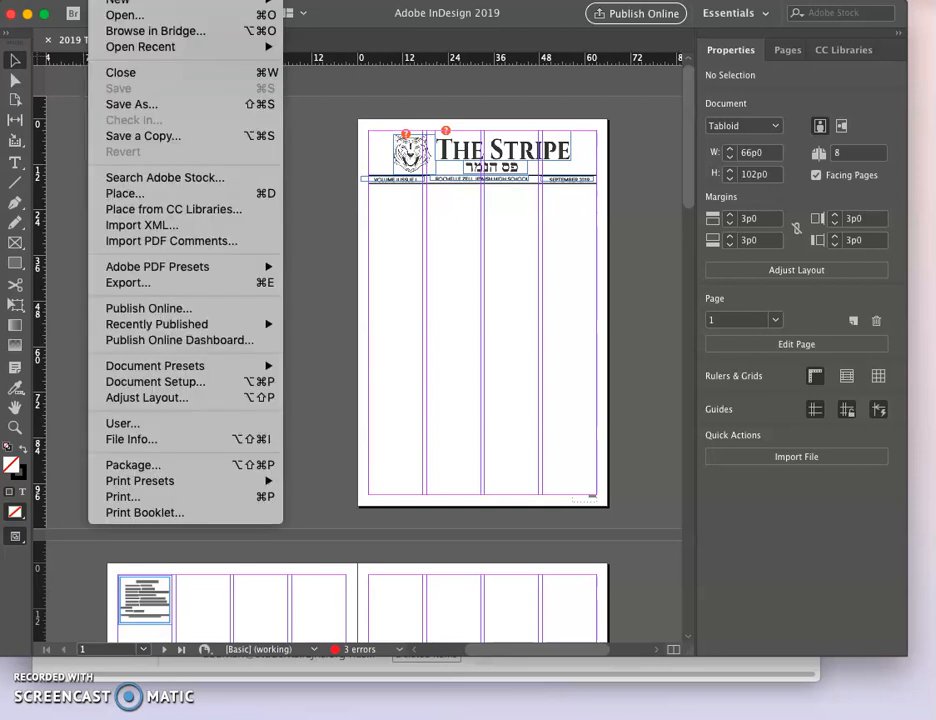
pyautogui.click(150, 104)
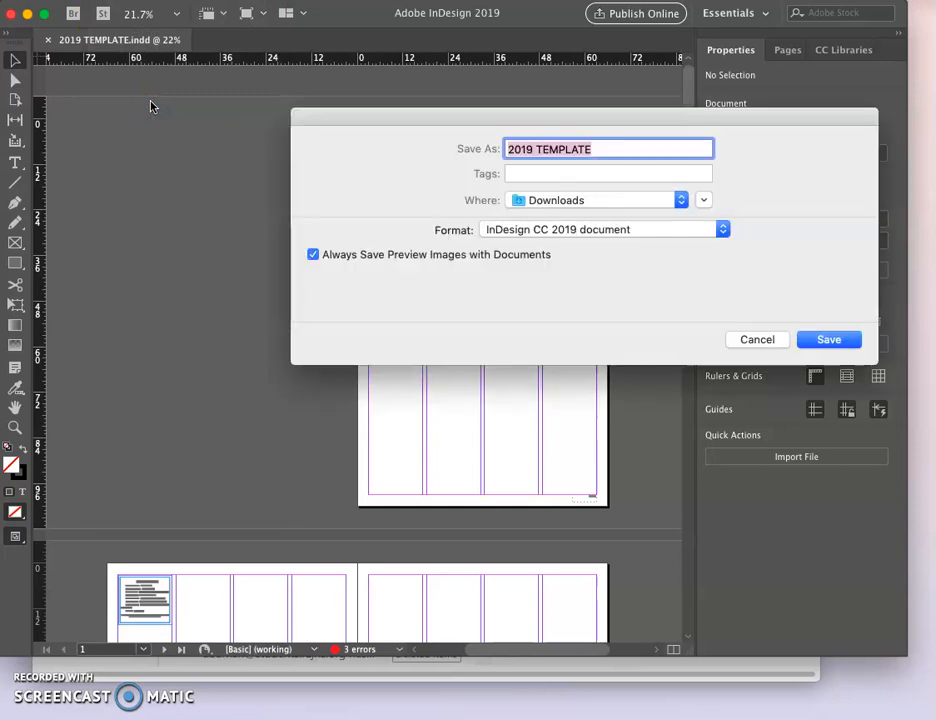
pyautogui.press('BackSpace')
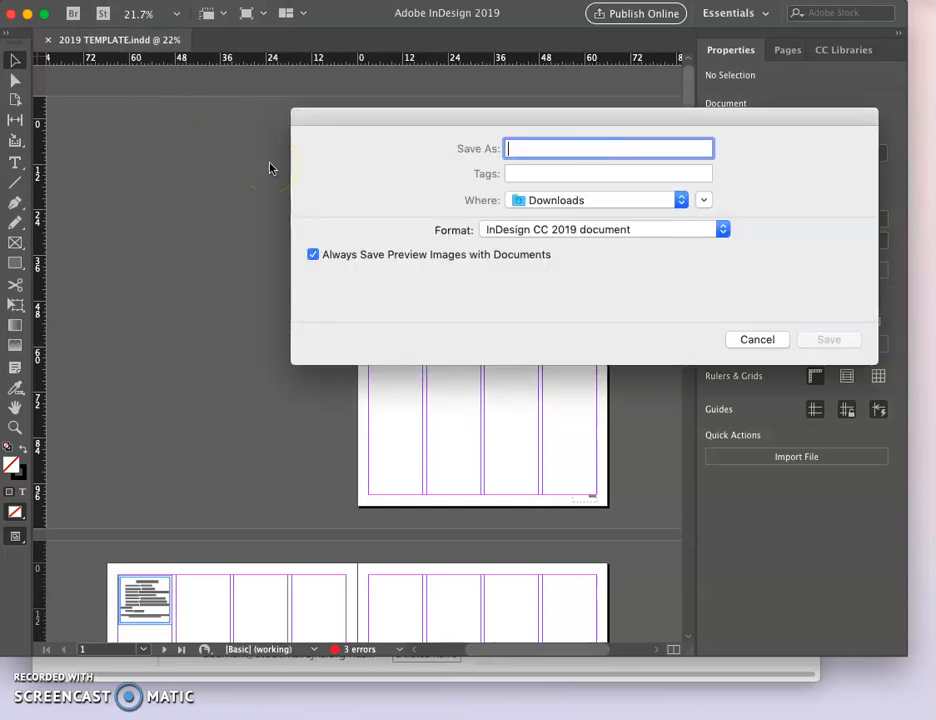
pyautogui.write('Practi')
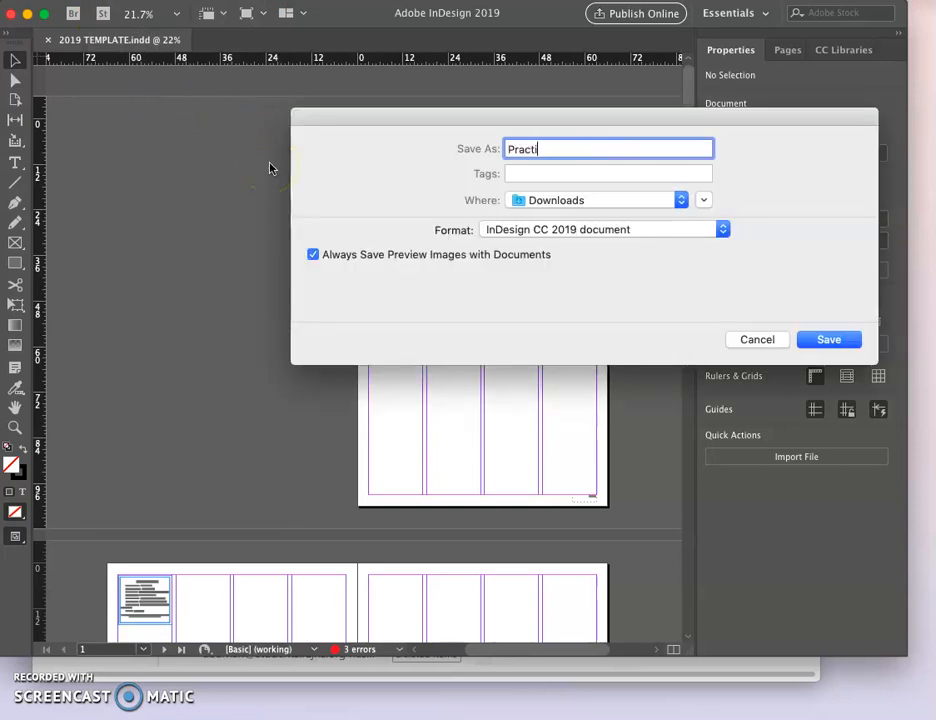
pyautogui.write('ce Video')
pyautogui.click(601, 201)
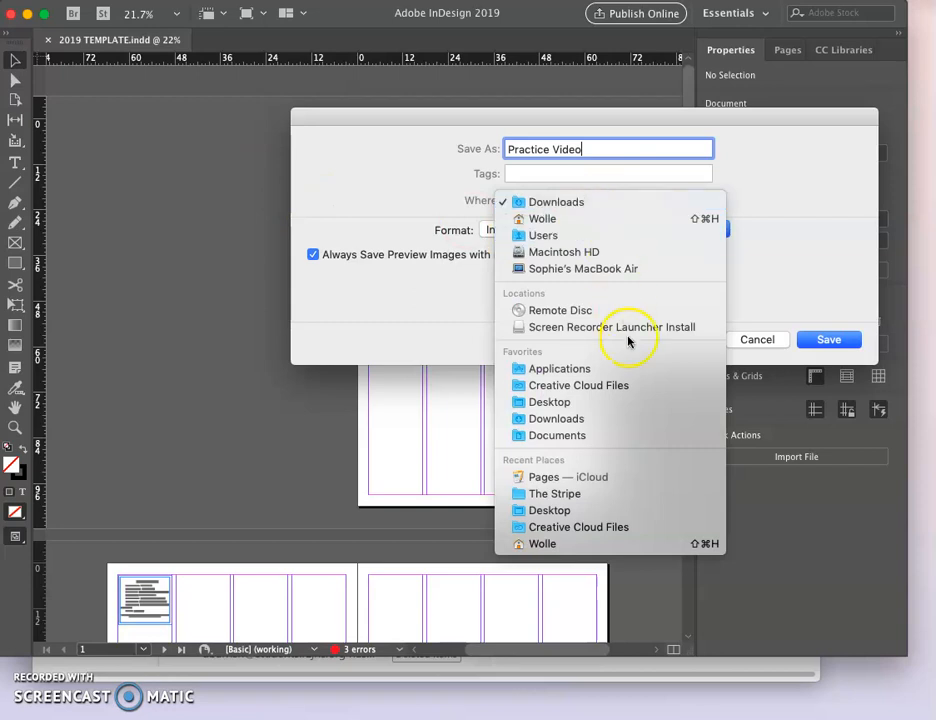
pyautogui.click(613, 510)
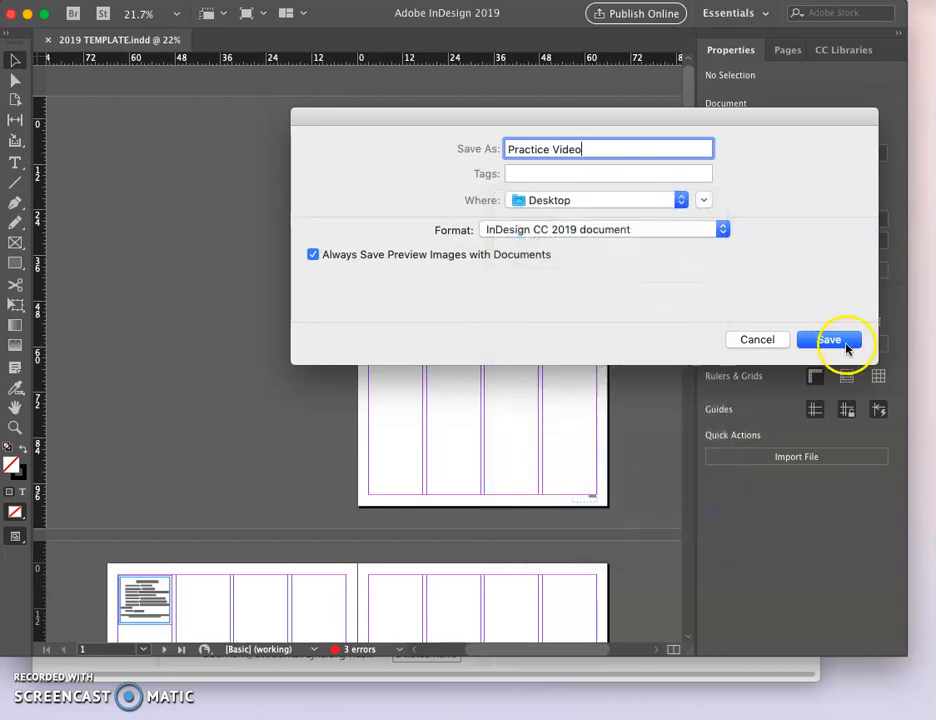
pyautogui.click(835, 345)
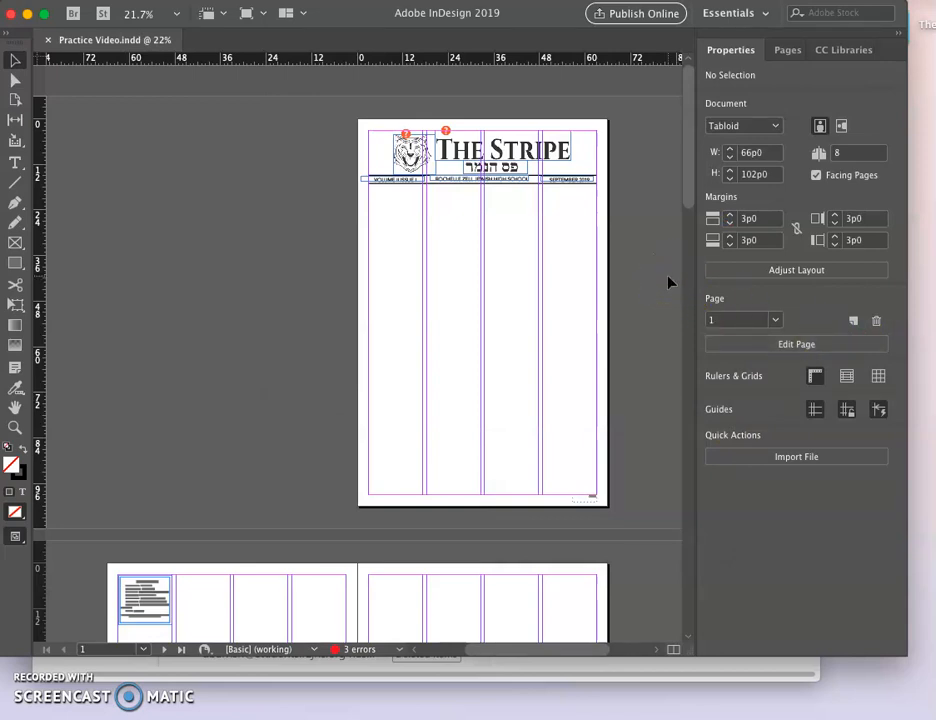
# Look through the template's pages, from the front-page masthead to the last page, and return to page 1.
pyautogui.click(539, 298)
pyautogui.click(518, 432)
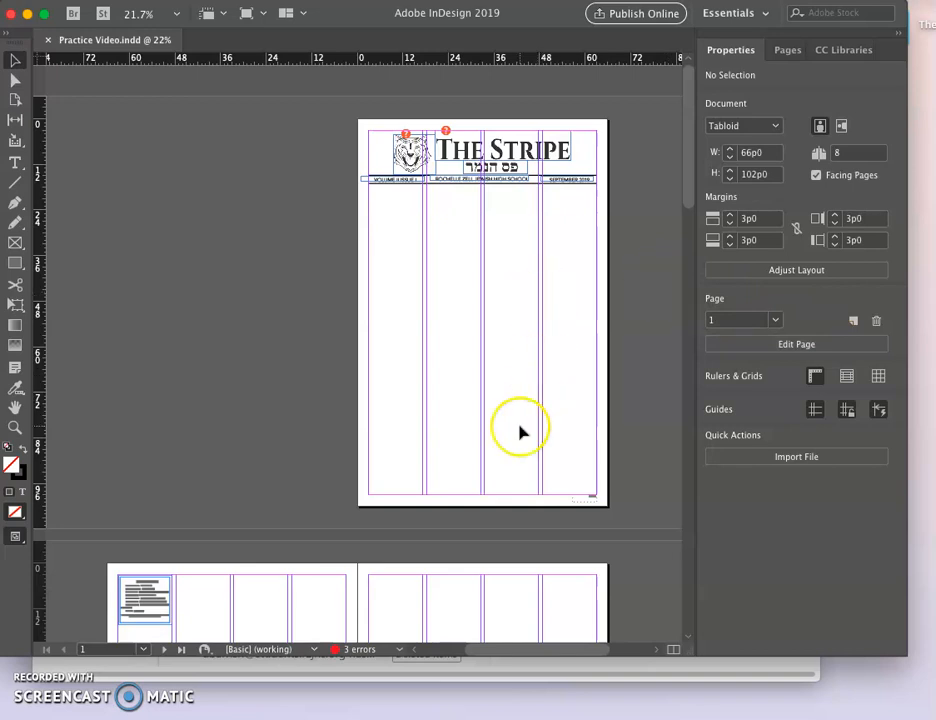
pyautogui.scroll(-10, 518, 432)
pyautogui.scroll(10, 518, 432)
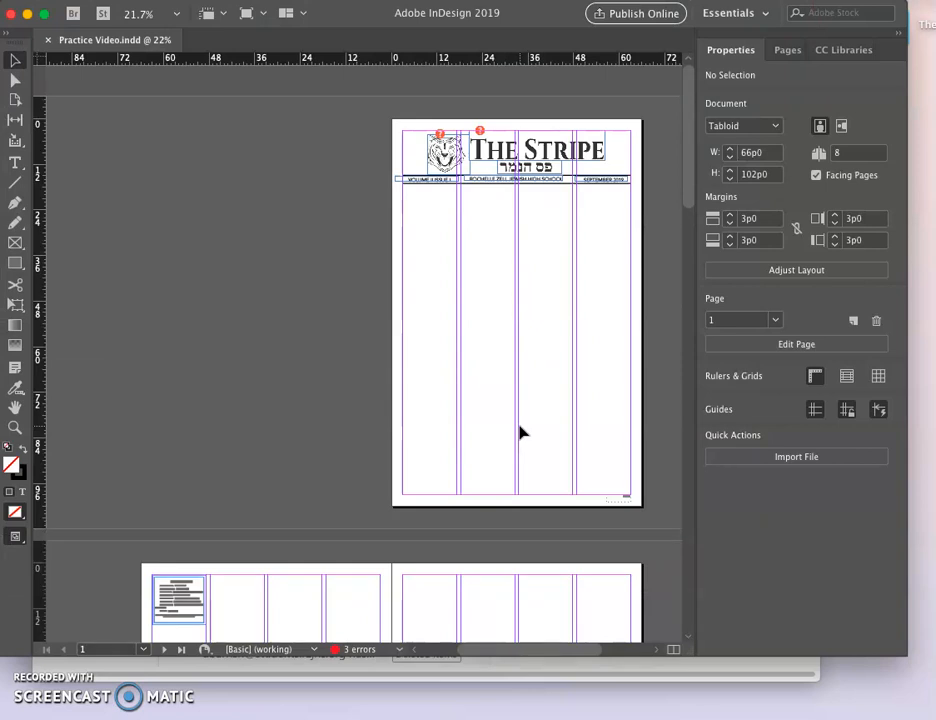
pyautogui.scroll(-3, 512, 438)
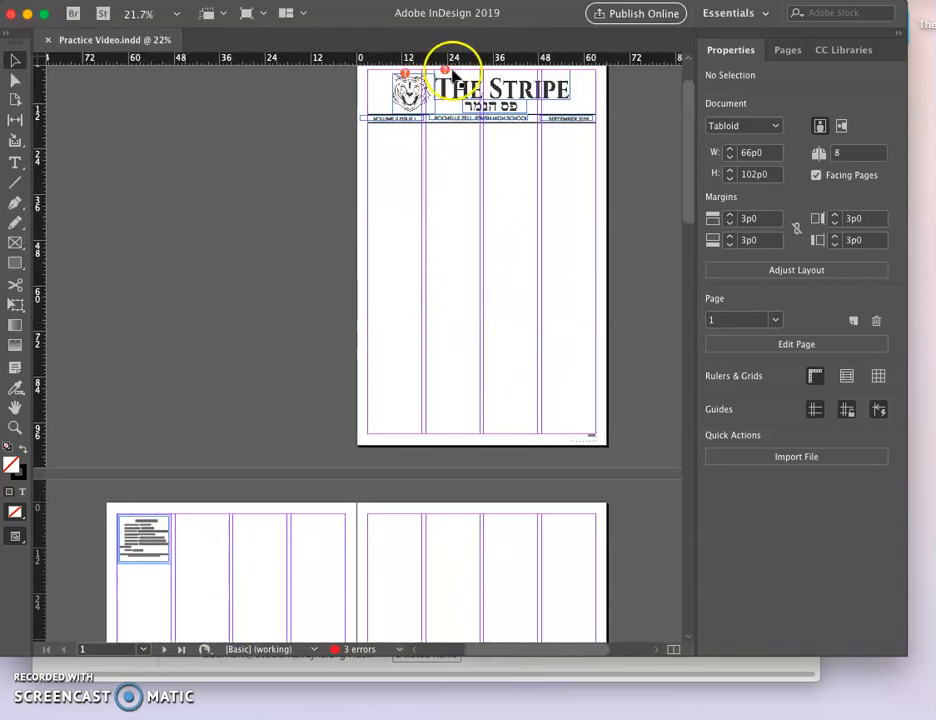
pyautogui.scroll(-3, 407, 478)
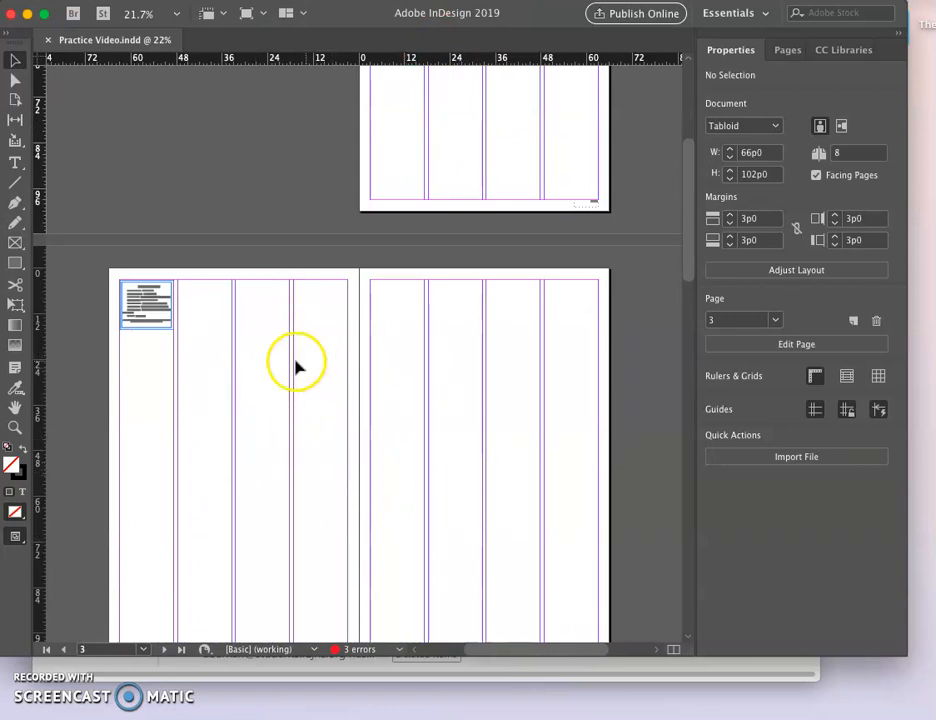
pyautogui.scroll(5, 219, 355)
pyautogui.hscroll(-3, 219, 355)
pyautogui.scroll(4, 219, 355)
pyautogui.scroll(-6, 219, 355)
pyautogui.scroll(-2, 222, 354)
pyautogui.scroll(-8, 222, 354)
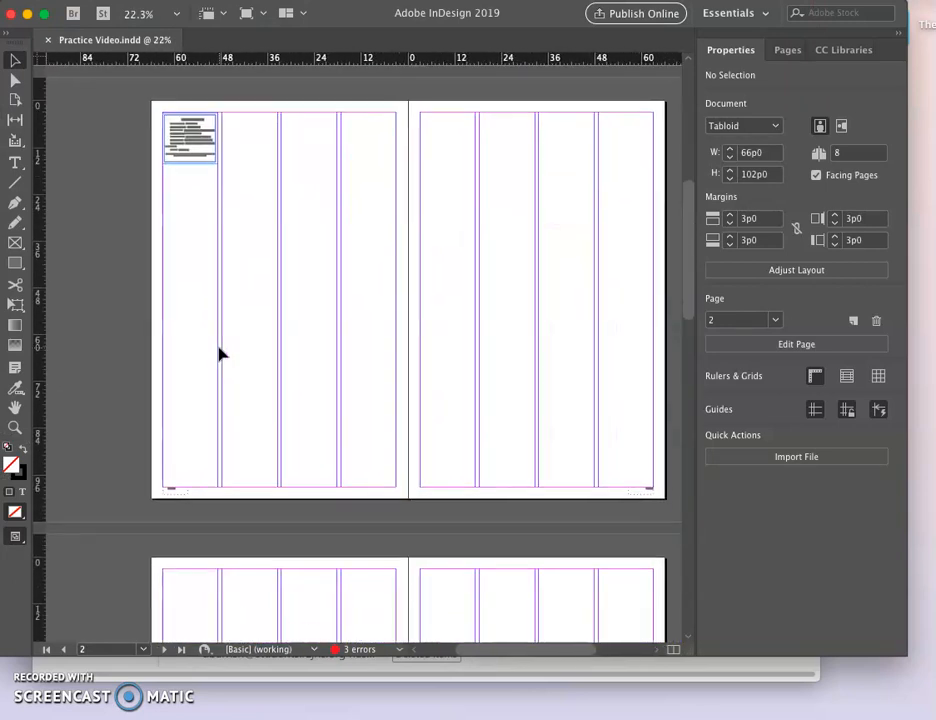
pyautogui.scroll(-8, 222, 354)
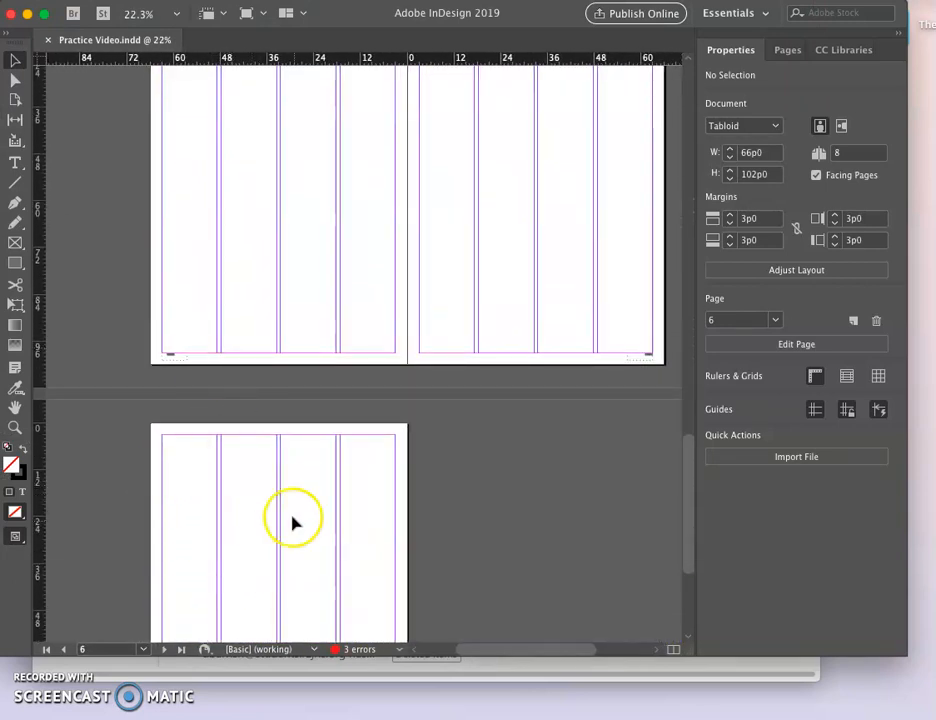
pyautogui.scroll(8, 259, 566)
pyautogui.scroll(12, 197, 553)
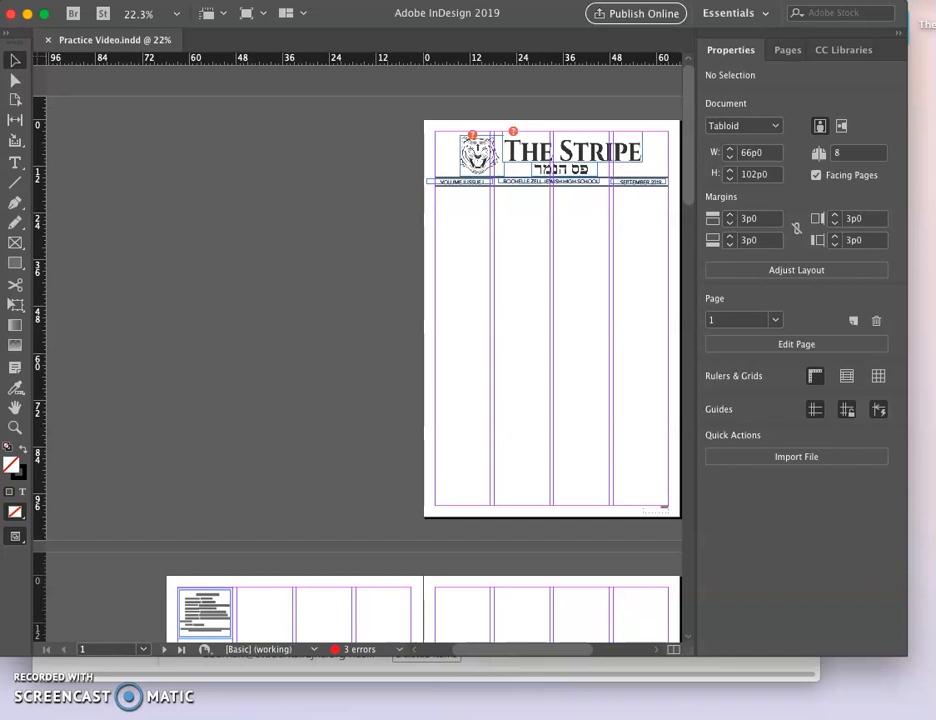
# Delete pages 4-7 from the document.
pyautogui.click(180, 0)
pyautogui.moveTo(192, 1)
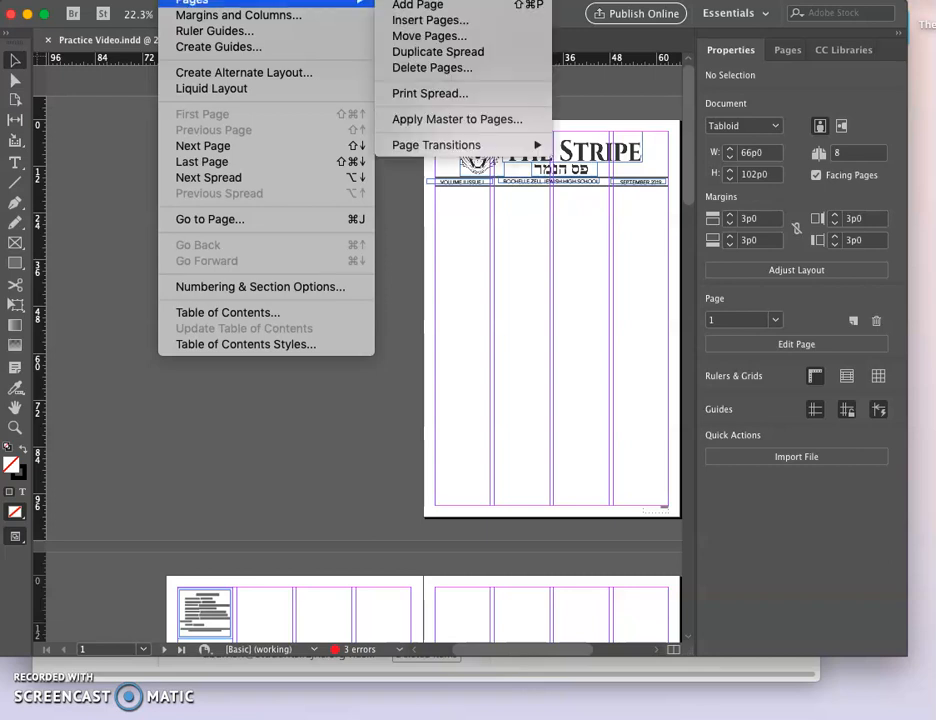
pyautogui.click(424, 67)
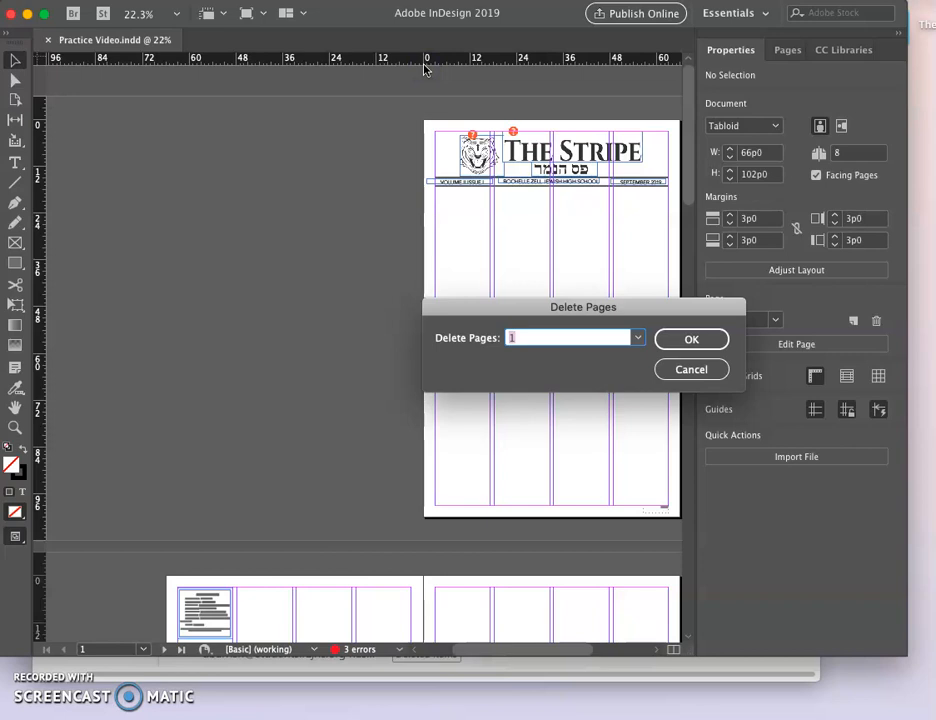
pyautogui.press('BackSpace')
pyautogui.write('4-7')
pyautogui.press('Return')
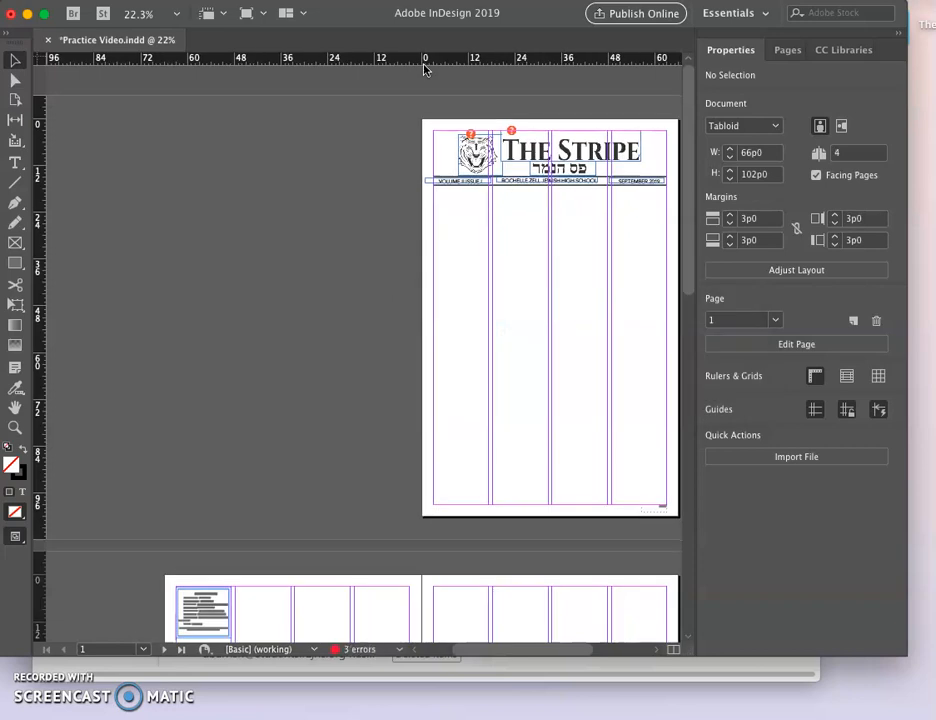
# Review the remaining pages of the shortened document and return to the front page.
pyautogui.click(487, 217)
pyautogui.scroll(-10, 487, 218)
pyautogui.scroll(-3, 487, 220)
pyautogui.scroll(6, 487, 220)
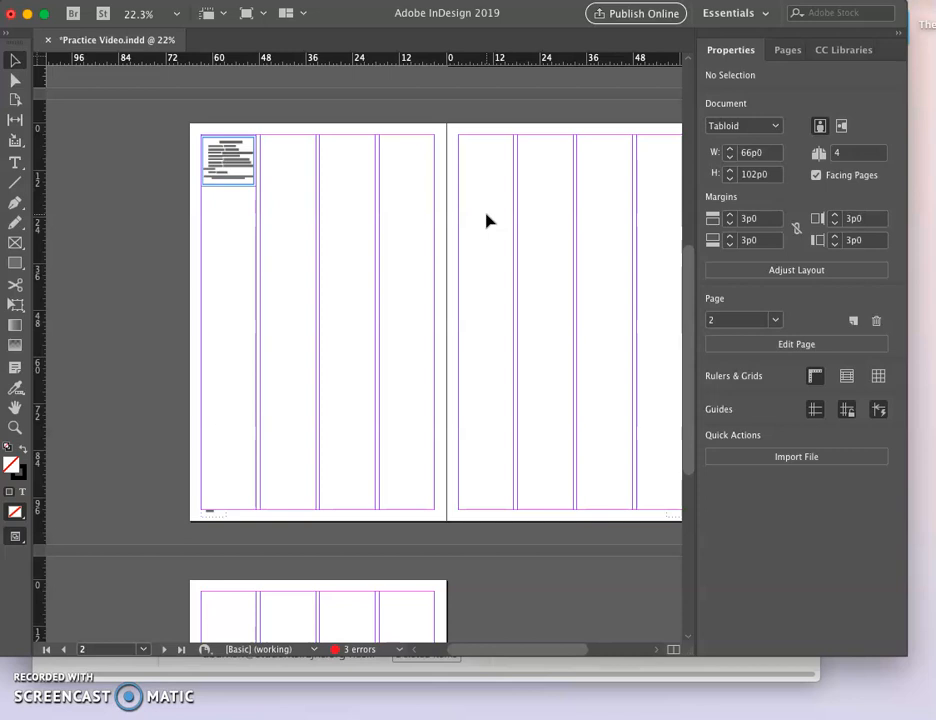
pyautogui.click(487, 221)
pyautogui.scroll(2, 487, 225)
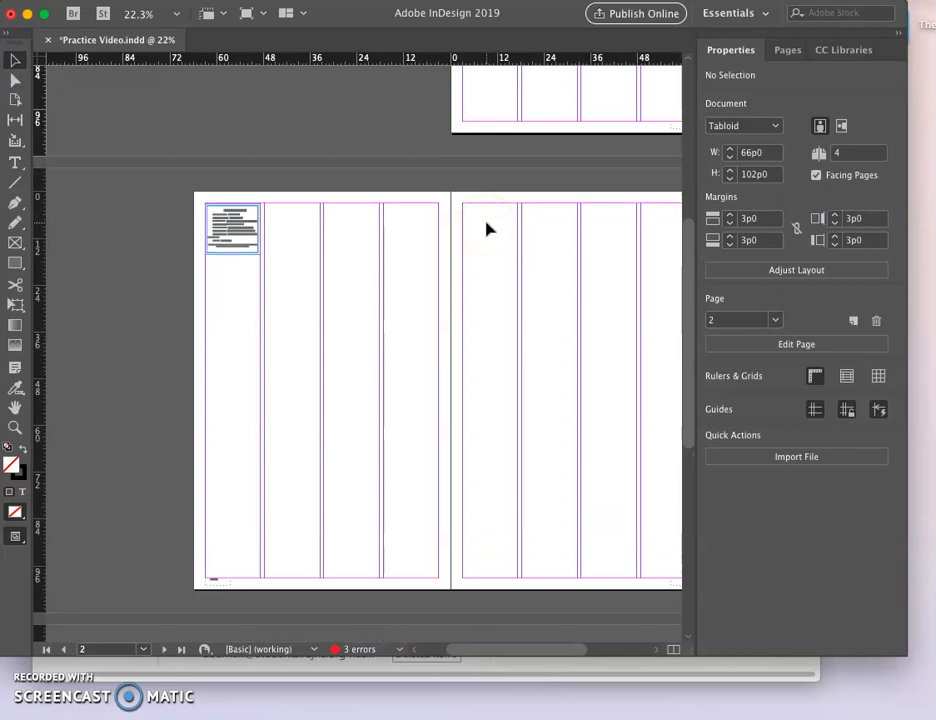
pyautogui.scroll(5, 487, 229)
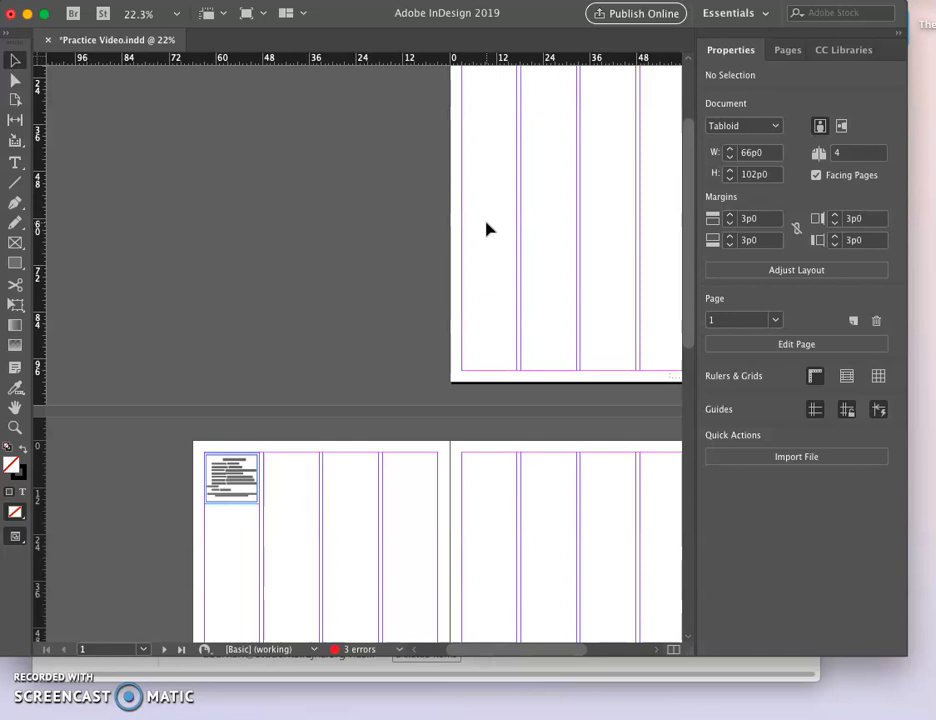
pyautogui.scroll(3, 487, 229)
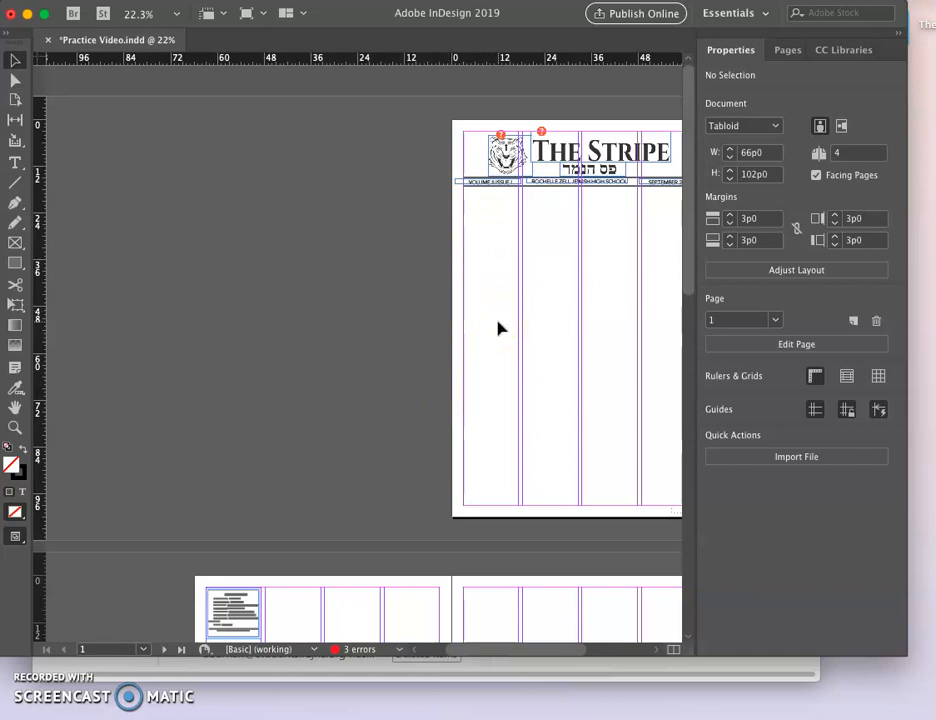
# Switch to Google Drive in the browser and open the Prom Cancellation Article from the May issue's News folder.
pyautogui.click(787, 673)
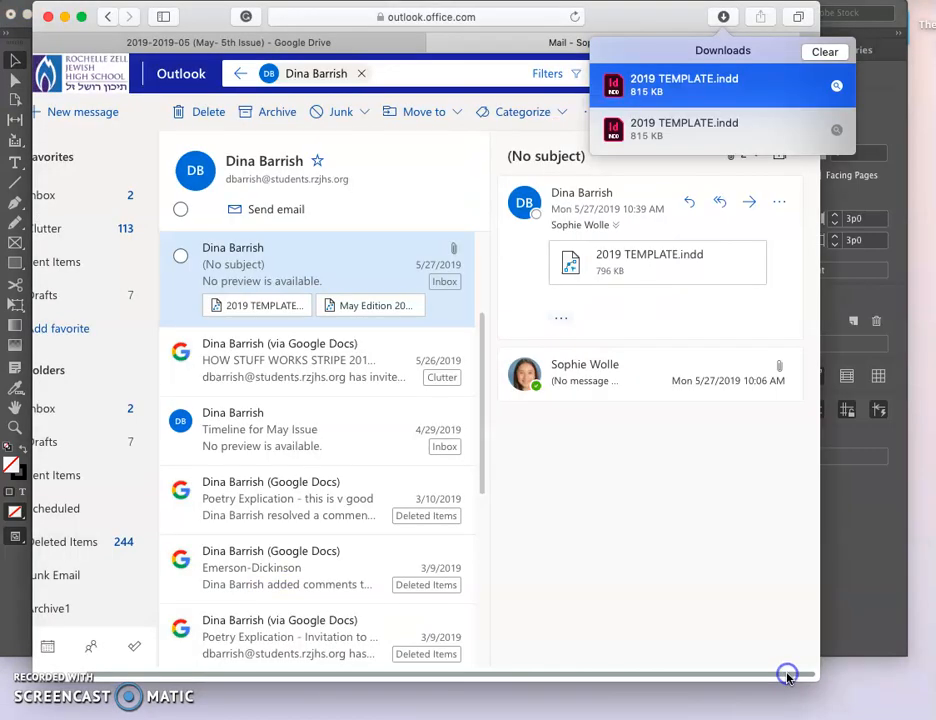
pyautogui.click(346, 40)
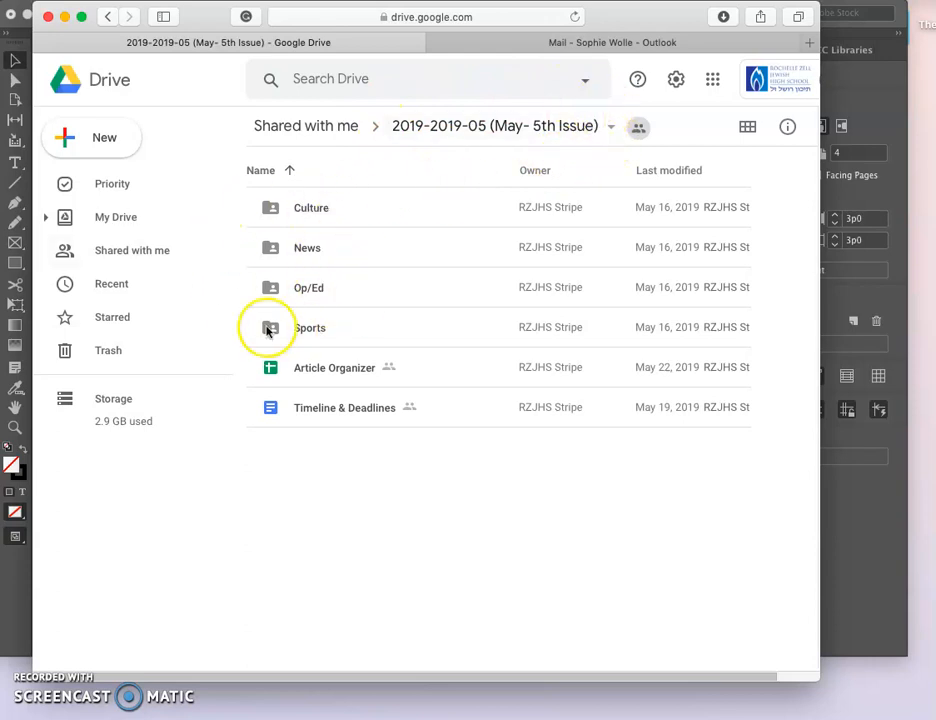
pyautogui.doubleClick(334, 249)
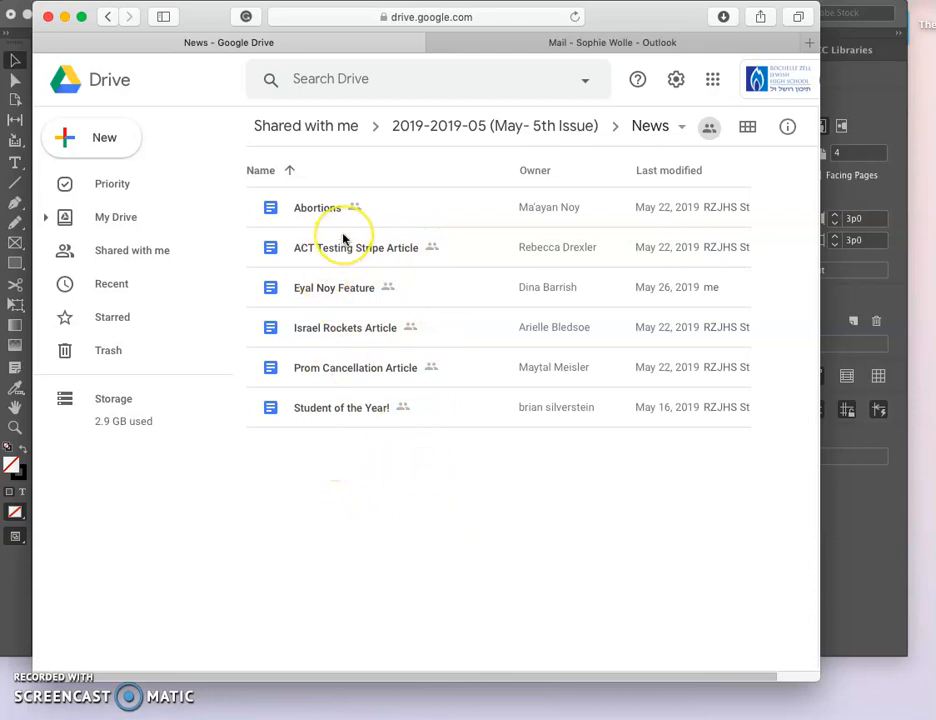
pyautogui.doubleClick(466, 368)
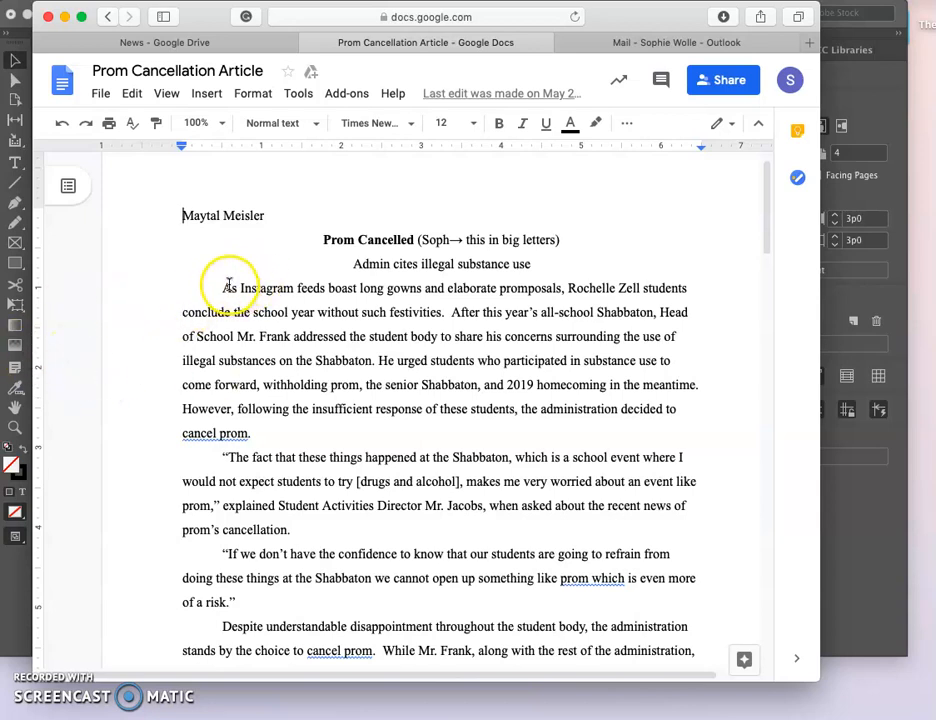
# Copy the article's body text from its opening paragraph to the end and paste it onto page 1 of the InDesign document.
pyautogui.moveTo(224, 288); pyautogui.dragTo(220, 488)
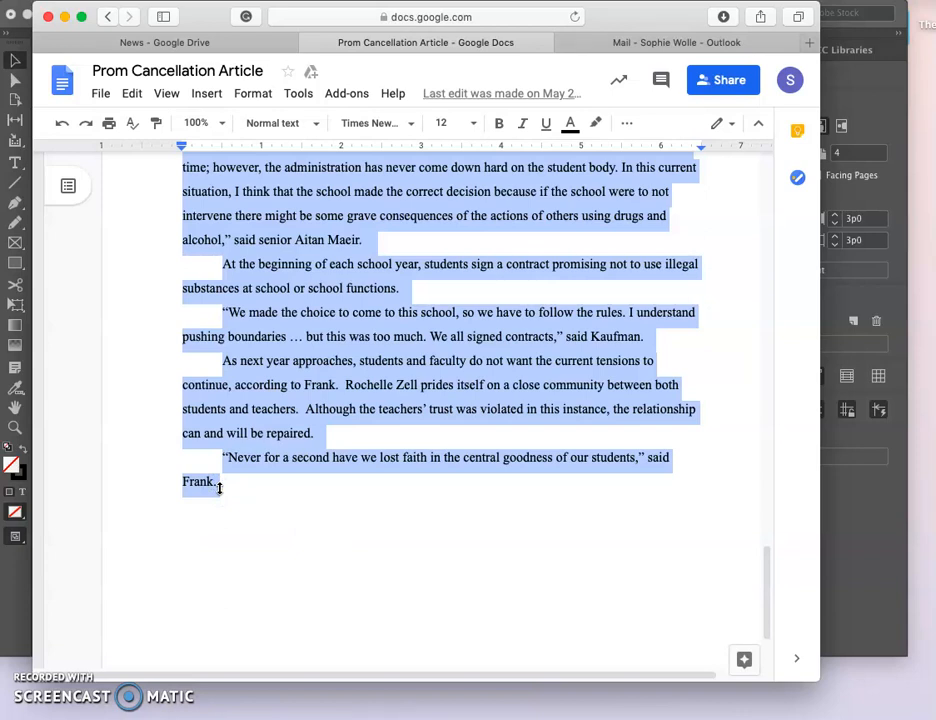
pyautogui.click(834, 521)
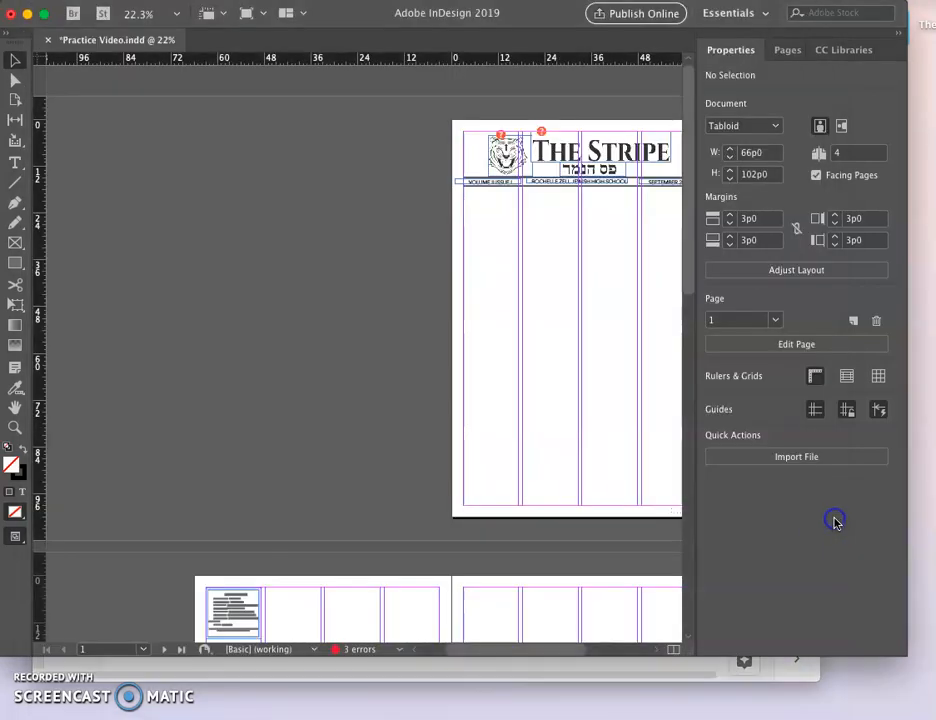
pyautogui.hscroll(1, 464, 316)
pyautogui.scroll(3, 464, 316)
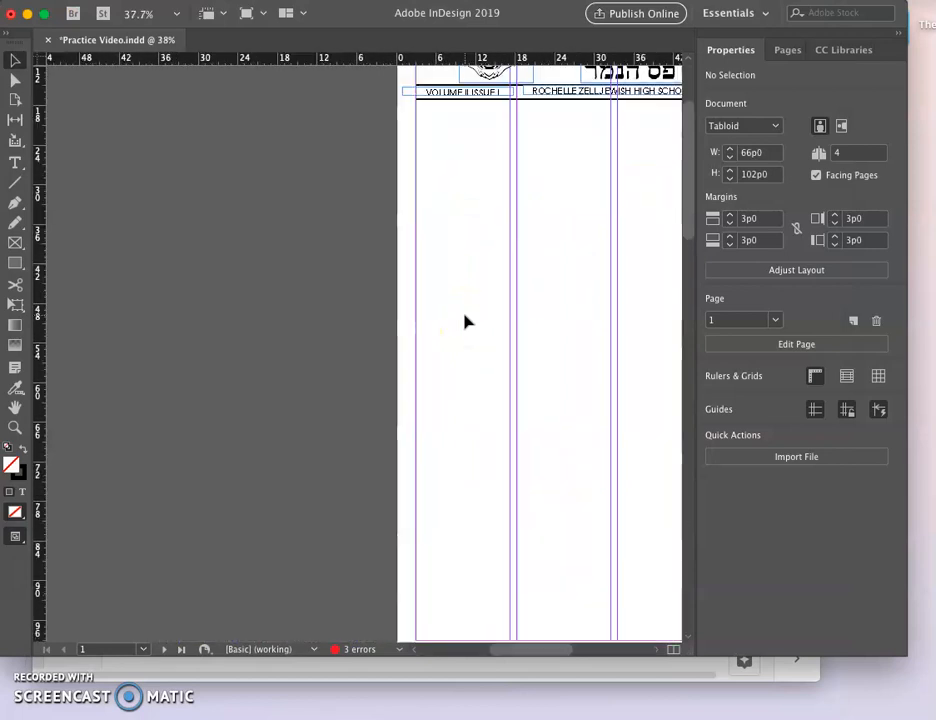
pyautogui.scroll(1, 464, 321)
pyautogui.hscroll(5, 464, 321)
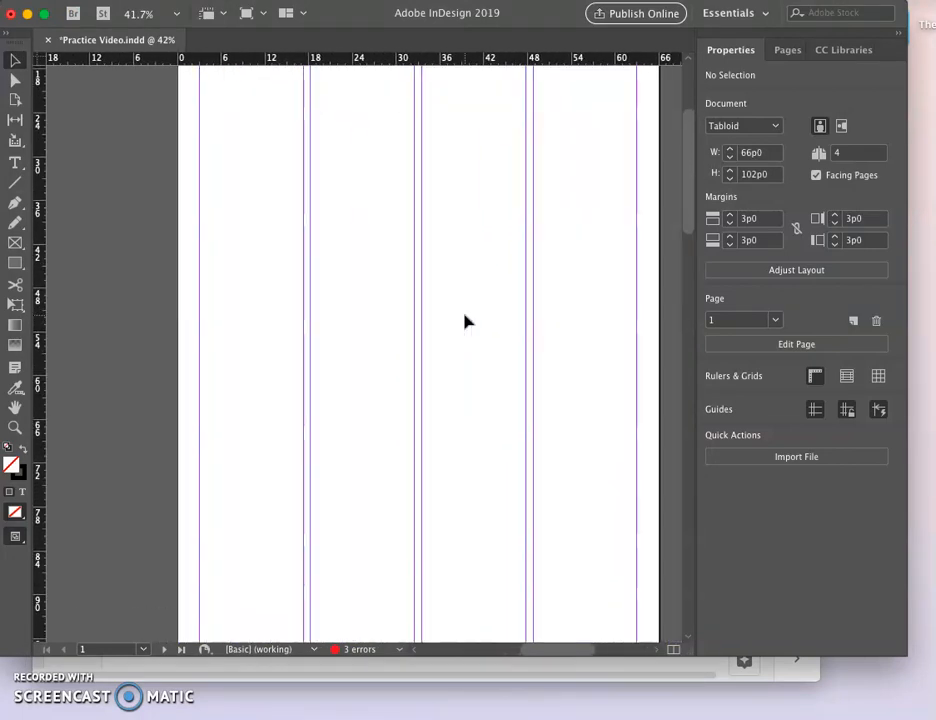
pyautogui.press('cmd+v')
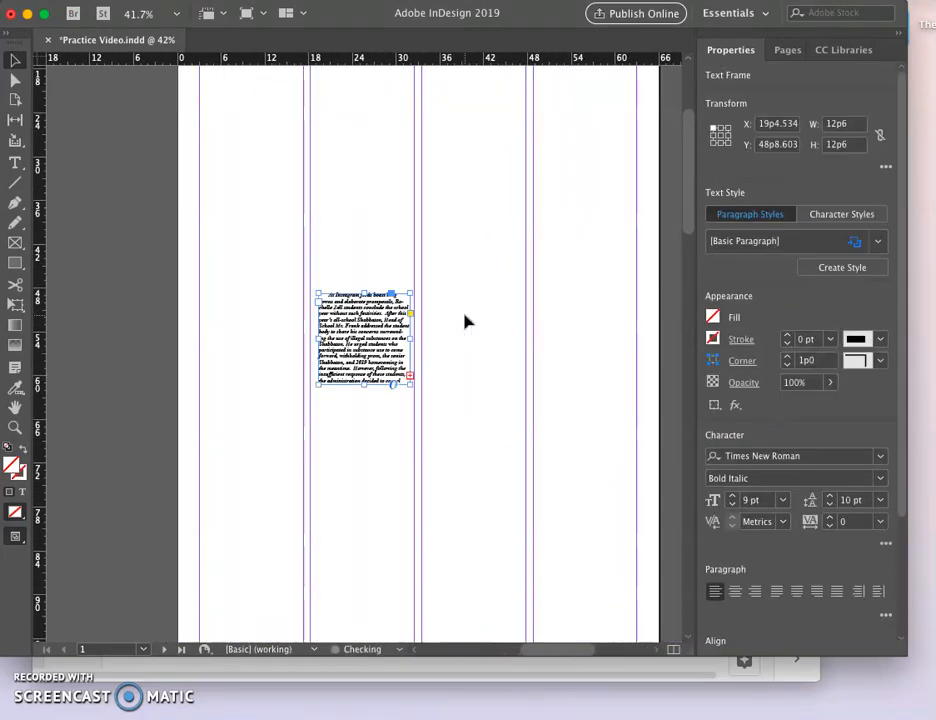
pyautogui.click(354, 317)
pyautogui.scroll(6, 354, 317)
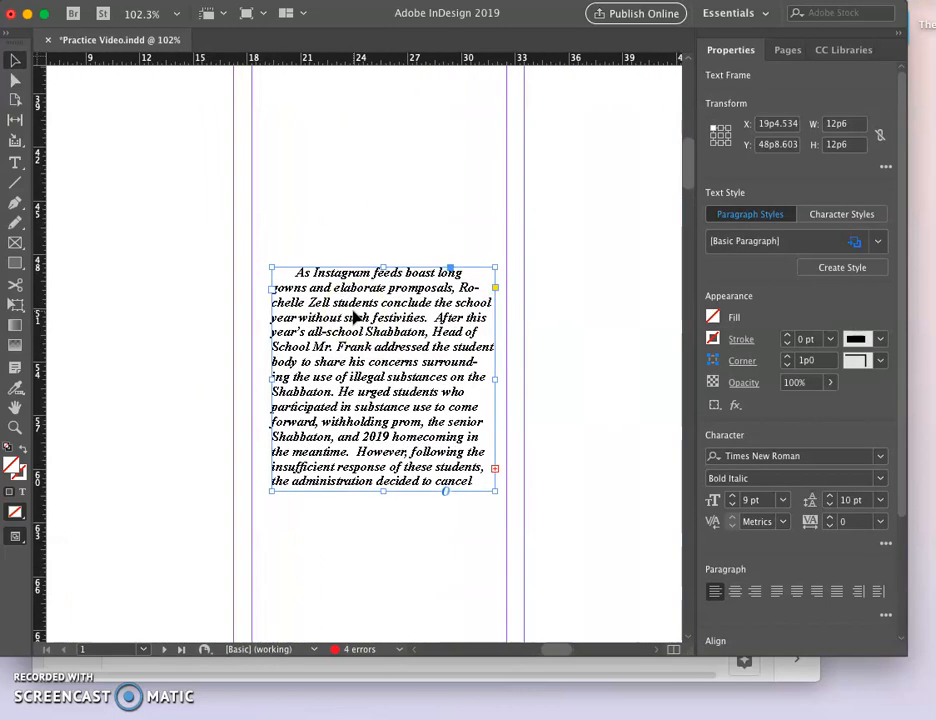
pyautogui.rightClick(374, 320)
pyautogui.click(374, 318)
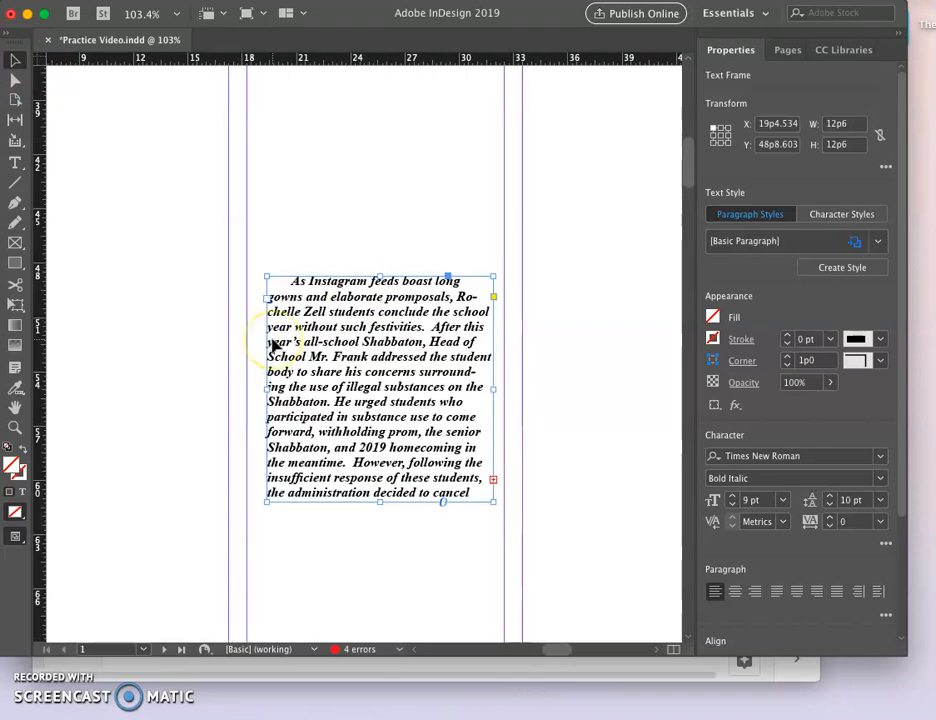
# Move the pasted text frame up the page and align it with the second column's left edge, at X 18p3, Y 33p8.4.
pyautogui.scroll(3, 272, 345)
pyautogui.hscroll(1, 272, 345)
pyautogui.moveTo(286, 420); pyautogui.dragTo(283, 254)
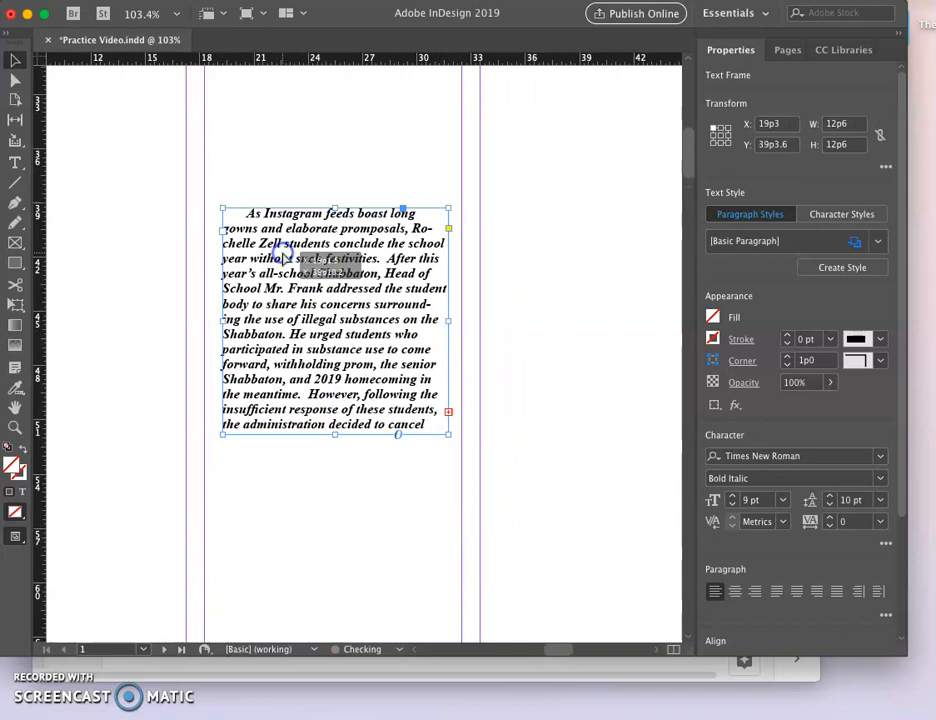
pyautogui.scroll(10, 284, 256)
pyautogui.scroll(-5, 284, 257)
pyautogui.scroll(3, 284, 259)
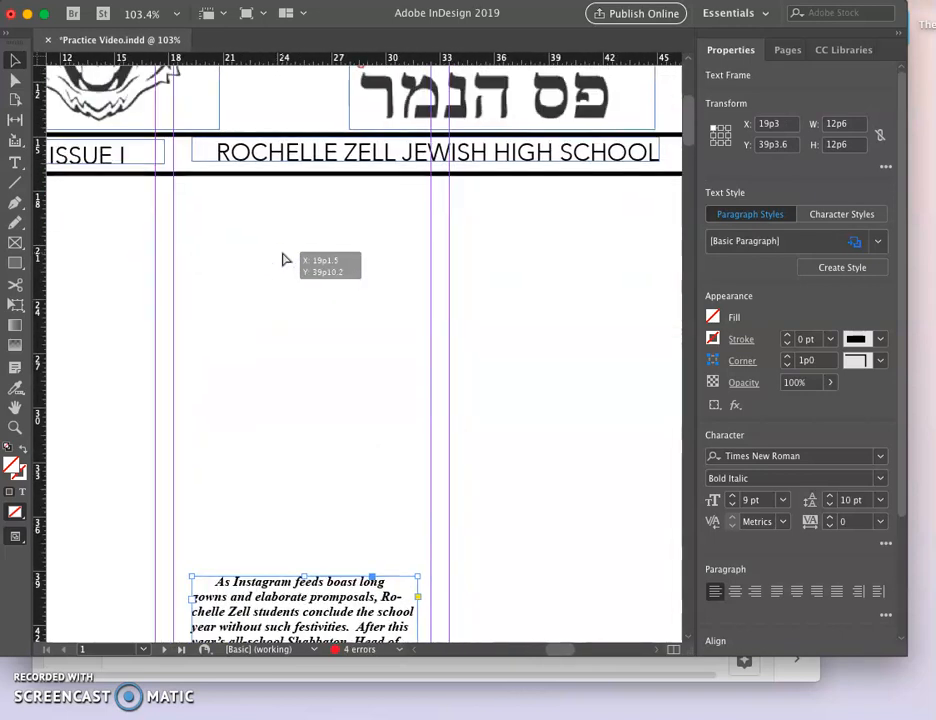
pyautogui.click(283, 592)
pyautogui.moveTo(283, 592); pyautogui.dragTo(276, 497)
pyautogui.scroll(-6, 280, 498)
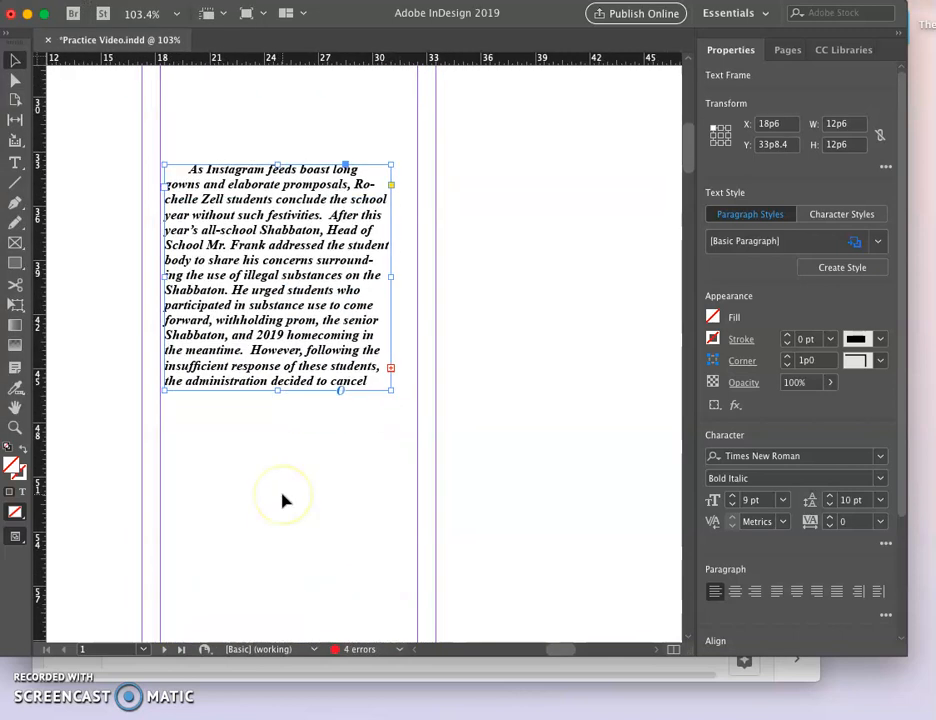
pyautogui.press('Left')
pyautogui.press('Left')
pyautogui.press('Left')
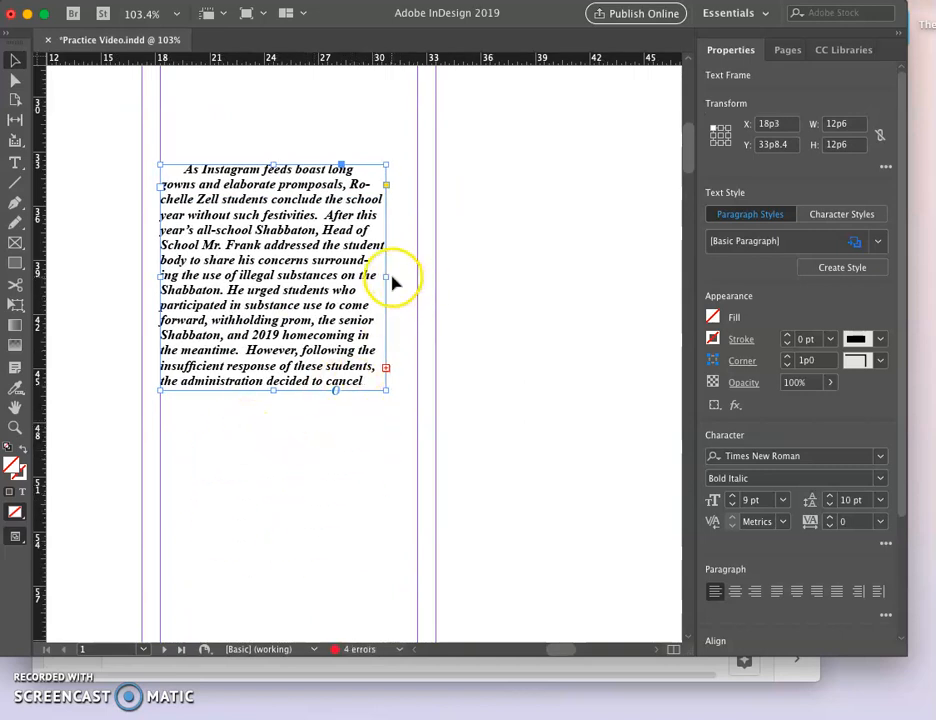
# Widen the text frame to the full column width of 14p3 and extend it down to the bottom margin, 65p3.6 high.
pyautogui.moveTo(386, 274); pyautogui.dragTo(416, 277)
pyautogui.scroll(-3, 416, 277)
pyautogui.moveTo(299, 292); pyautogui.dragTo(305, 538)
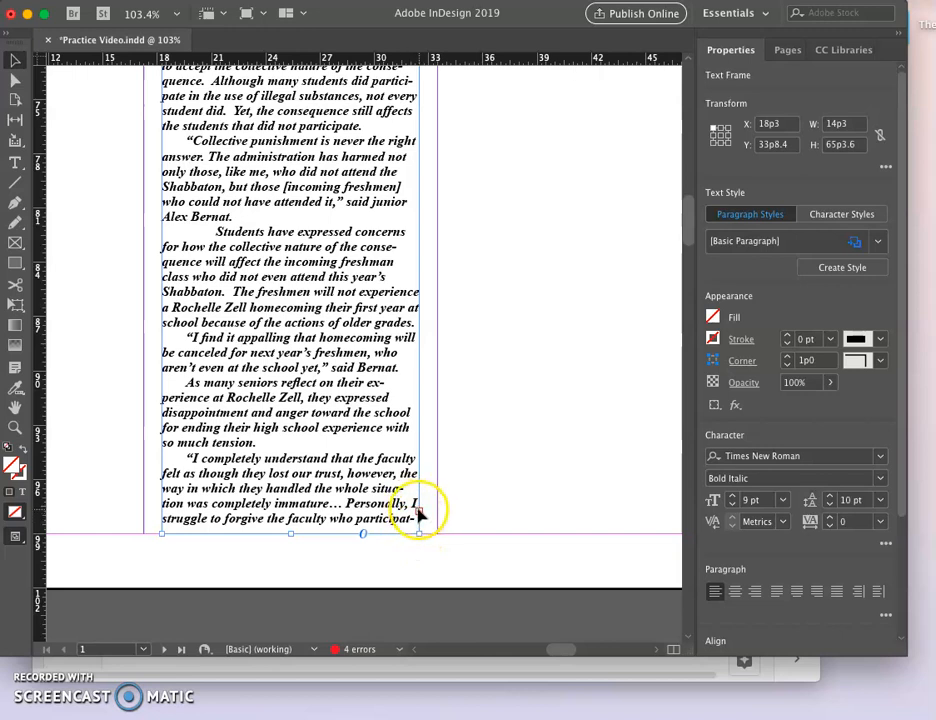
# Flow the frame's overset text into a new threaded frame 14p3 wide at the bottom of the third column.
pyautogui.click(419, 512)
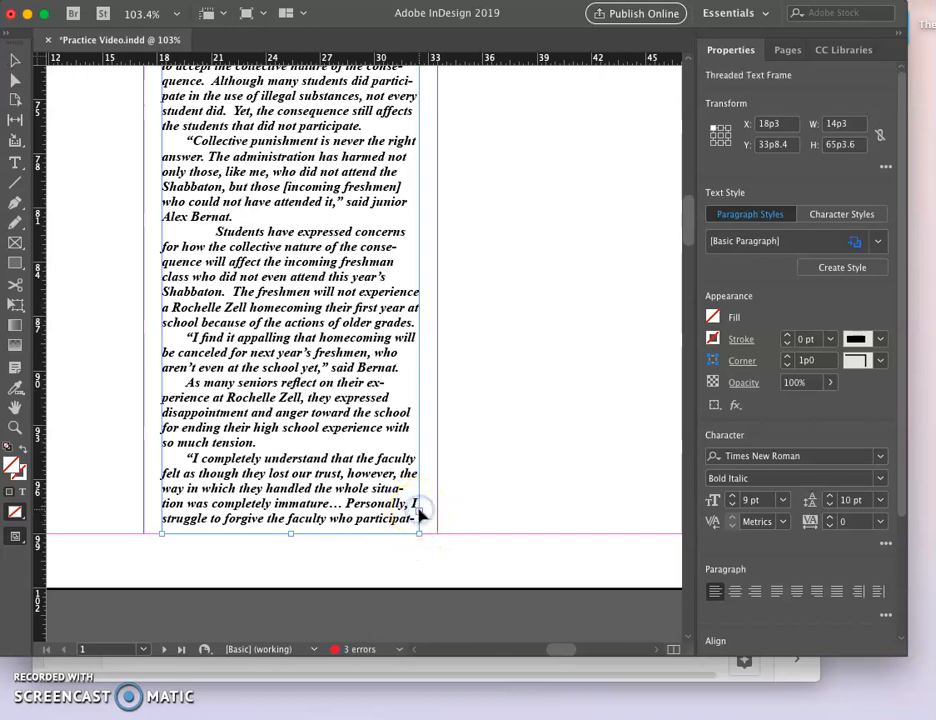
pyautogui.click(482, 396)
pyautogui.moveTo(497, 365); pyautogui.dragTo(497, 363)
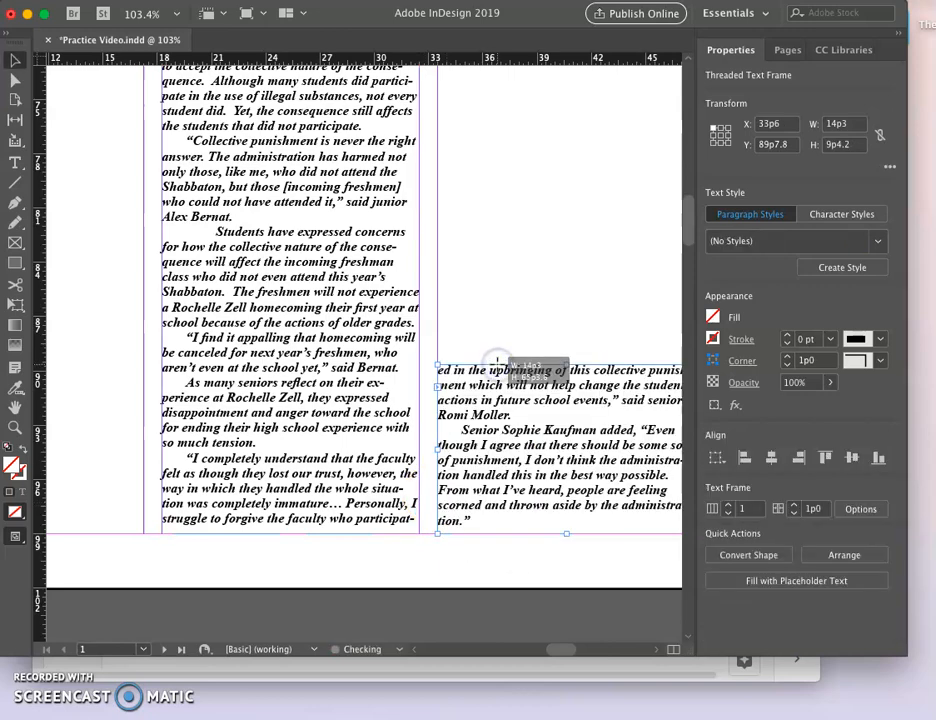
pyautogui.hscroll(5, 497, 365)
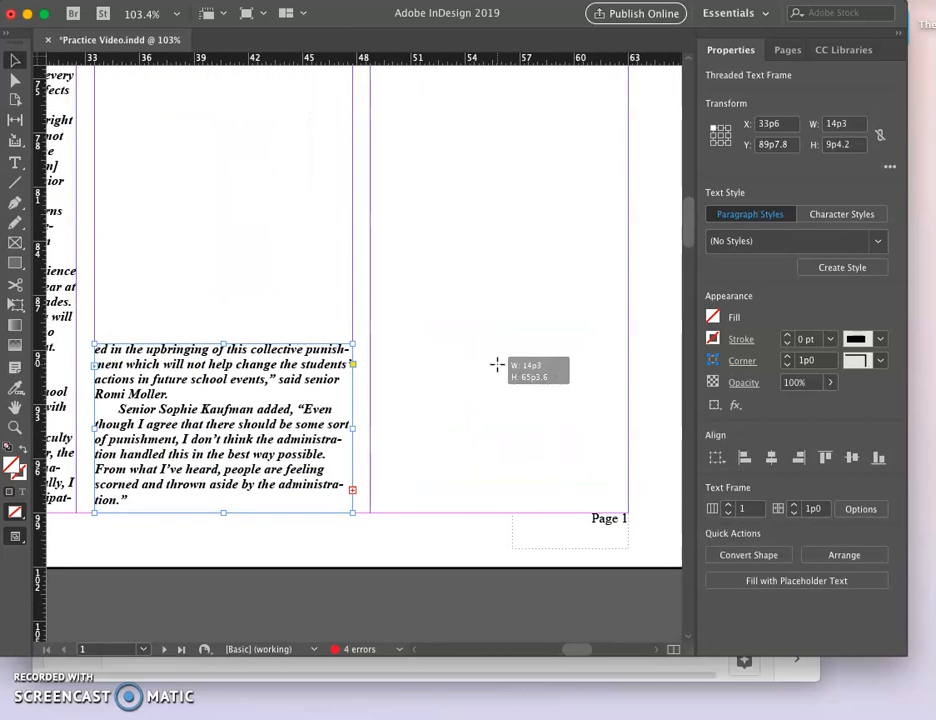
pyautogui.hscroll(-3, 497, 365)
pyautogui.scroll(1, 497, 365)
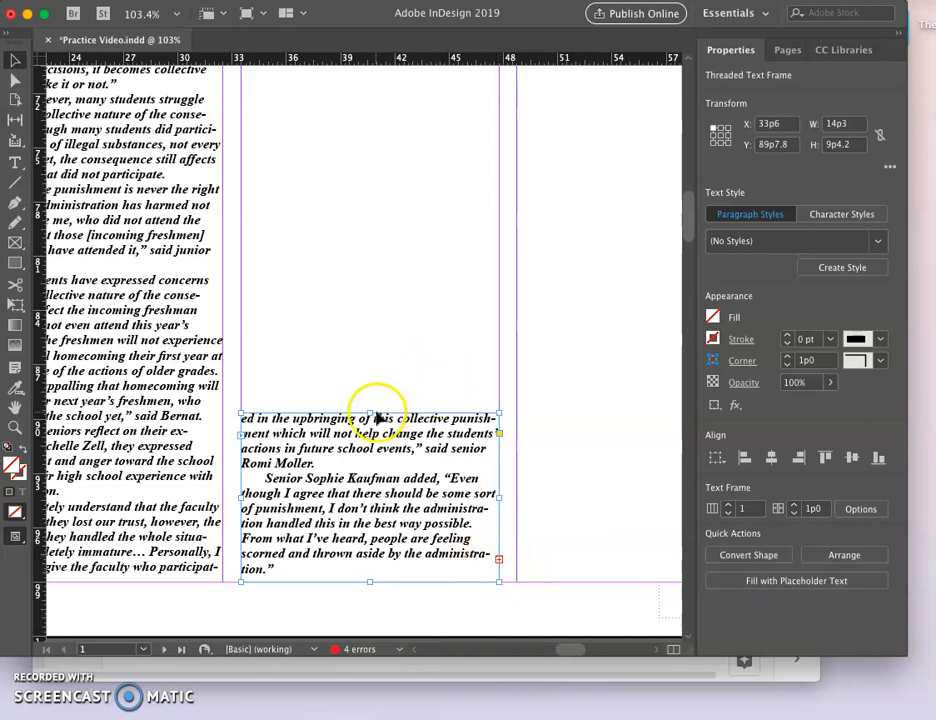
# Extend the third-column frame upward to about Y 33p9.6, roughly level with the top of the second-column frame.
pyautogui.moveTo(371, 413); pyautogui.dragTo(360, 195)
pyautogui.scroll(-10, 400, 315)
pyautogui.scroll(5, 400, 315)
pyautogui.hscroll(-3, 400, 315)
# Shorten the second-column frame from its lower edge to a height of 59p2.4 to even out the text between both columns.
pyautogui.click(262, 575)
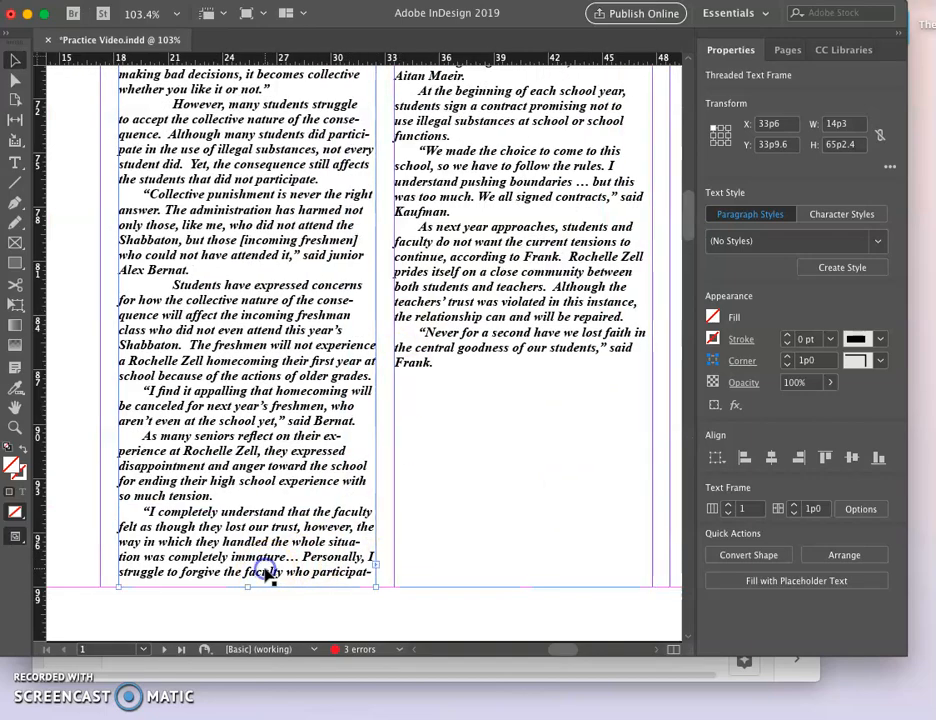
pyautogui.moveTo(247, 587); pyautogui.dragTo(248, 477)
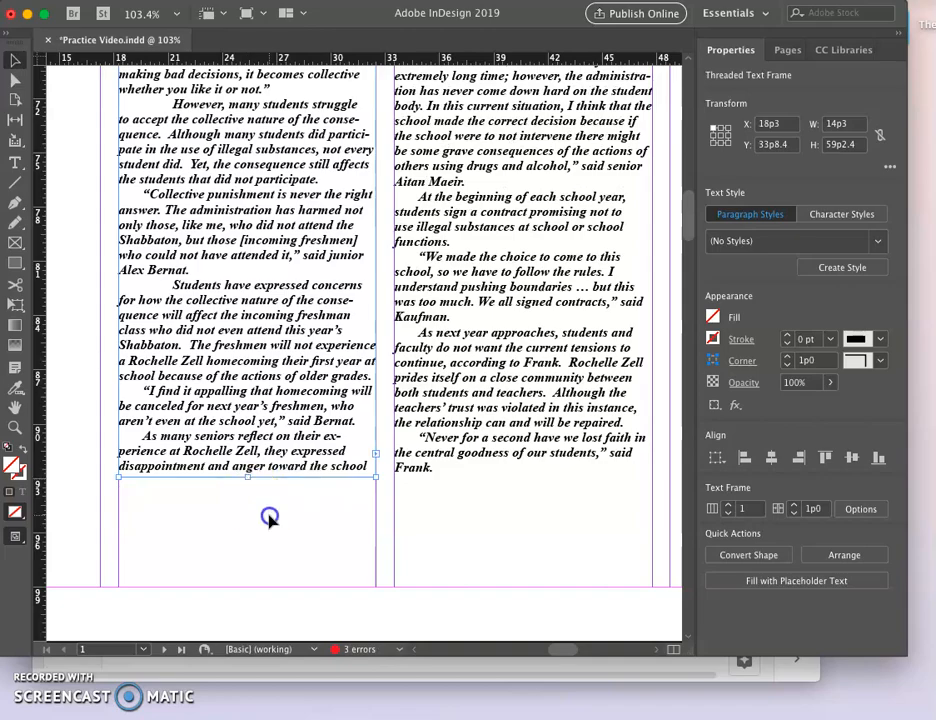
pyautogui.click(268, 518)
# Select both article frames and move them down together about 6 picas until their text ends near the page's bottom margin.
pyautogui.scroll(10, 268, 518)
pyautogui.scroll(-10, 268, 521)
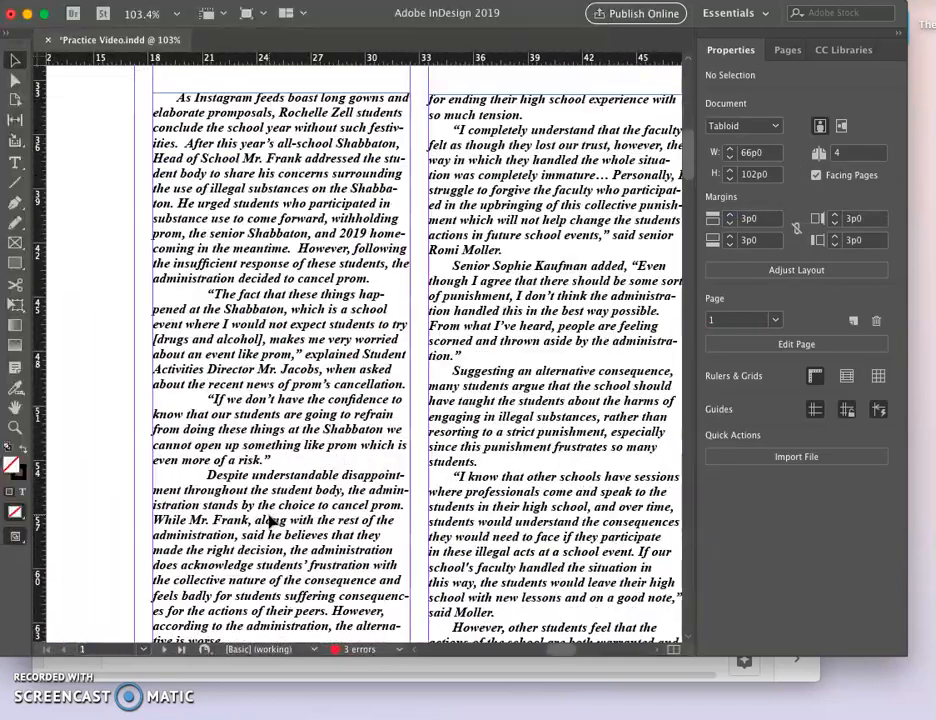
pyautogui.scroll(9, 269, 521)
pyautogui.moveTo(302, 494); pyautogui.dragTo(516, 539)
pyautogui.scroll(-15, 516, 568)
pyautogui.scroll(-10, 516, 571)
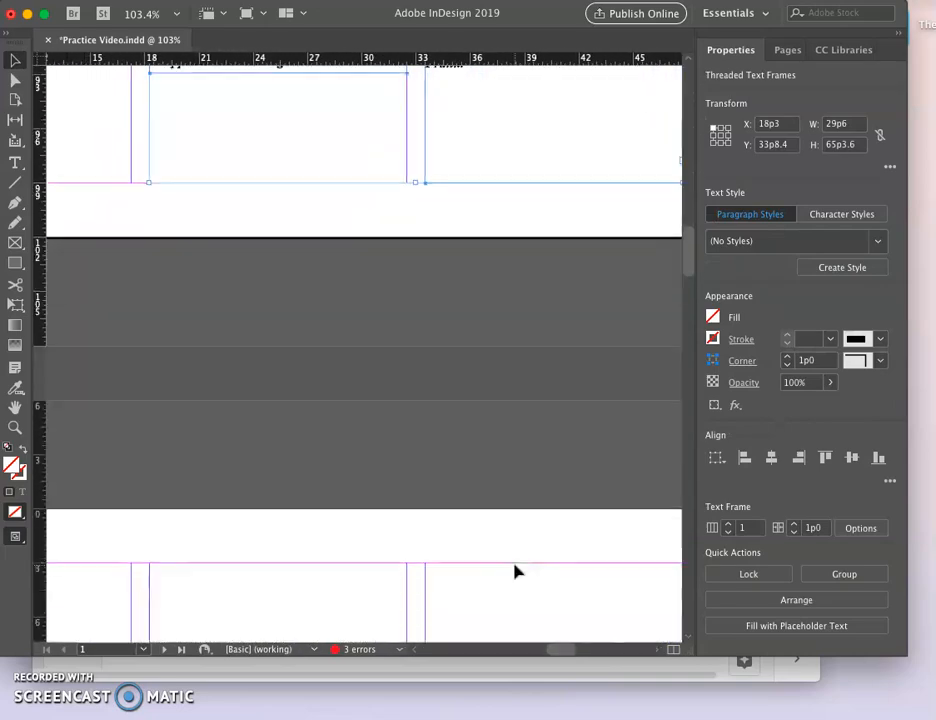
pyautogui.scroll(5, 516, 571)
pyautogui.press('Down')
pyautogui.press('Down')
pyautogui.press('Down')
pyautogui.press('Down')
pyautogui.press('Down')
pyautogui.press('Down')
pyautogui.press('Down')
pyautogui.press('Down')
pyautogui.press('Down')
pyautogui.press('Down')
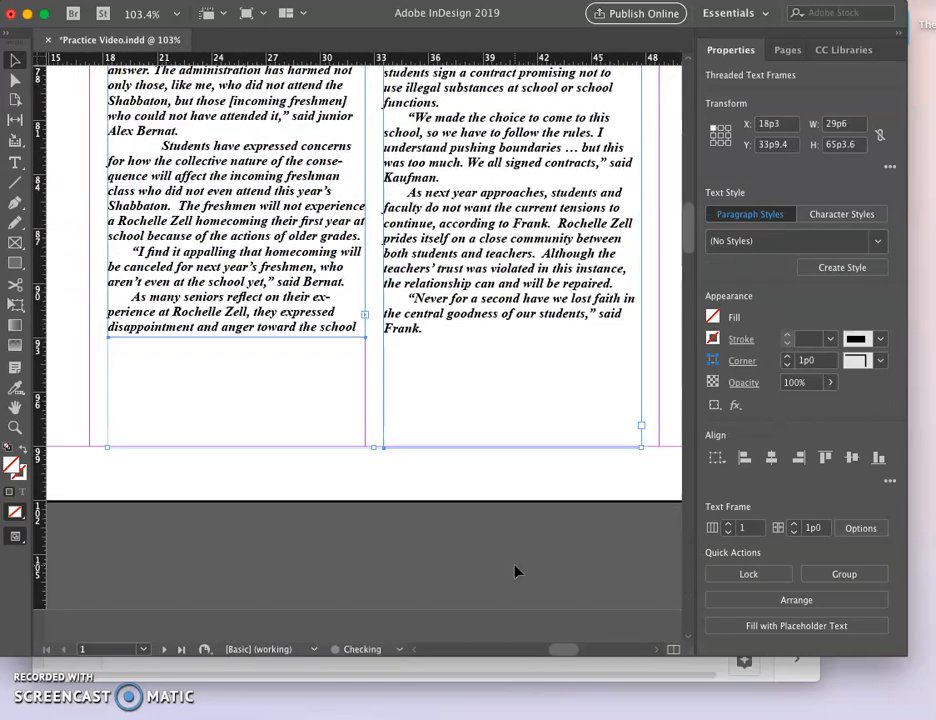
pyautogui.press('Down')
pyautogui.press('Down')
pyautogui.press('Down')
pyautogui.press('Down')
pyautogui.press('Down')
pyautogui.press('Down')
pyautogui.press('Down')
pyautogui.press('Down')
pyautogui.press('Down')
pyautogui.press('Down')
pyautogui.press('Down')
pyautogui.press('Down')
pyautogui.press('Down')
pyautogui.press('Down')
pyautogui.press('Down')
pyautogui.press('Down')
pyautogui.press('Down')
pyautogui.press('Down')
pyautogui.press('Down')
pyautogui.press('Down')
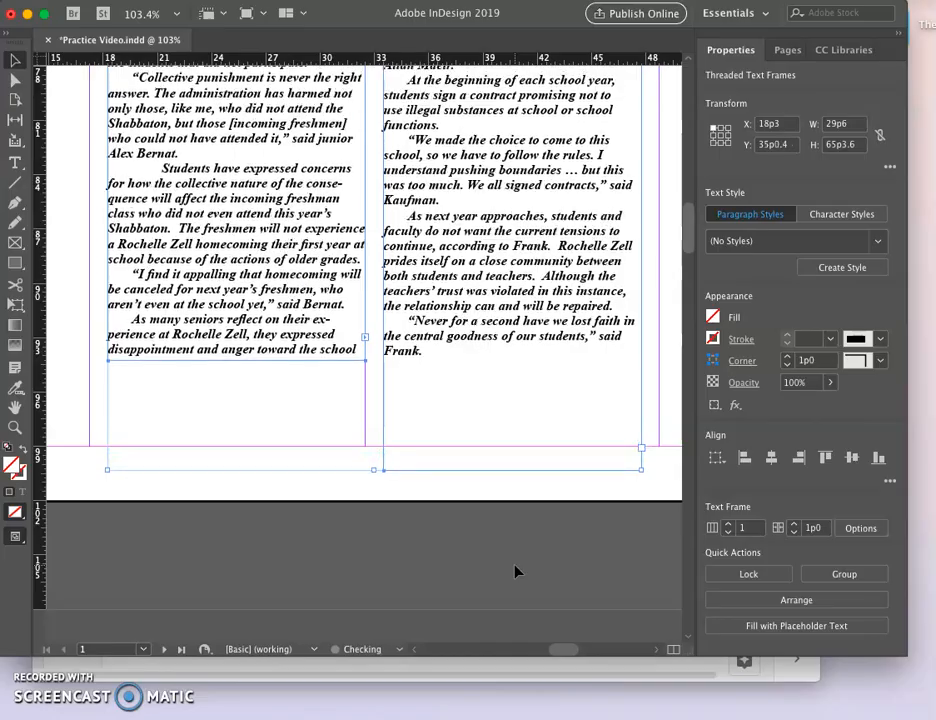
pyautogui.press('Down')
pyautogui.press('Down')
pyautogui.press('Down')
pyautogui.press('Down')
pyautogui.press('Down')
pyautogui.press('Down')
pyautogui.press('Down')
pyautogui.press('Down')
pyautogui.press('Down')
pyautogui.press('Down')
pyautogui.press('Down')
pyautogui.press('Down')
pyautogui.press('Down')
pyautogui.press('Down')
pyautogui.press('Down')
pyautogui.press('Down')
pyautogui.press('Down')
pyautogui.press('Down')
pyautogui.press('Down')
pyautogui.press('Down')
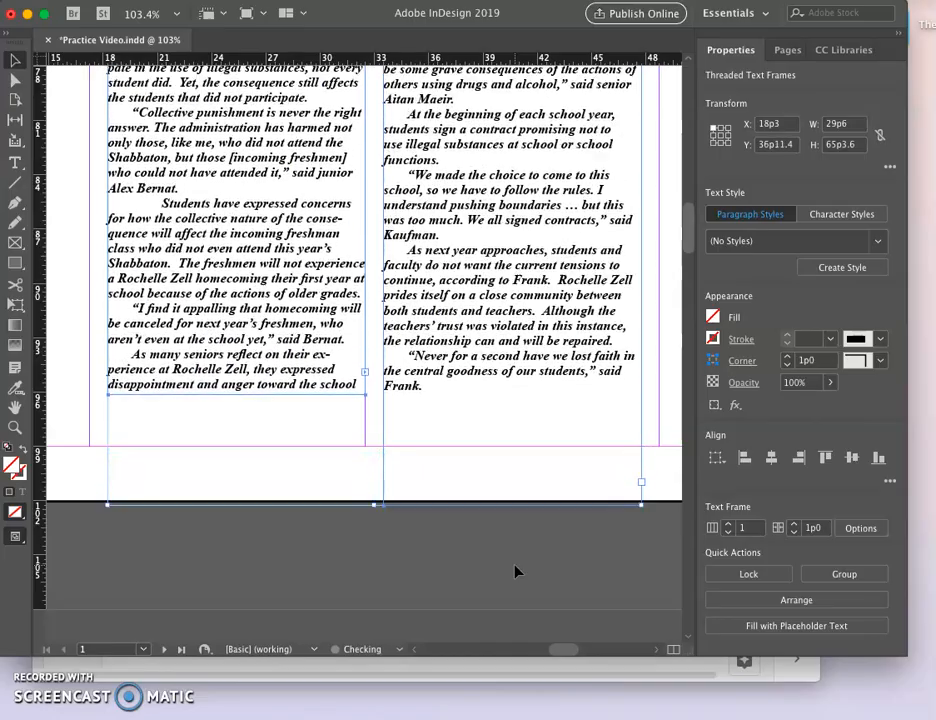
pyautogui.press('Down')
pyautogui.press('Down')
pyautogui.press('Down')
pyautogui.press('Down')
pyautogui.press('Down')
pyautogui.press('Down')
pyautogui.press('Down')
pyautogui.press('Down')
pyautogui.press('Down')
pyautogui.press('Down')
pyautogui.press('Down')
pyautogui.press('Down')
pyautogui.press('Down')
pyautogui.press('Down')
pyautogui.press('Down')
pyautogui.press('Down')
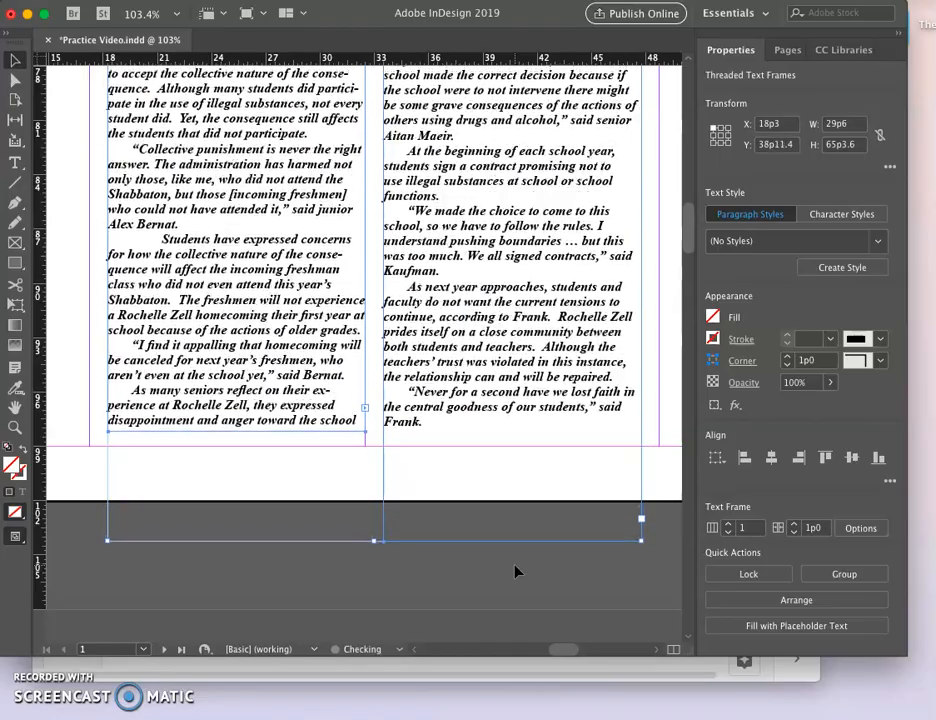
pyautogui.press('Up')
pyautogui.press('Up')
# Shorten the third-column frame to a height of 59p2.4 so that its lower edge sits on the bottom margin.
pyautogui.click(526, 585)
pyautogui.click(526, 493)
pyautogui.moveTo(514, 554); pyautogui.dragTo(462, 440)
pyautogui.click(249, 443)
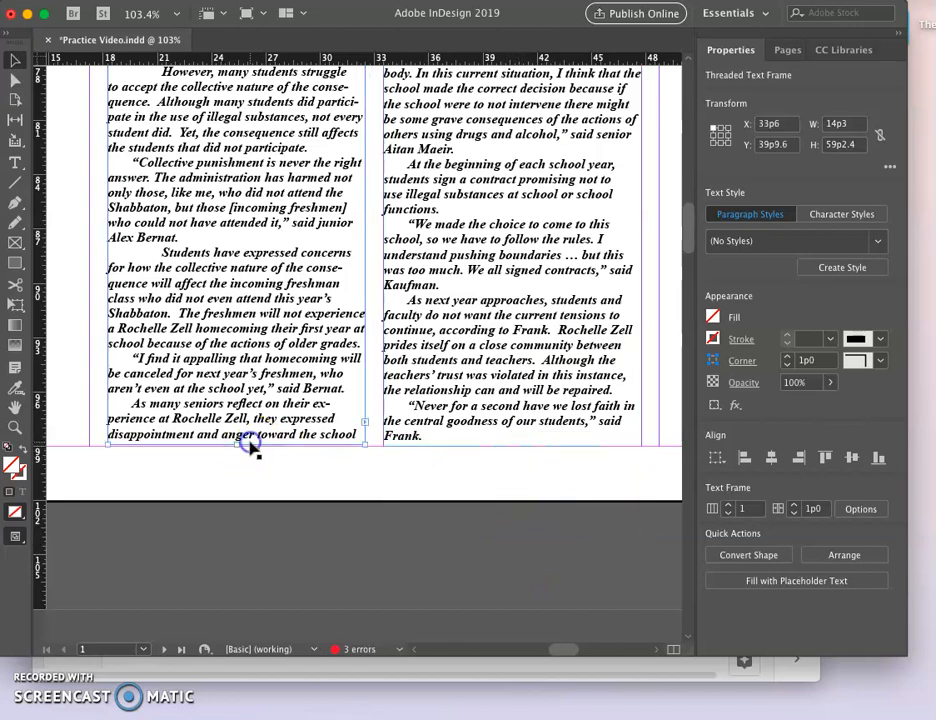
pyautogui.click(244, 577)
# Select all of the article's threaded text and set its Times New Roman font style to Regular.
pyautogui.scroll(-6, 242, 578)
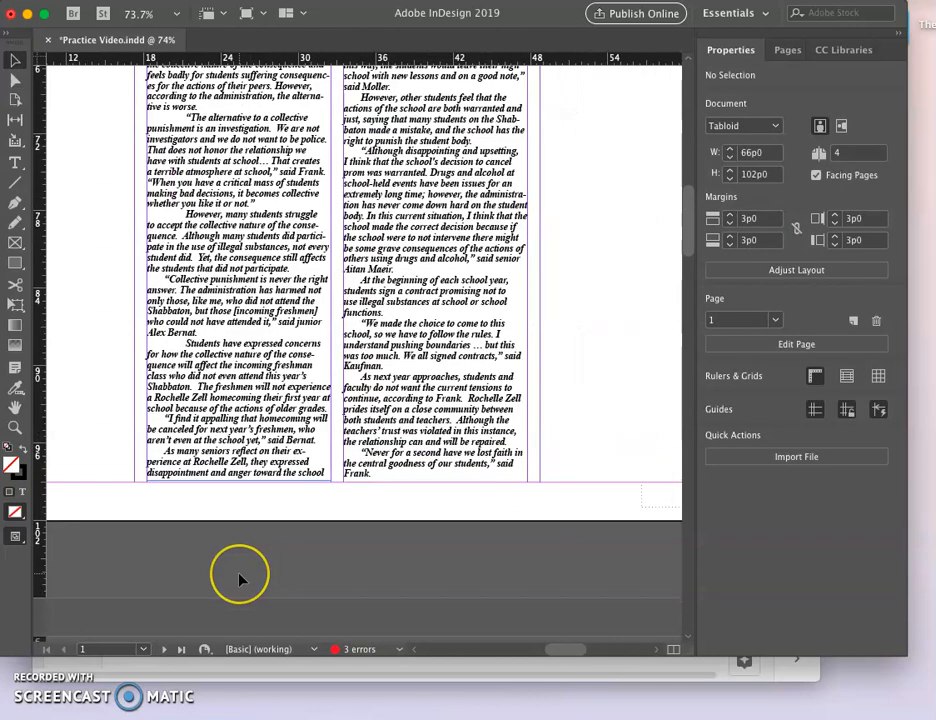
pyautogui.scroll(3, 240, 578)
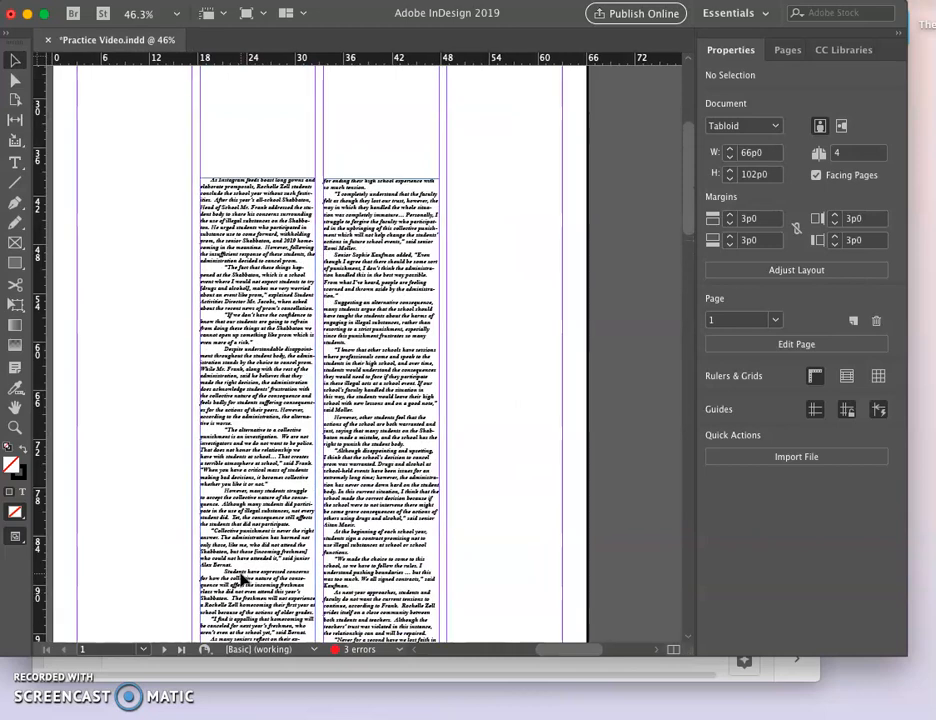
pyautogui.scroll(3, 243, 580)
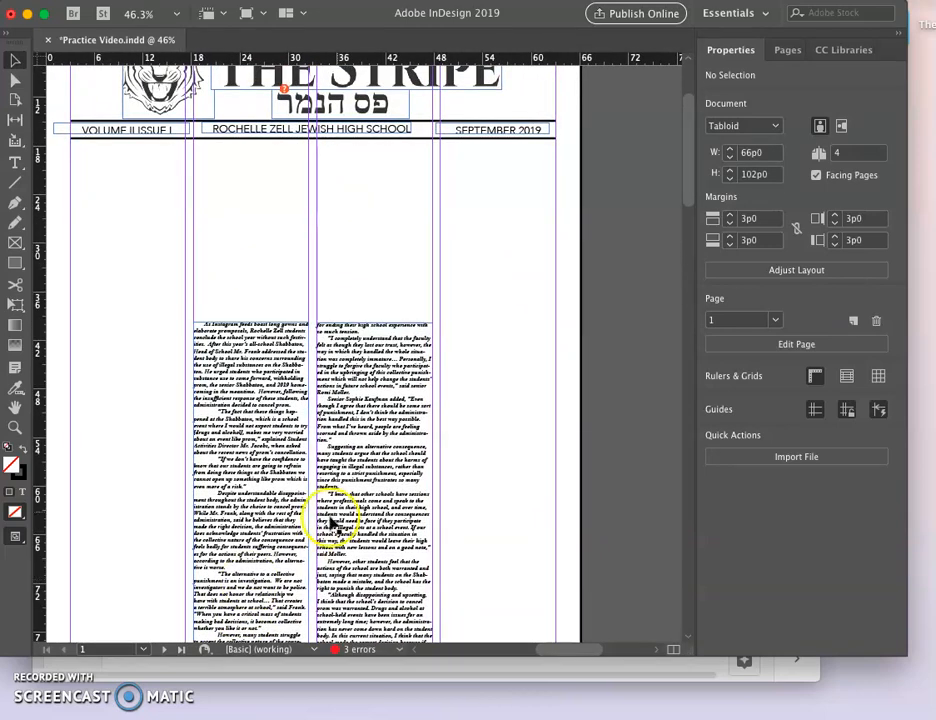
pyautogui.scroll(5, 385, 505)
pyautogui.click(385, 490)
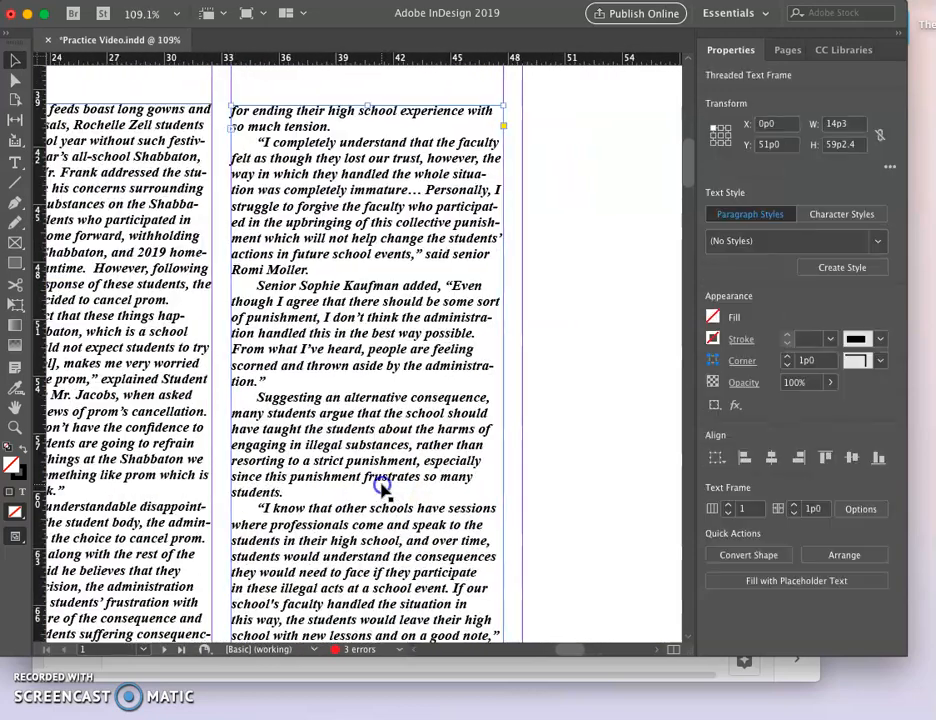
pyautogui.doubleClick(412, 416)
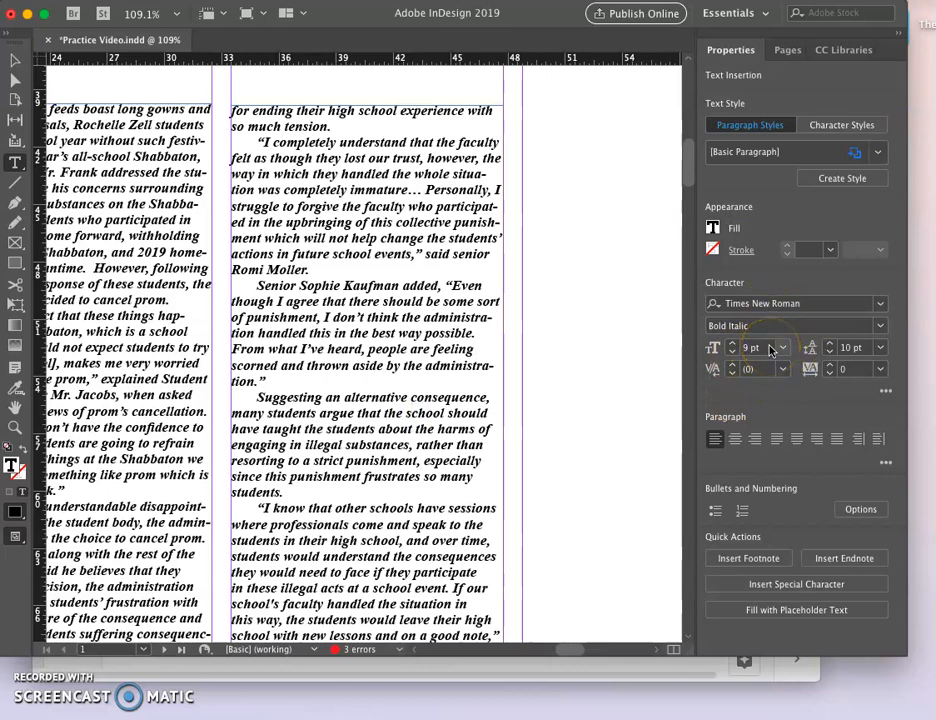
pyautogui.press('super+a')
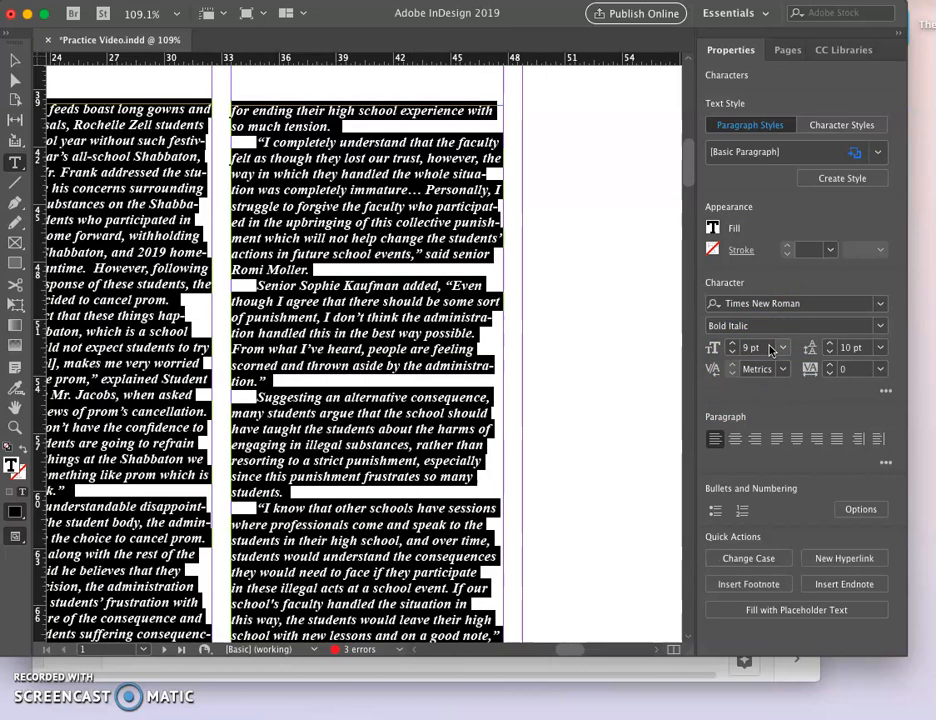
pyautogui.click(879, 328)
pyautogui.click(877, 343)
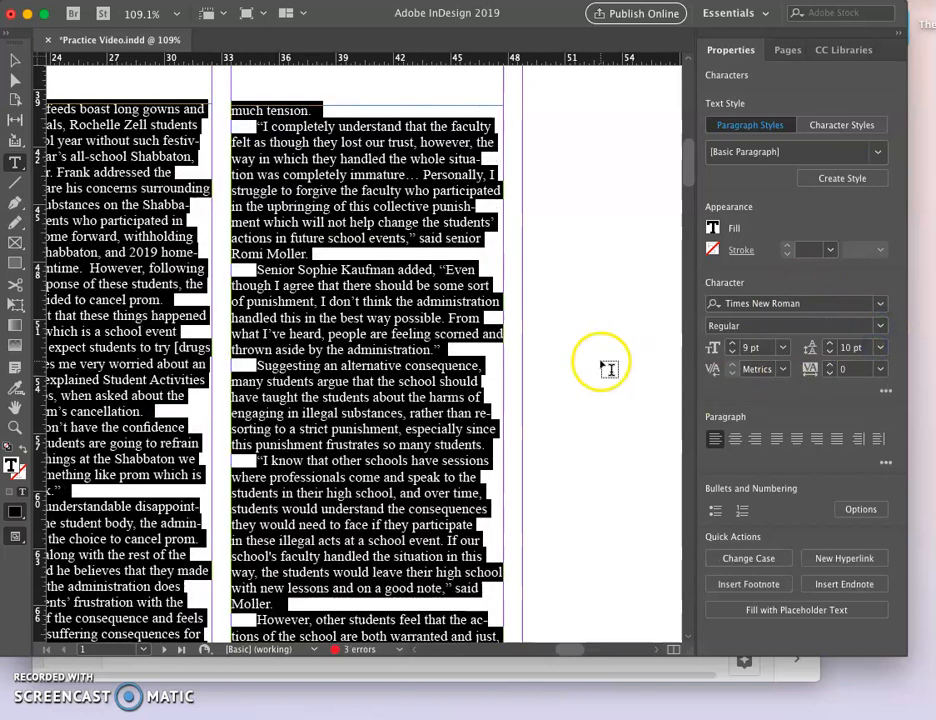
pyautogui.click(607, 368)
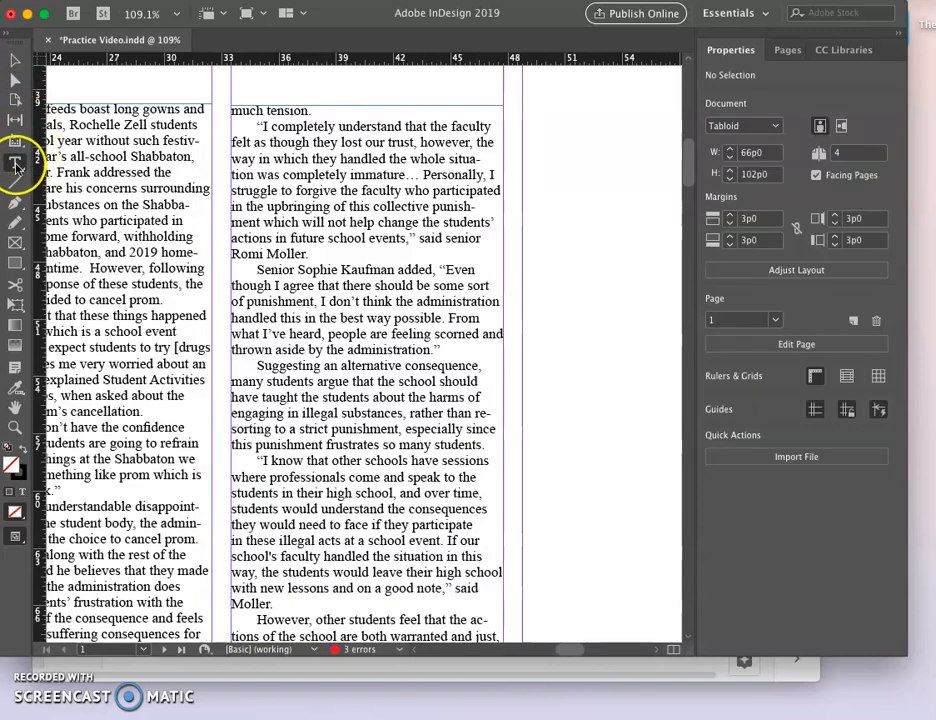
# Shorten the second-column article frame from its lower edge to a height of 57p2.4.
pyautogui.click(15, 60)
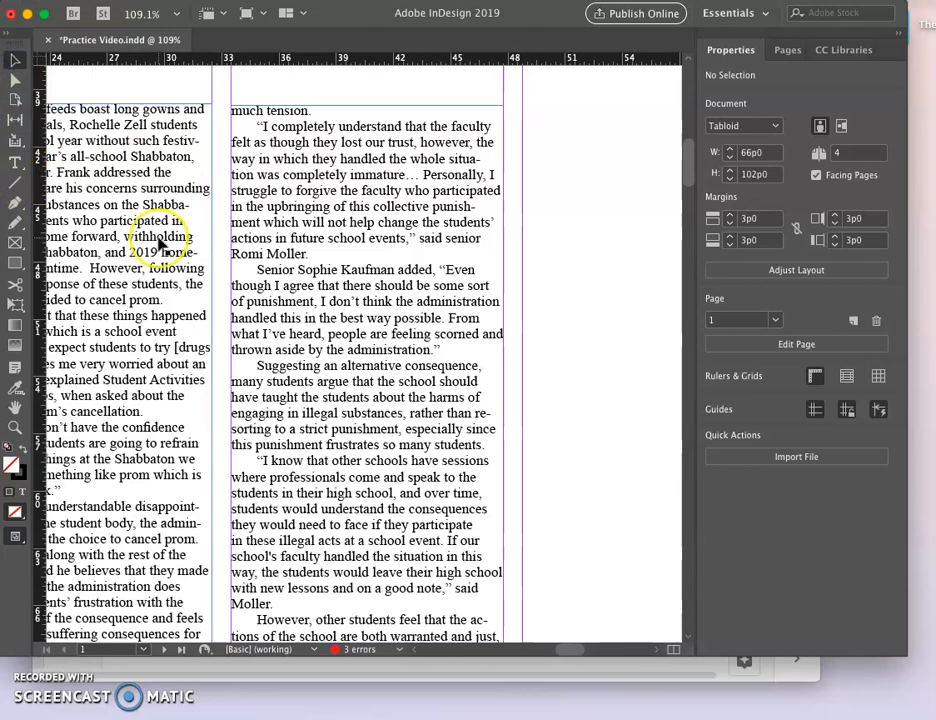
pyautogui.scroll(-2, 160, 245)
pyautogui.scroll(-10, 160, 245)
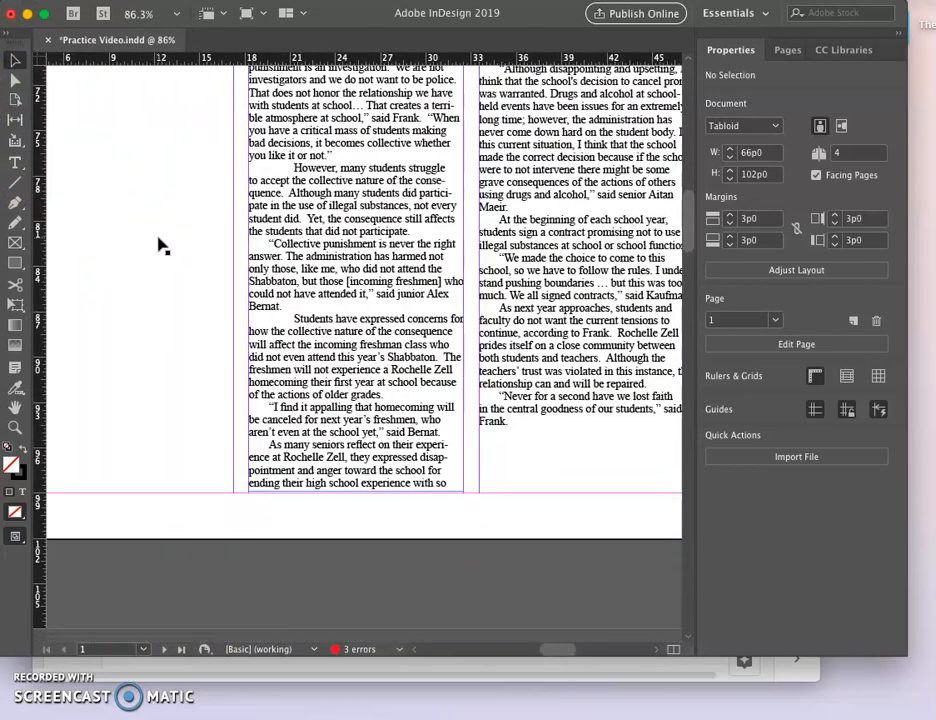
pyautogui.click(292, 361)
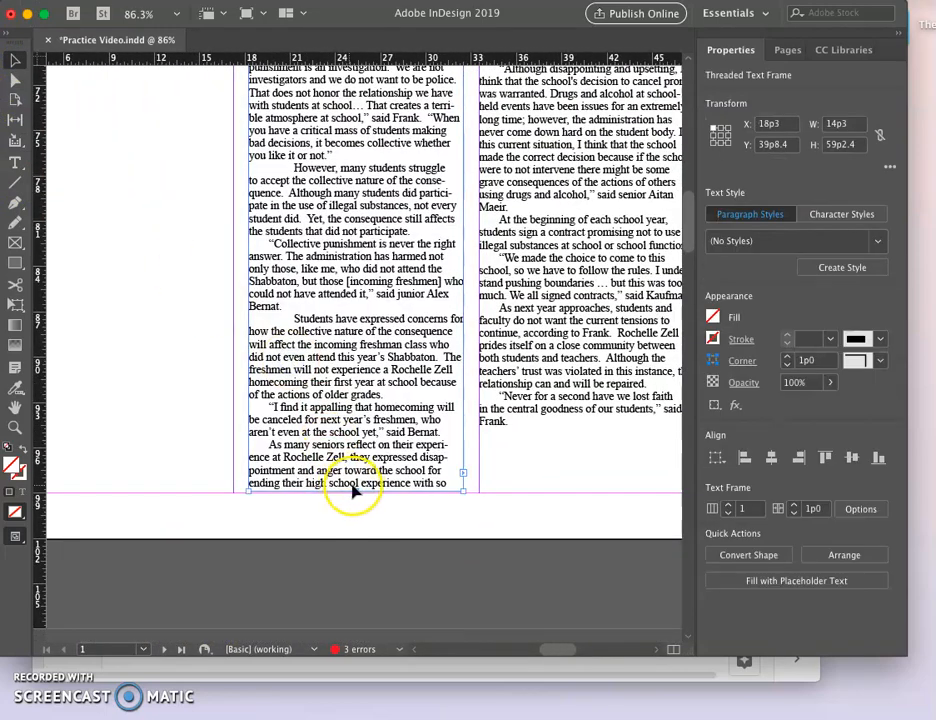
pyautogui.moveTo(357, 492); pyautogui.dragTo(357, 466)
pyautogui.click(476, 545)
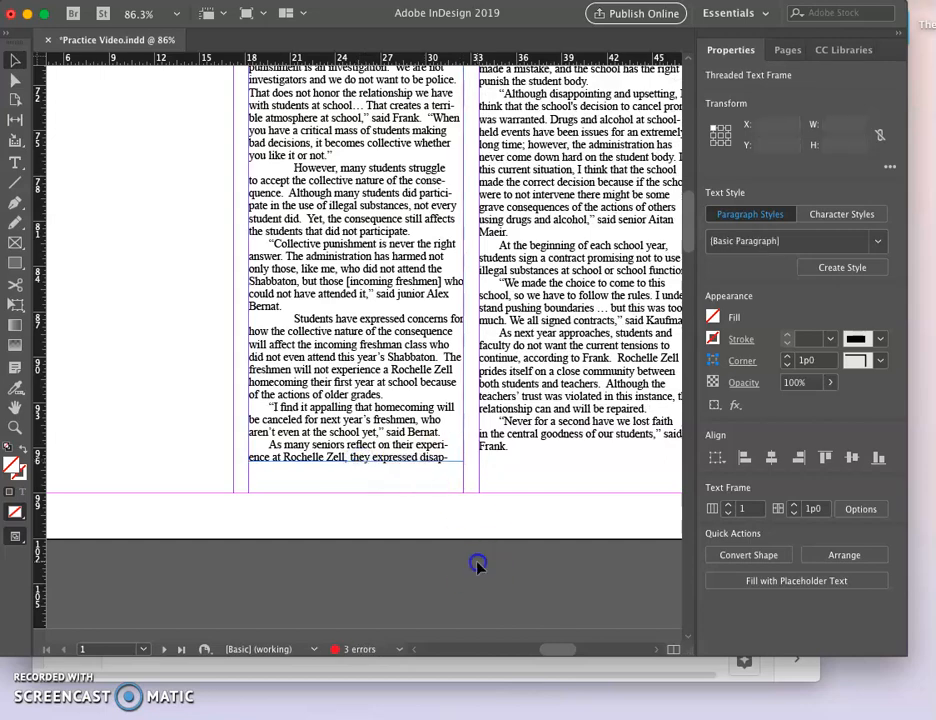
# Select both article frames and move them down together to Y 41p5.4 so their text ends just above the bottom margin.
pyautogui.scroll(-4, 478, 565)
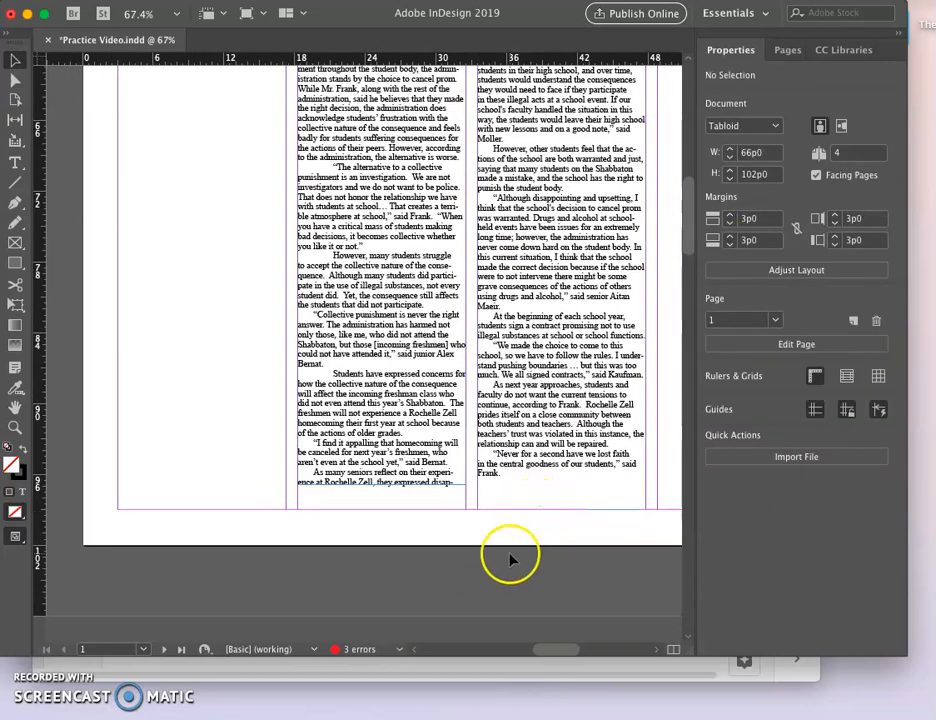
pyautogui.click(455, 414)
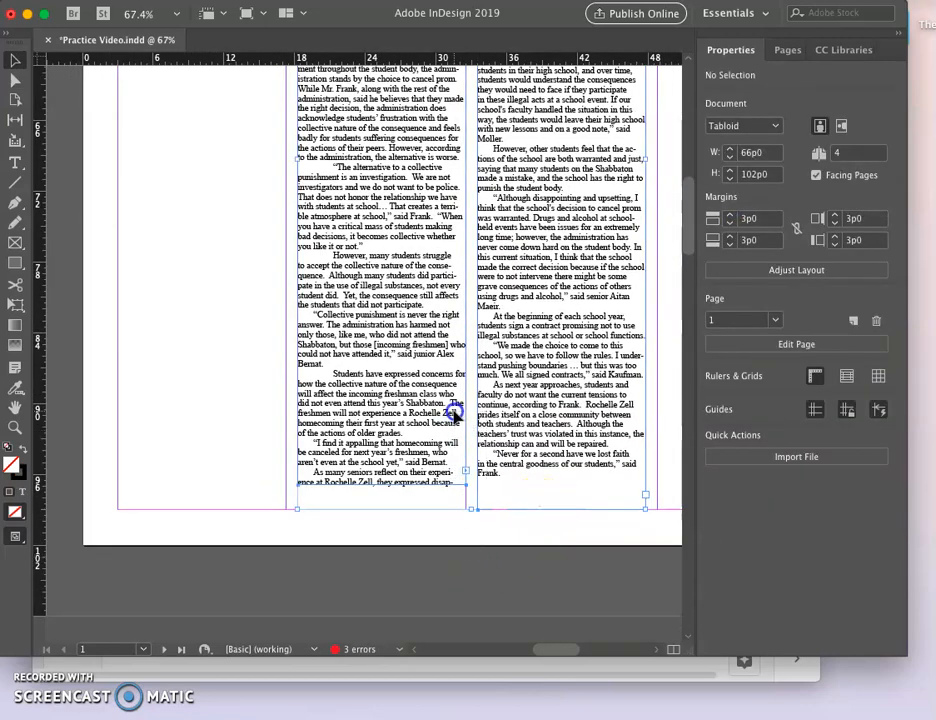
pyautogui.press('Down')
pyautogui.press('Down')
pyautogui.press('Down')
pyautogui.press('Down')
pyautogui.press('Down')
pyautogui.press('Down')
pyautogui.press('Down')
pyautogui.press('Down')
pyautogui.press('Down')
pyautogui.press('Down')
pyautogui.press('Down')
pyautogui.press('Down')
pyautogui.press('Down')
pyautogui.press('Down')
pyautogui.press('Down')
pyautogui.press('Down')
pyautogui.press('Down')
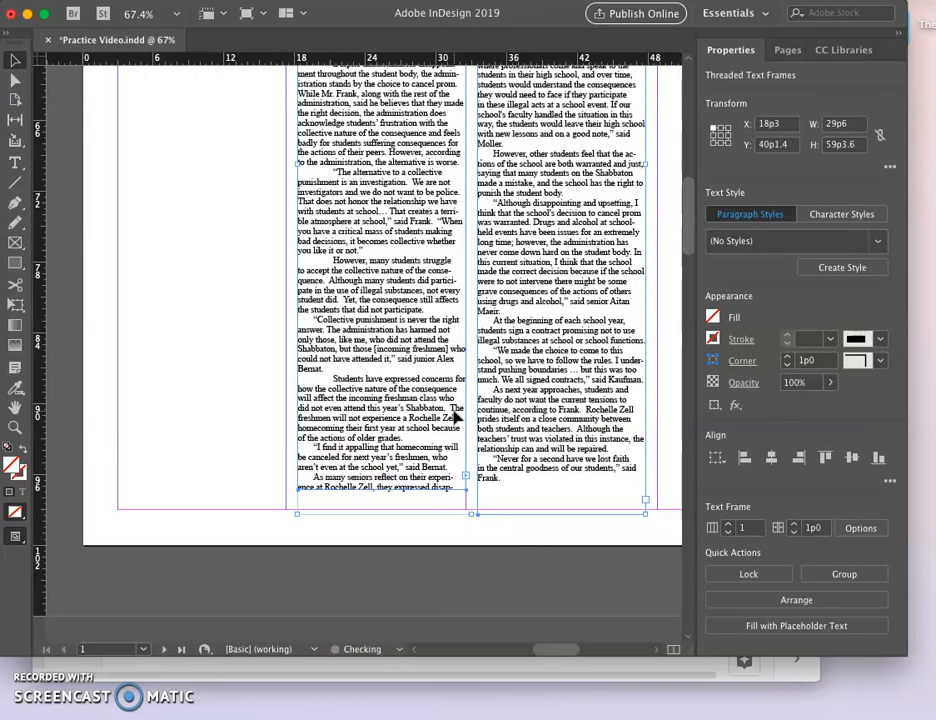
pyautogui.press('Down')
pyautogui.press('Down')
pyautogui.press('Down')
pyautogui.press('Down')
pyautogui.press('Down')
pyautogui.press('Down')
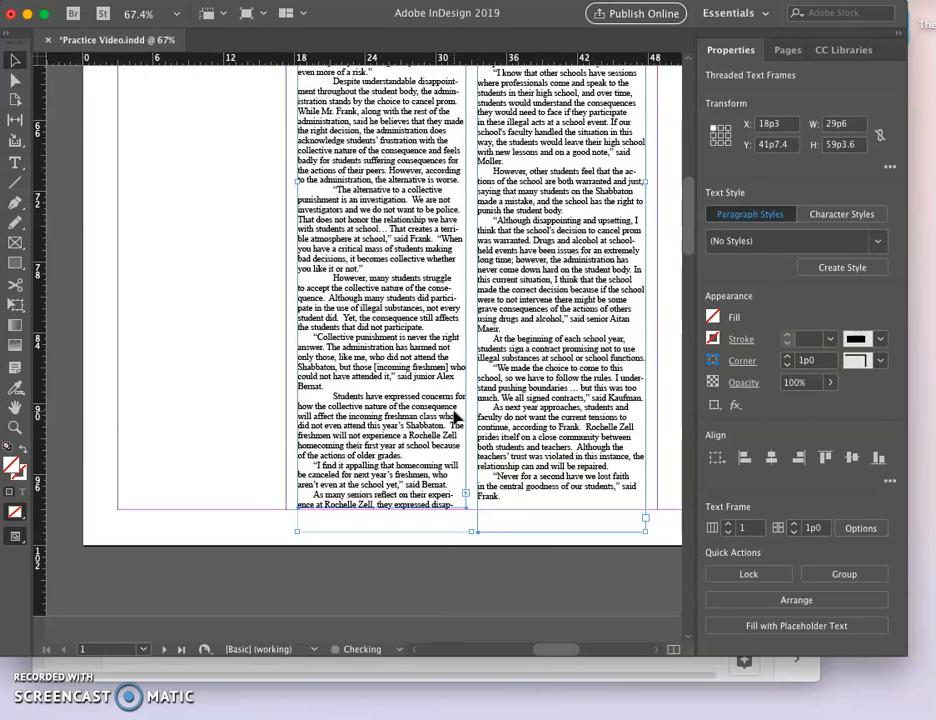
pyautogui.press('Up')
pyautogui.press('Up')
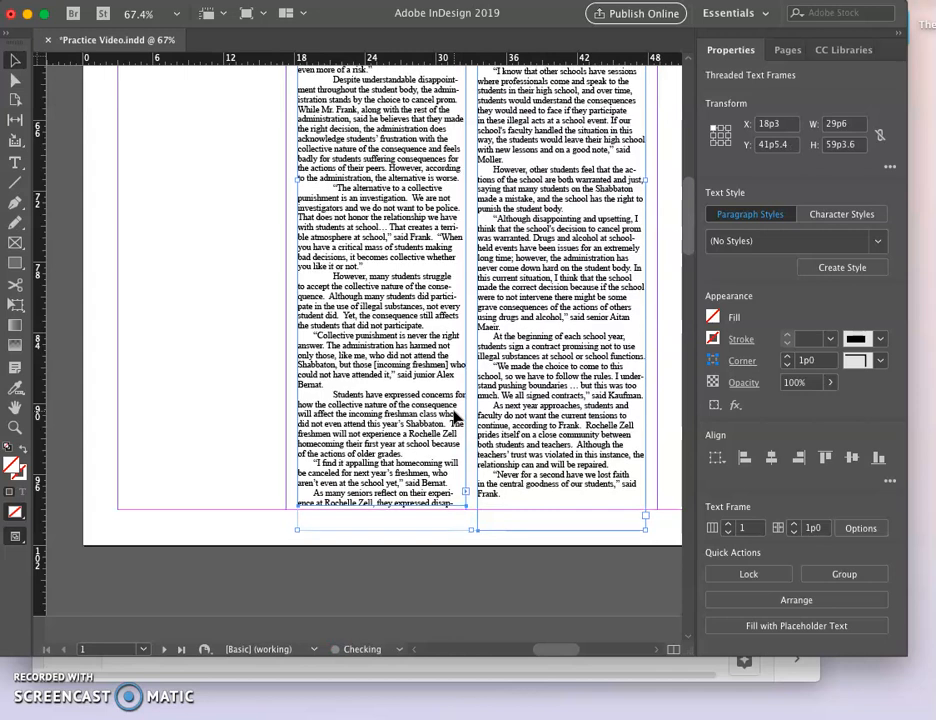
pyautogui.click(554, 537)
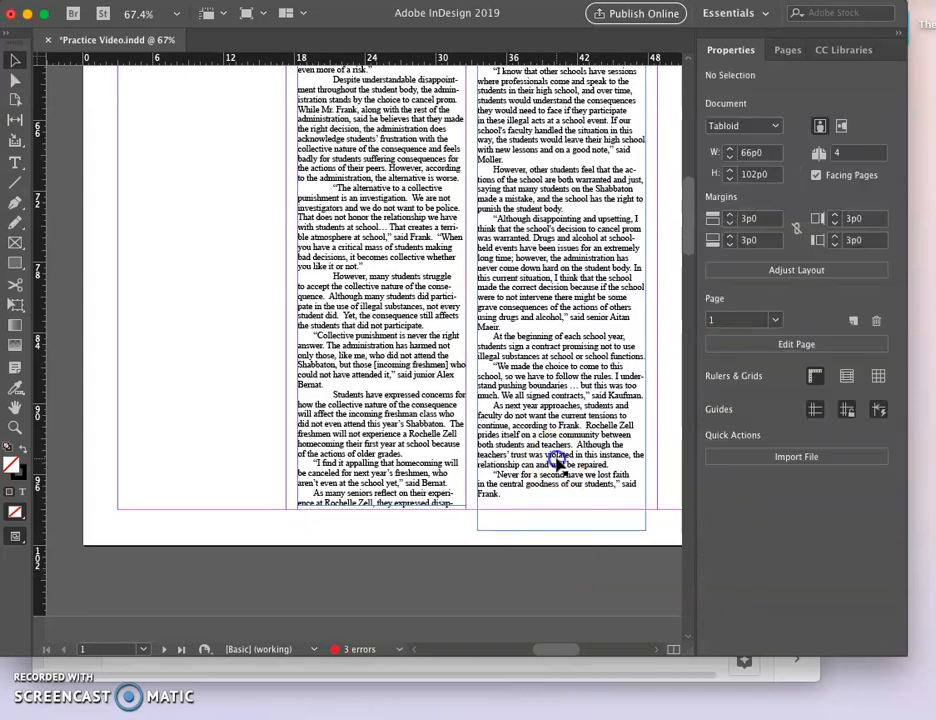
# Raise the third-column frame's lower edge and lower the second-column frame's lower edge so both sit on the page's bottom margin.
pyautogui.click(557, 527)
pyautogui.moveTo(561, 530); pyautogui.dragTo(562, 511)
pyautogui.click(388, 506)
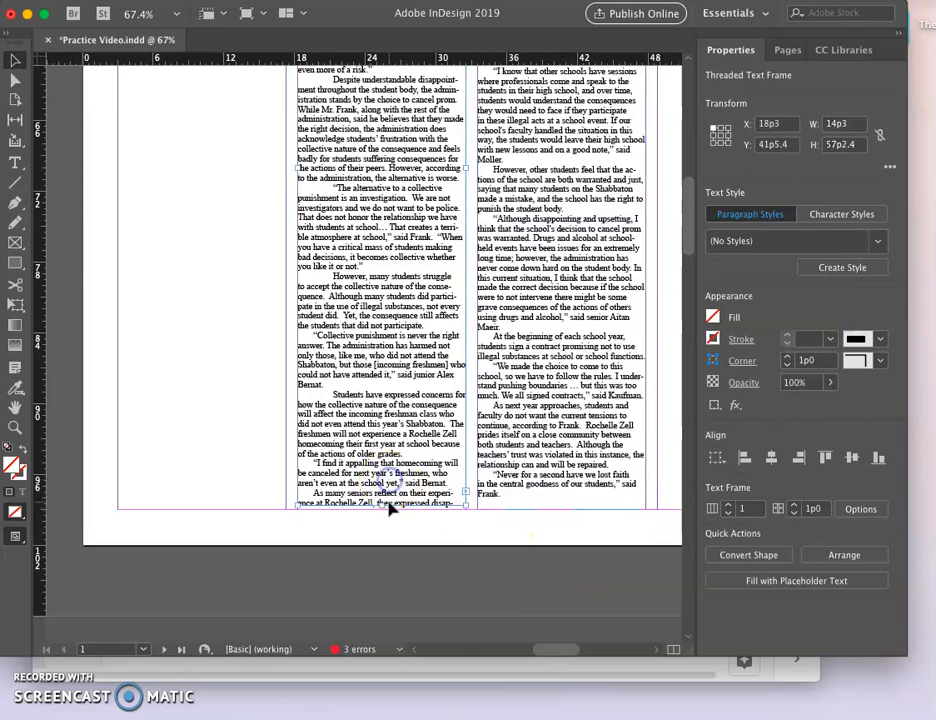
pyautogui.moveTo(381, 505); pyautogui.dragTo(381, 509)
pyautogui.click(402, 537)
# Draw a text frame about 29p6 by 5p10 across the two middle columns below the masthead and enter the headline PROM CANCELLED.
pyautogui.scroll(-3, 402, 537)
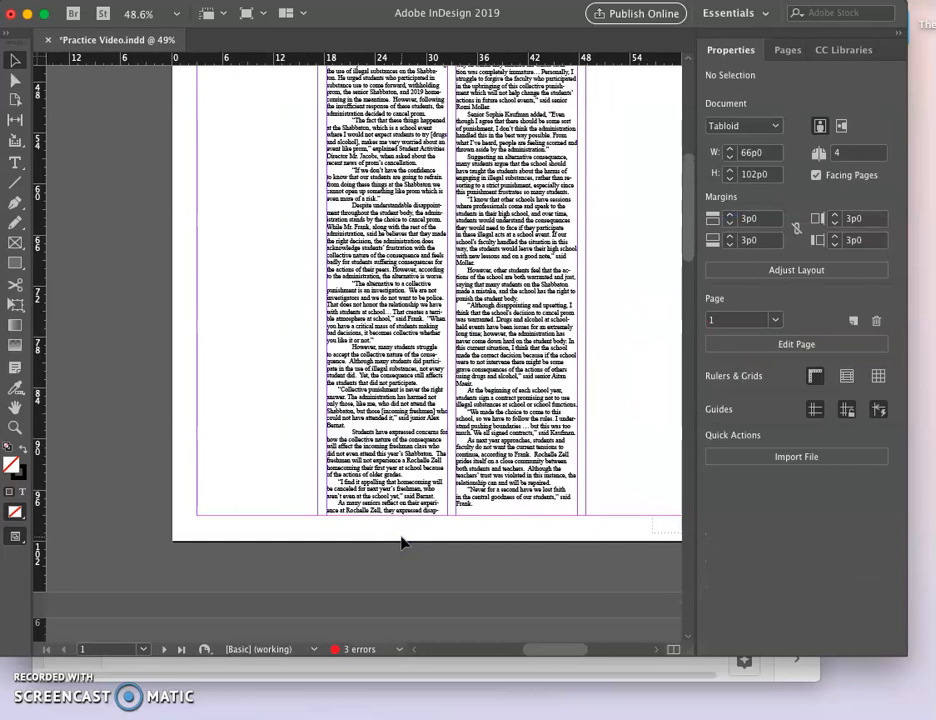
pyautogui.scroll(1, 401, 537)
pyautogui.scroll(-2, 402, 540)
pyautogui.scroll(3, 402, 540)
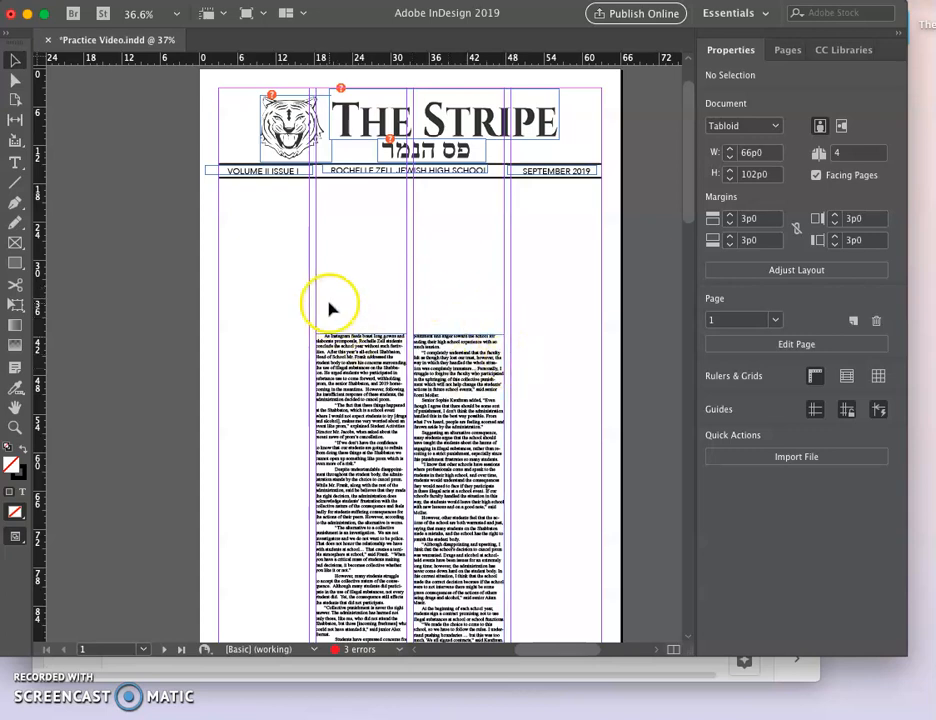
pyautogui.click(16, 164)
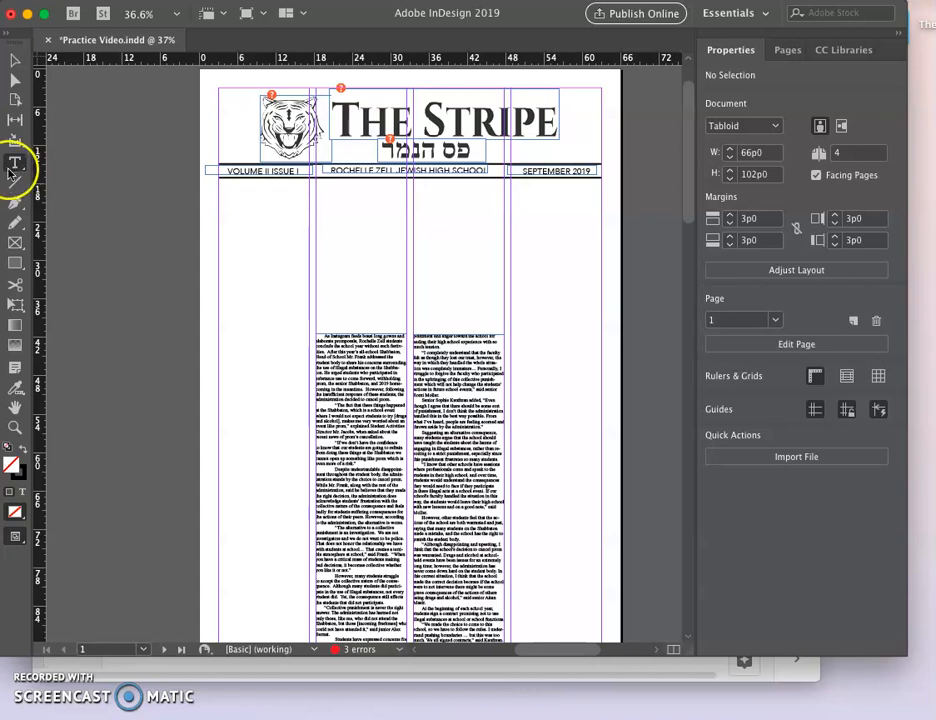
pyautogui.click(15, 163)
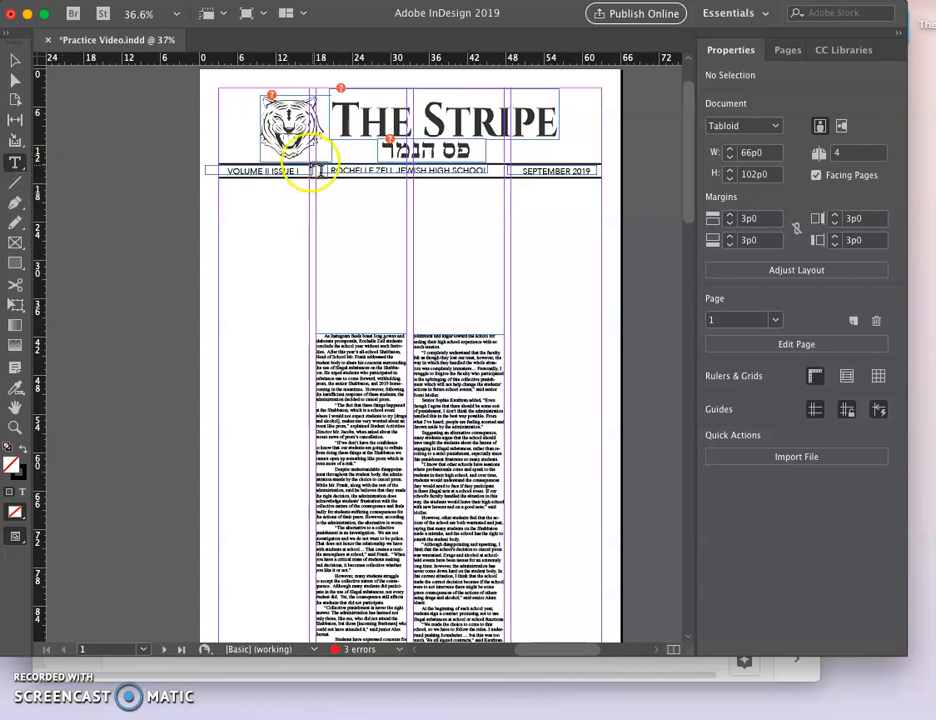
pyautogui.moveTo(318, 185); pyautogui.dragTo(504, 216)
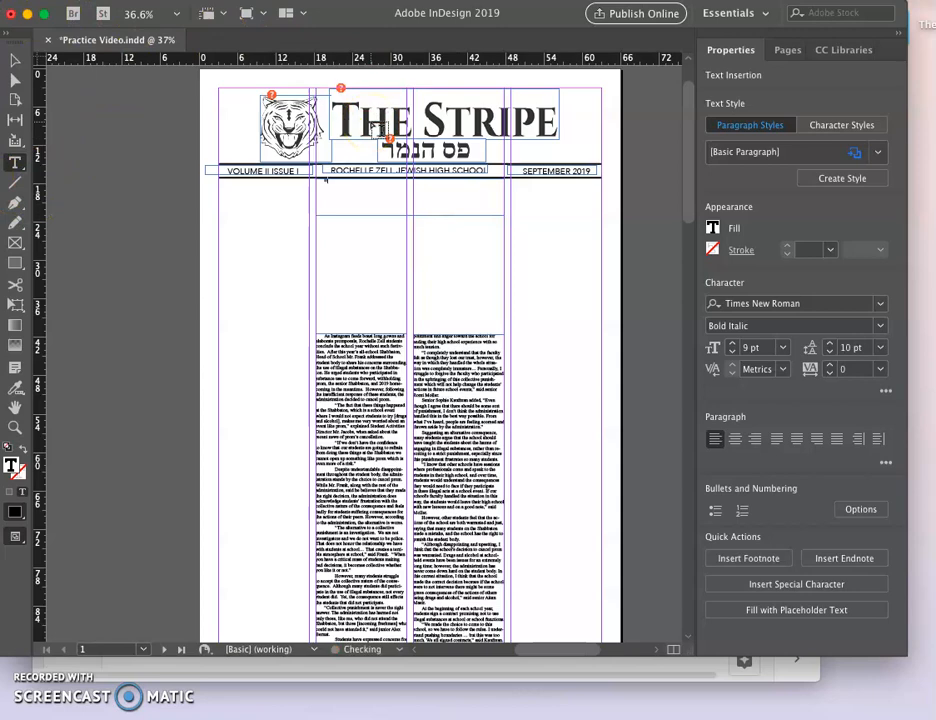
pyautogui.scroll(5, 500, 172)
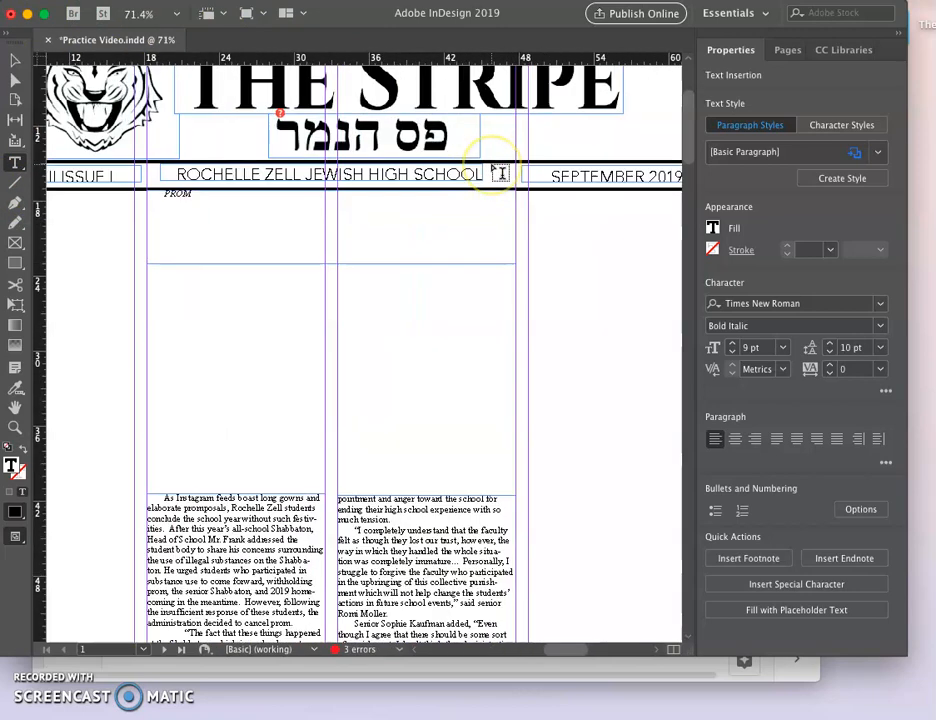
pyautogui.write('CANCELLED')
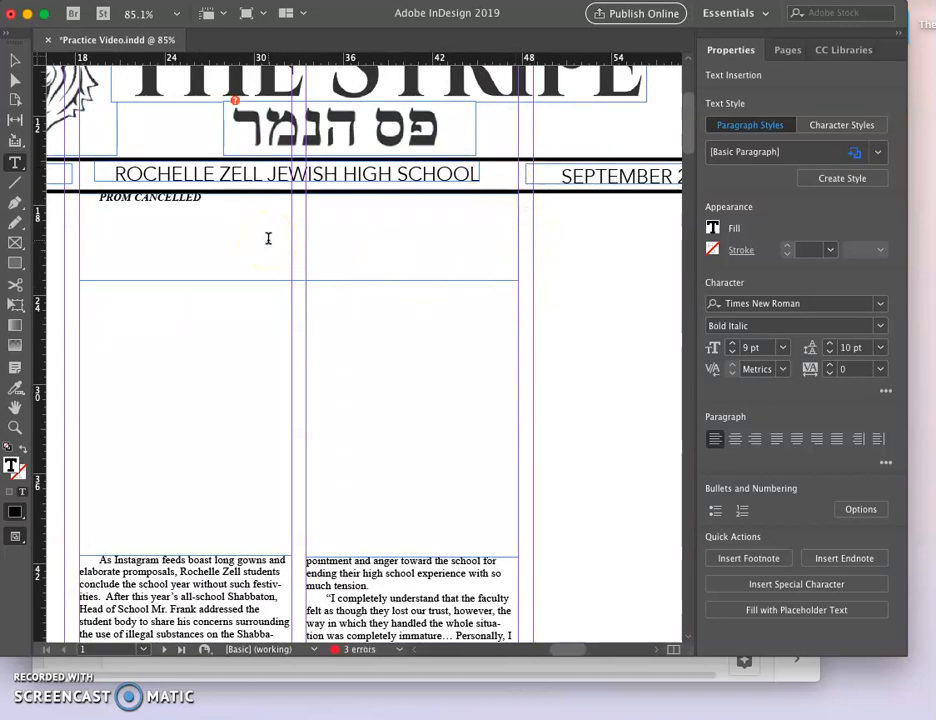
# Select the whole headline and enlarge its font size to 37 pt so it fills the frame's width on one line.
pyautogui.press('super+a')
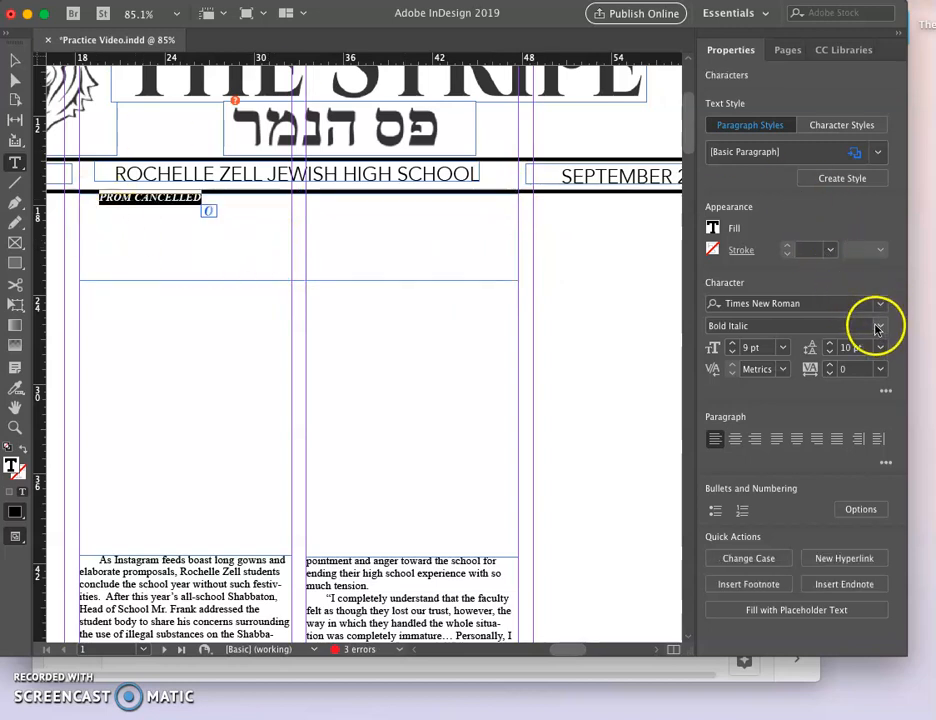
pyautogui.click(733, 344)
pyautogui.click(733, 344)
pyautogui.click(733, 344)
pyautogui.click(733, 344)
pyautogui.click(733, 344)
pyautogui.click(733, 344)
pyautogui.click(733, 344)
pyautogui.click(733, 344)
pyautogui.click(733, 344)
pyautogui.click(733, 344)
pyautogui.click(733, 344)
pyautogui.click(733, 344)
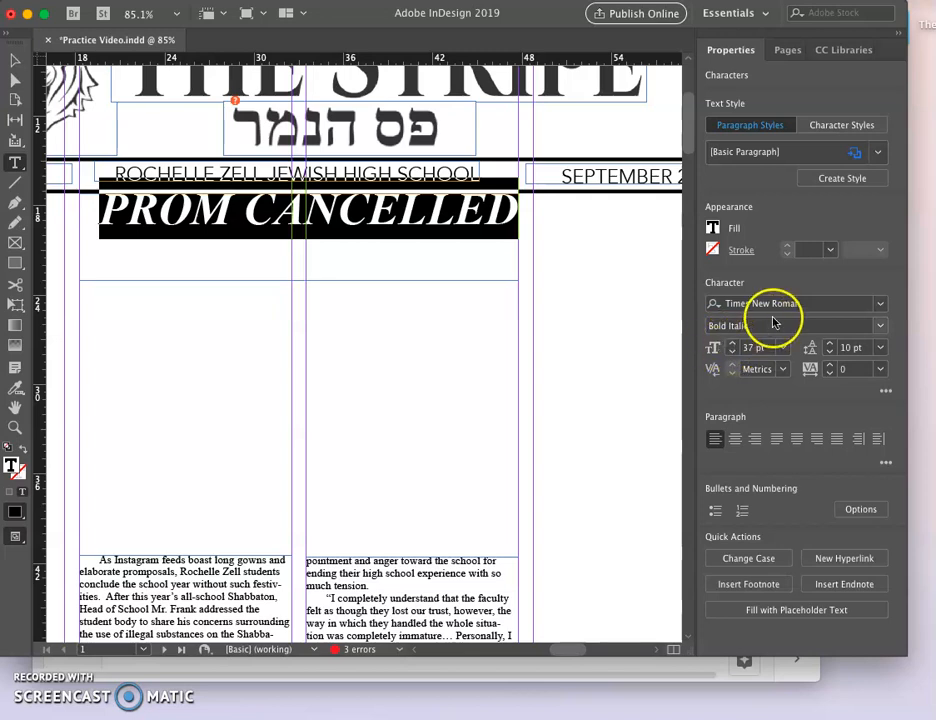
pyautogui.click(733, 344)
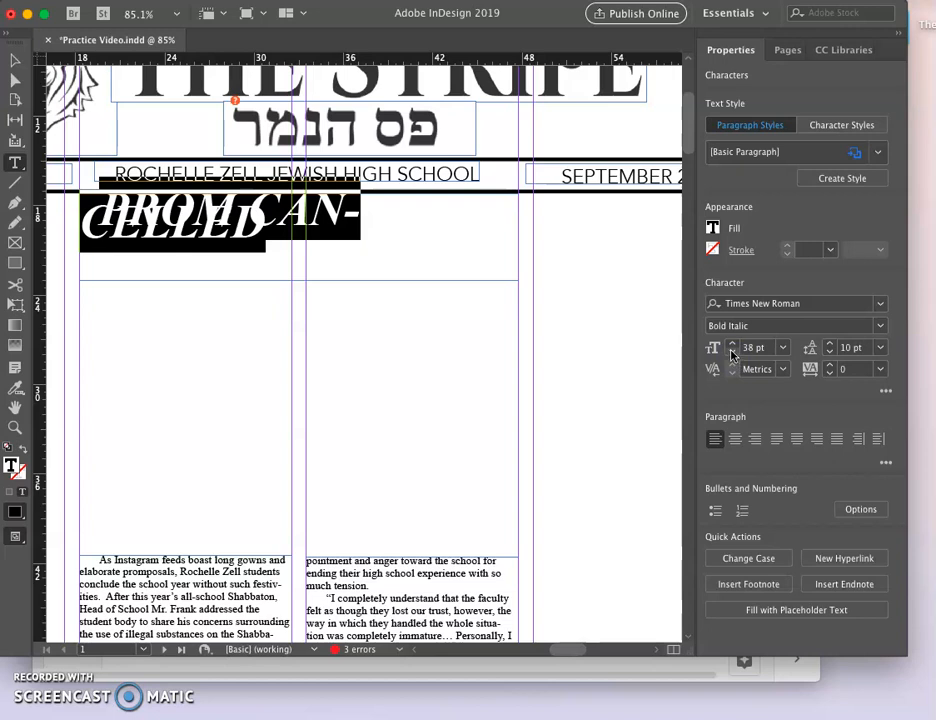
pyautogui.click(733, 353)
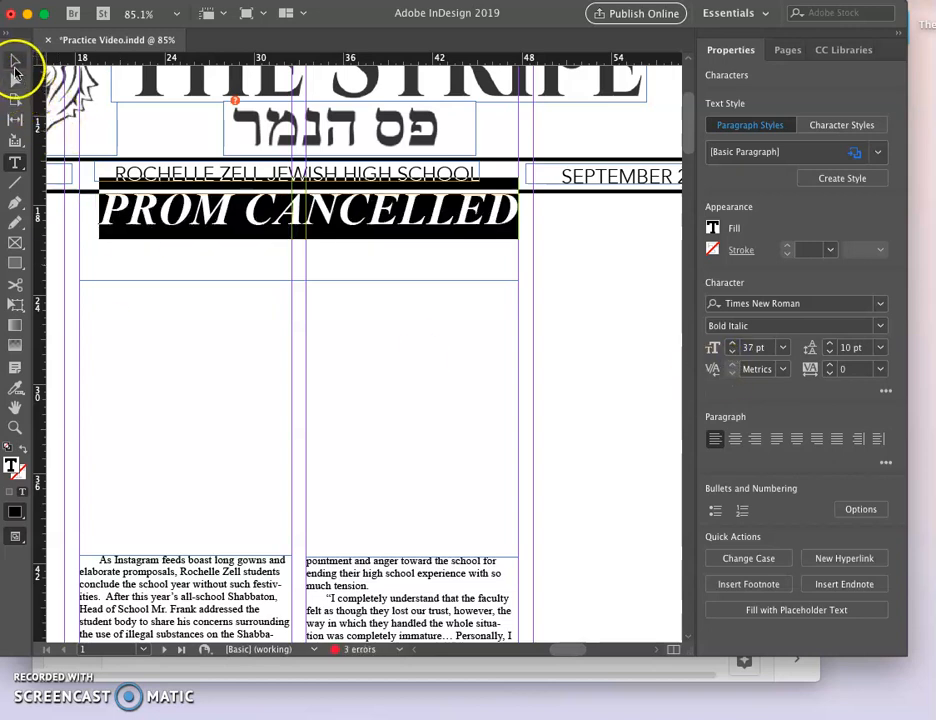
# Nudge the headline frame down to Y 17p4, clear of the masthead rule.
pyautogui.click(16, 62)
pyautogui.press('Down')
pyautogui.press('Down')
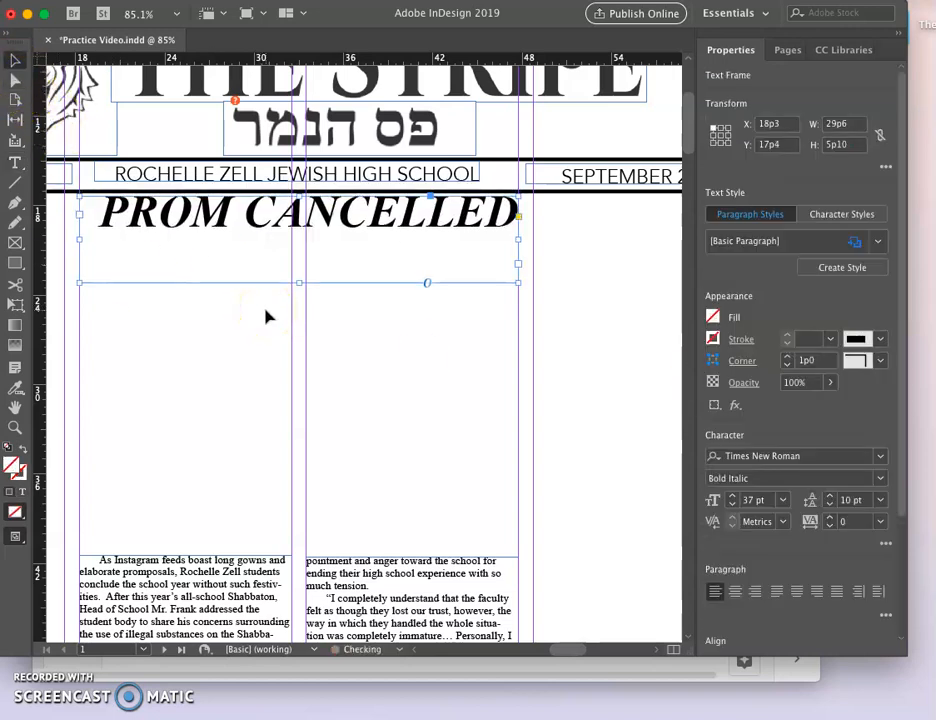
pyautogui.click(226, 297)
# Select the headline text and set its font size to 38 pt and its leading to 20 pt.
pyautogui.doubleClick(490, 228)
pyautogui.tripleClick(490, 220)
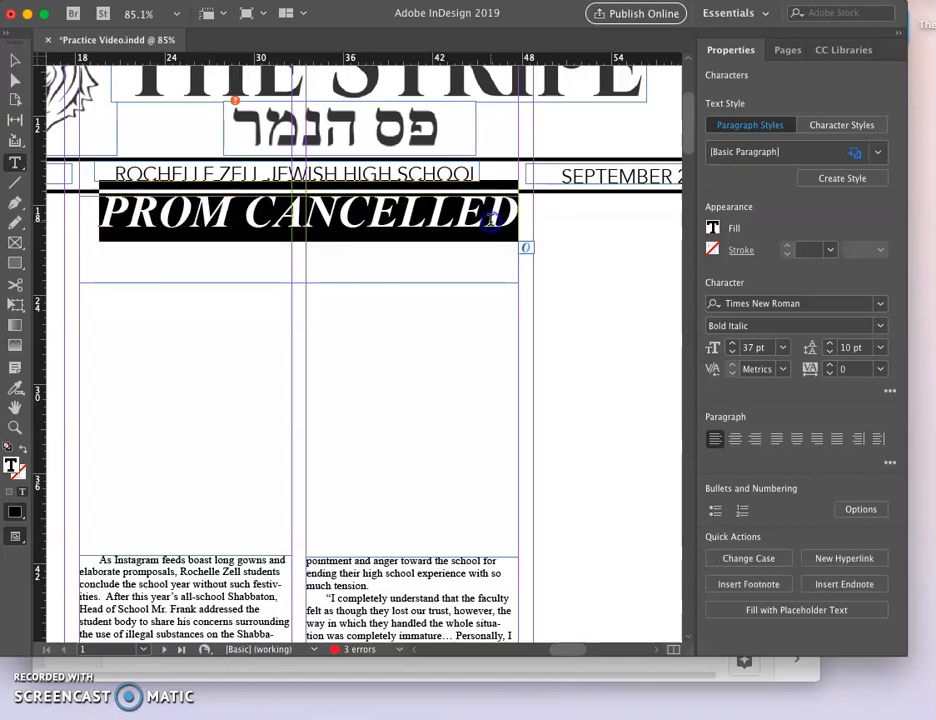
pyautogui.click(733, 344)
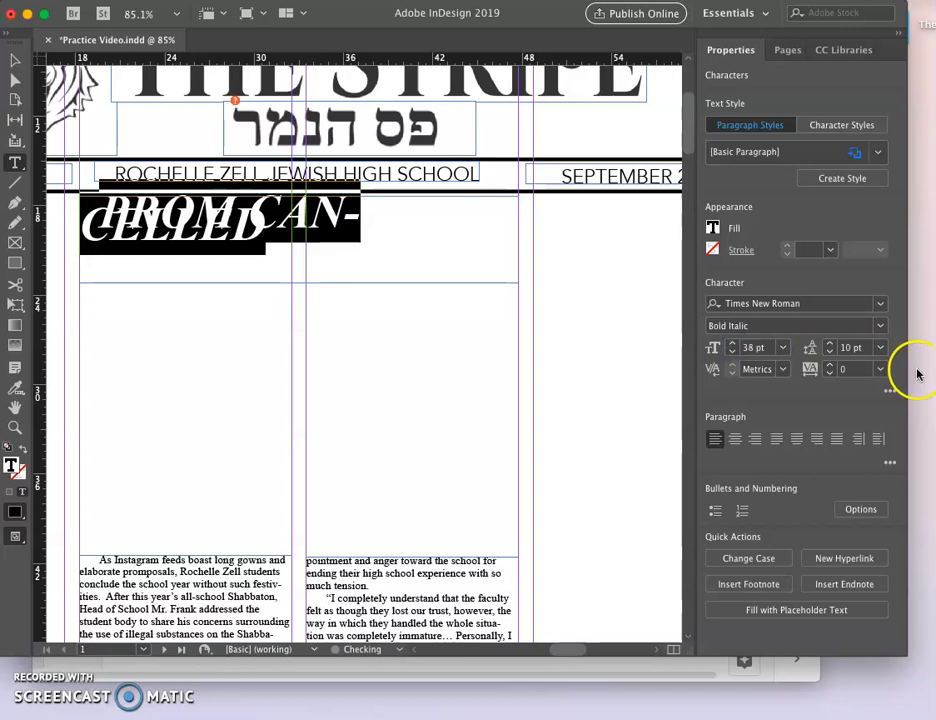
pyautogui.click(830, 345)
pyautogui.click(830, 345)
pyautogui.click(830, 345)
pyautogui.click(830, 345)
pyautogui.click(830, 345)
pyautogui.click(830, 345)
pyautogui.click(830, 345)
pyautogui.click(830, 345)
pyautogui.click(830, 345)
pyautogui.click(830, 345)
# Widen the headline frame from its left edge to 36p1.8 and move it to X 17p2, Y 17p2.
pyautogui.click(15, 60)
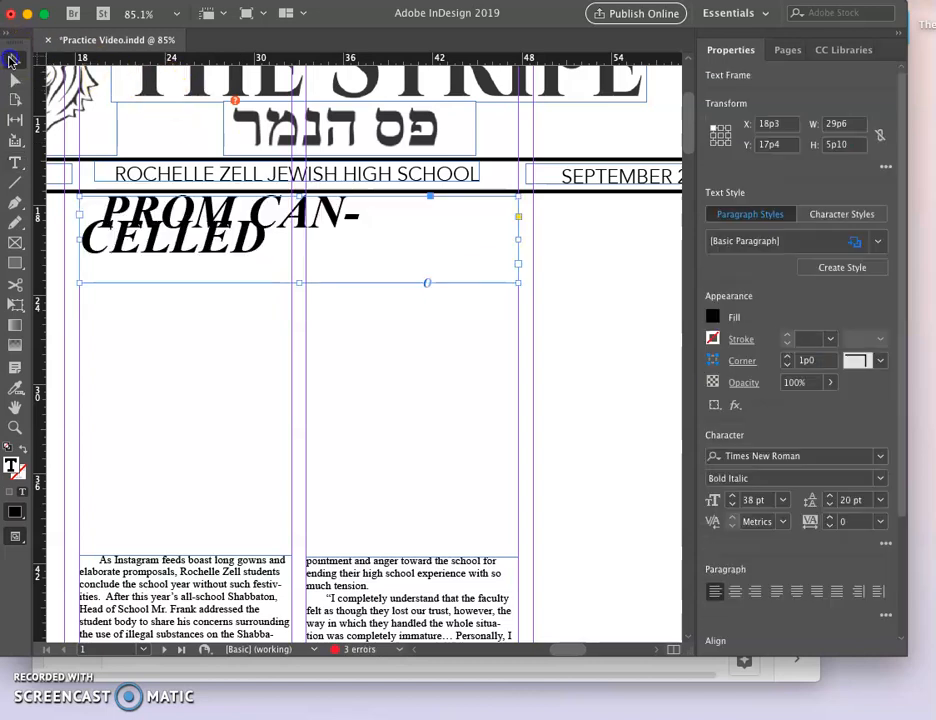
pyautogui.moveTo(78, 240); pyautogui.dragTo(42, 240)
pyautogui.press('Right')
pyautogui.press('Right')
pyautogui.press('Right')
pyautogui.press('Right')
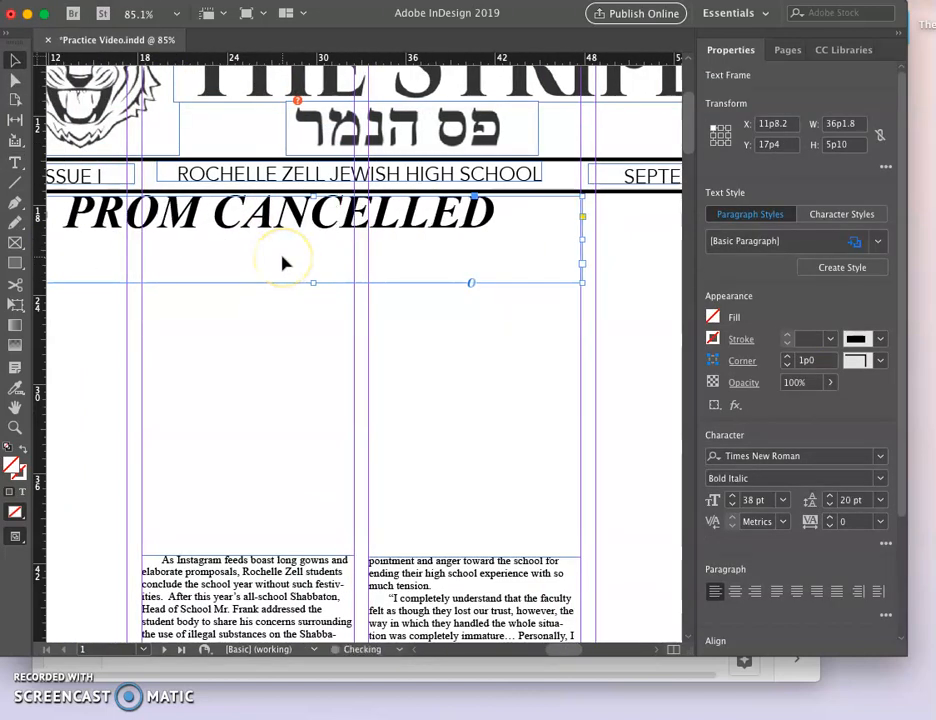
pyautogui.moveTo(287, 260); pyautogui.dragTo(360, 263)
pyautogui.press('Right')
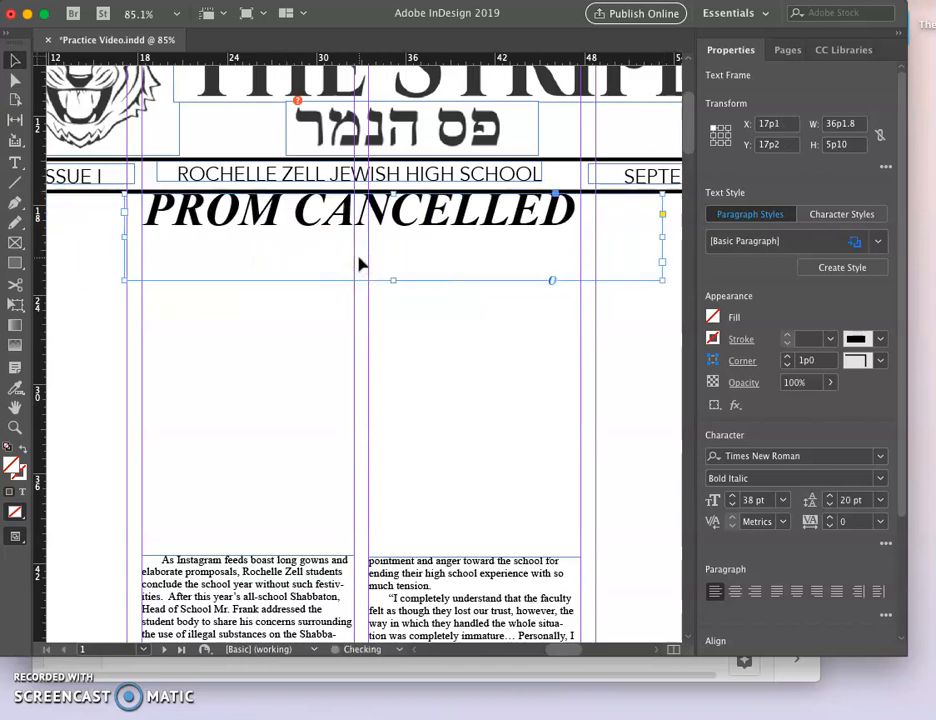
pyautogui.press('Right')
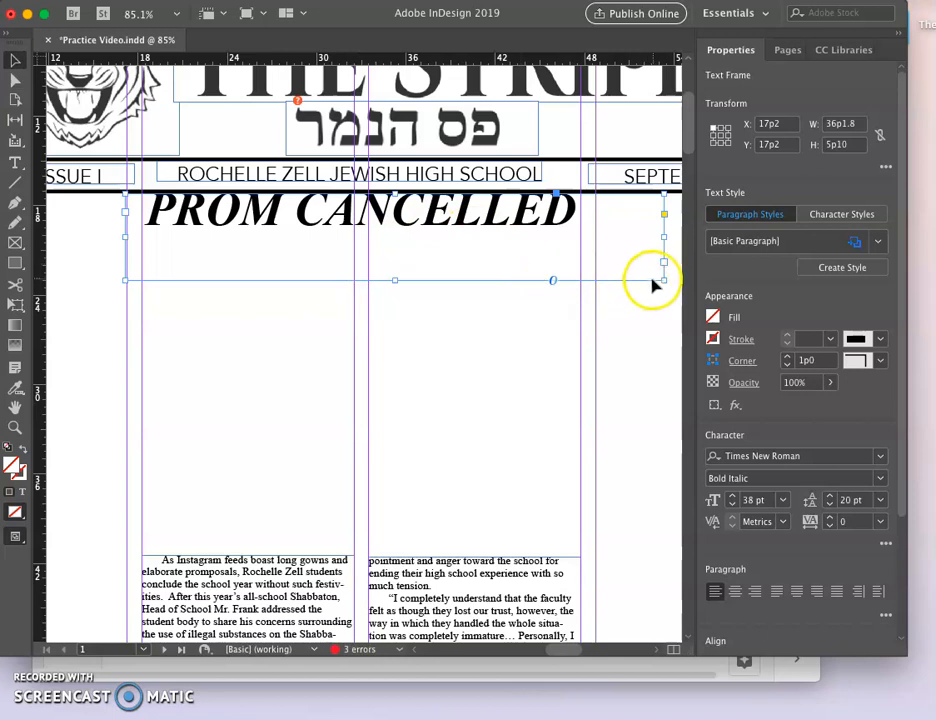
# Shrink the headline frame to about 30p7 wide and 2p7.6 high, ending at the third column's right edge and just below the text.
pyautogui.moveTo(663, 279); pyautogui.dragTo(580, 282)
pyautogui.moveTo(353, 281); pyautogui.dragTo(354, 235)
pyautogui.click(449, 323)
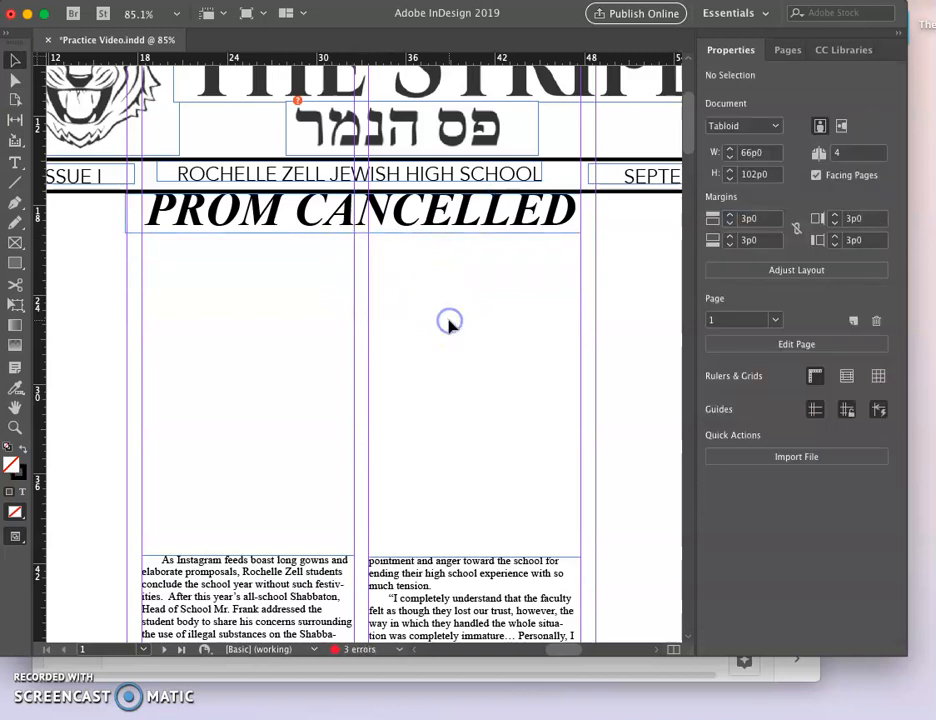
# Move the headline frame right to X 18p2.5, keeping it at Y 17p2.
pyautogui.click(38, 685)
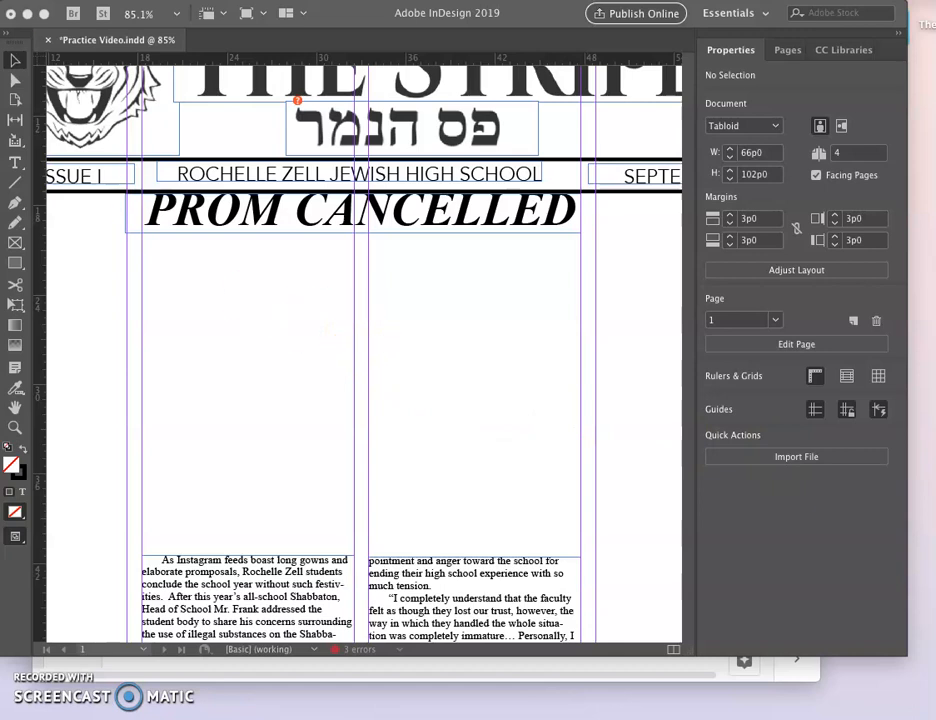
pyautogui.click(15, 166)
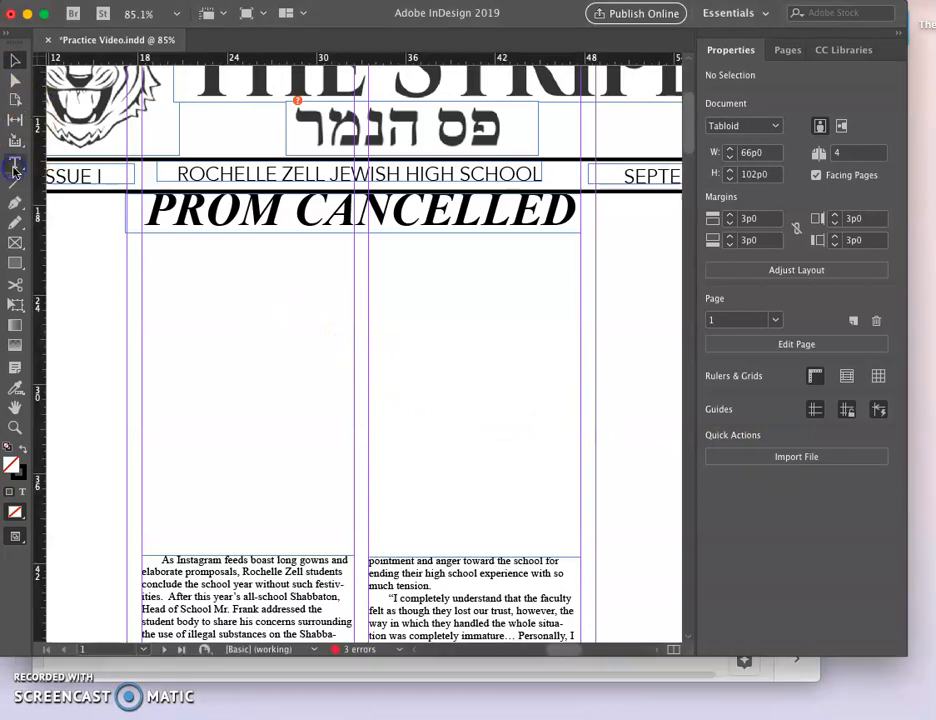
pyautogui.click(160, 238)
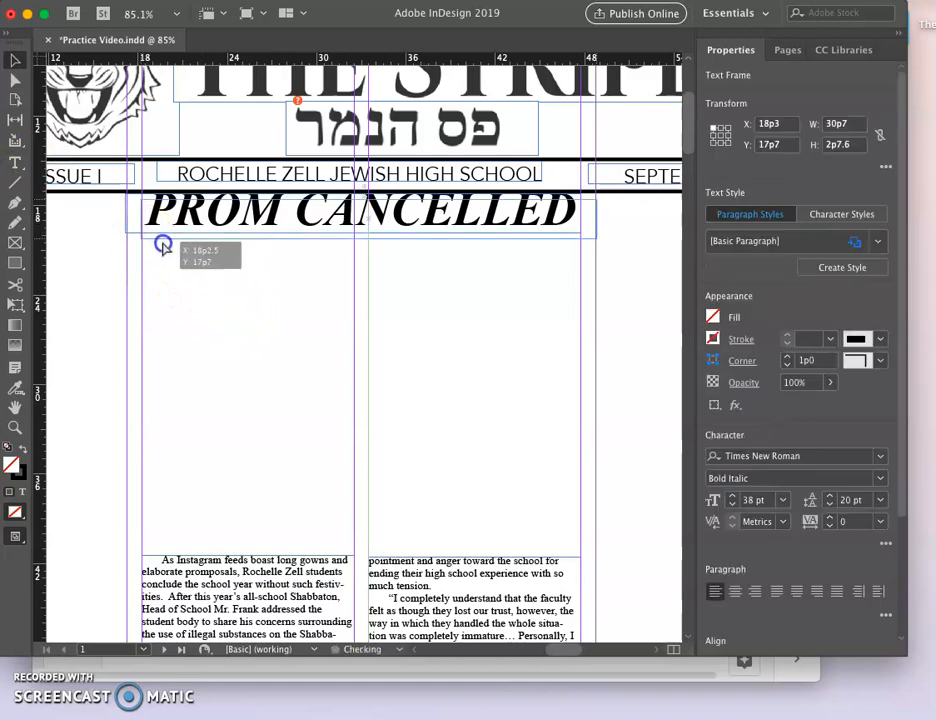
pyautogui.moveTo(160, 238); pyautogui.dragTo(178, 252)
# Draw a byline text frame about 9p2.4 wide and 1p4 high just below the headline and set its type style to Bold.
pyautogui.click(15, 162)
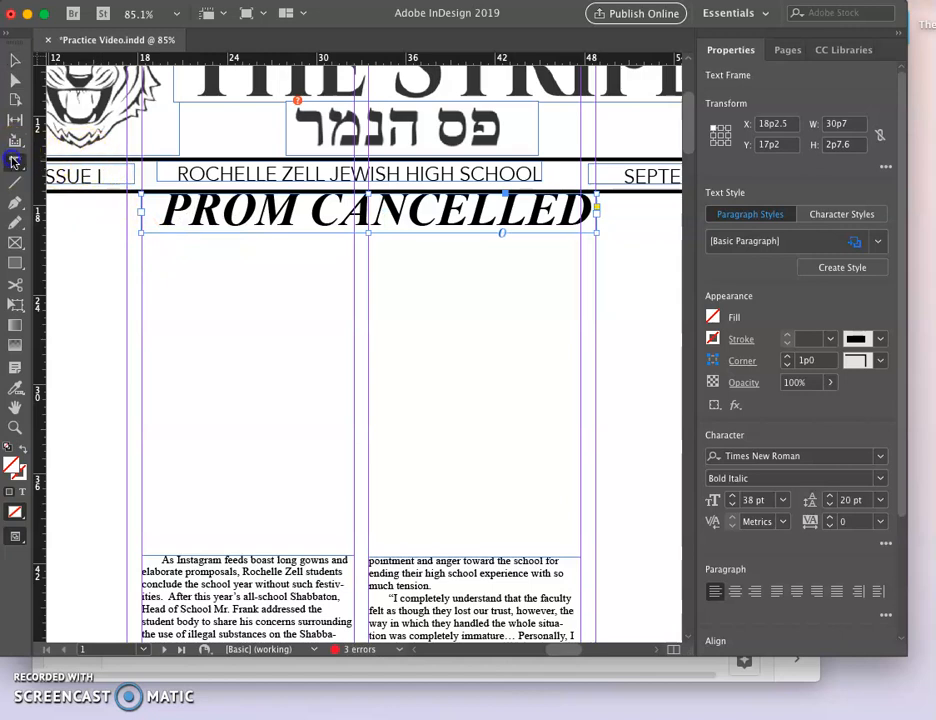
pyautogui.moveTo(146, 243); pyautogui.dragTo(264, 260)
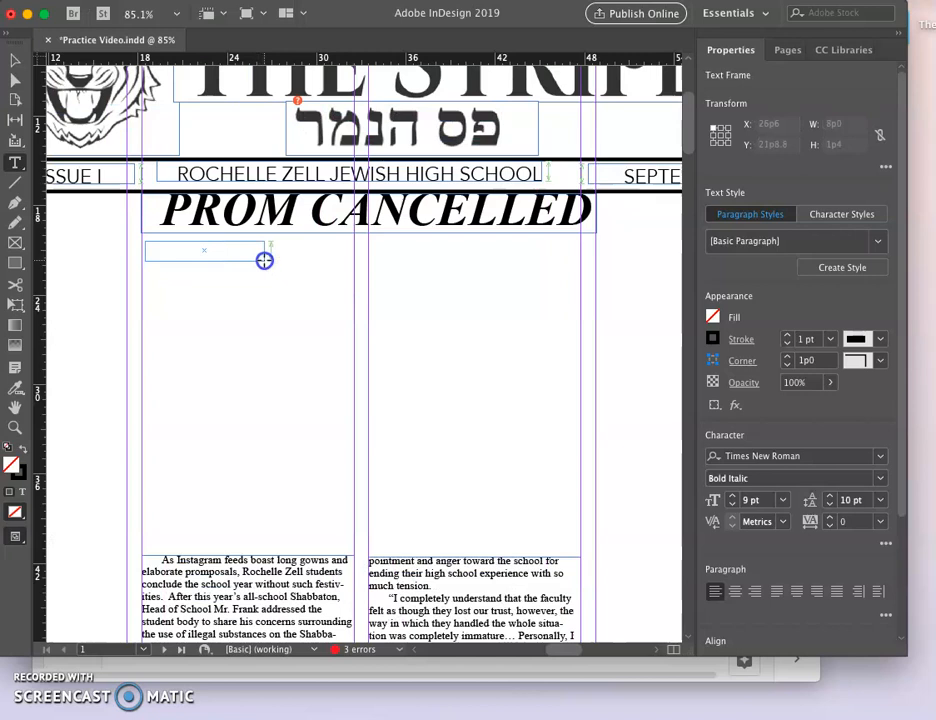
pyautogui.click(255, 251)
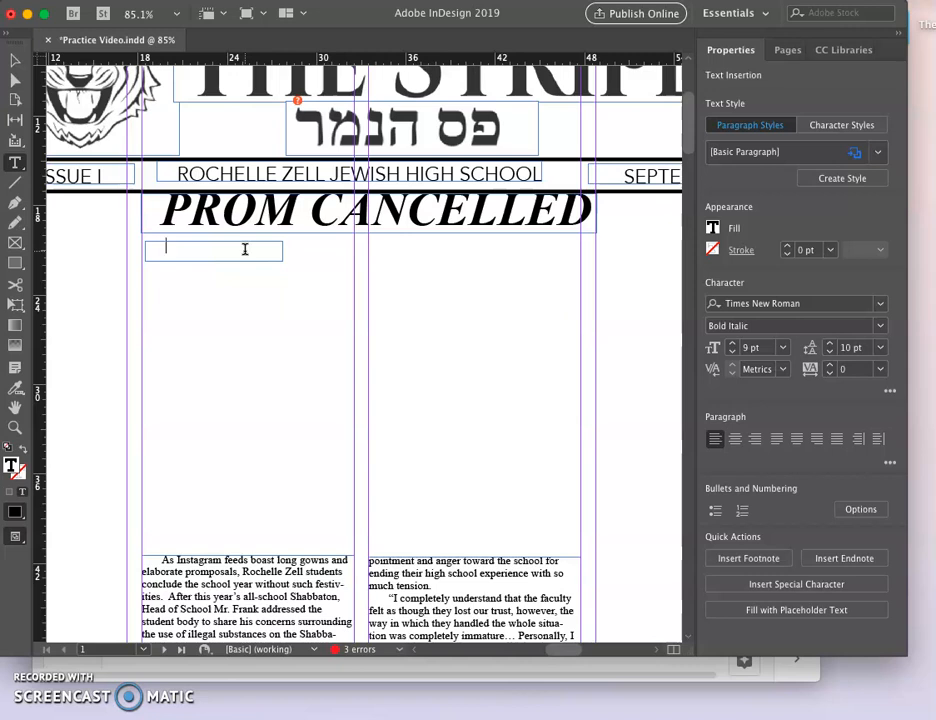
pyautogui.click(880, 325)
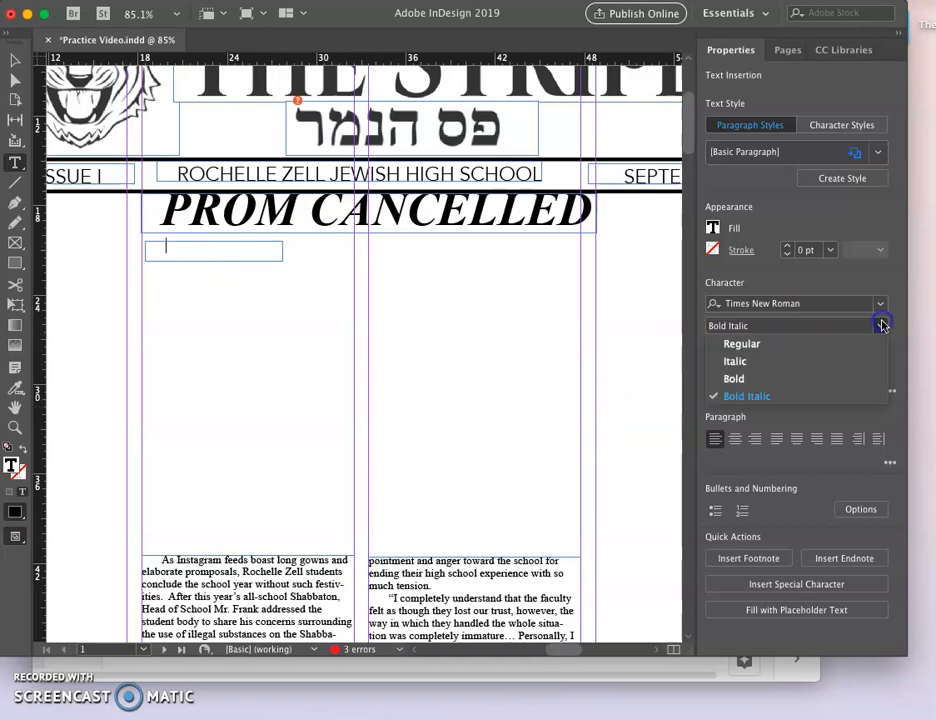
pyautogui.click(868, 378)
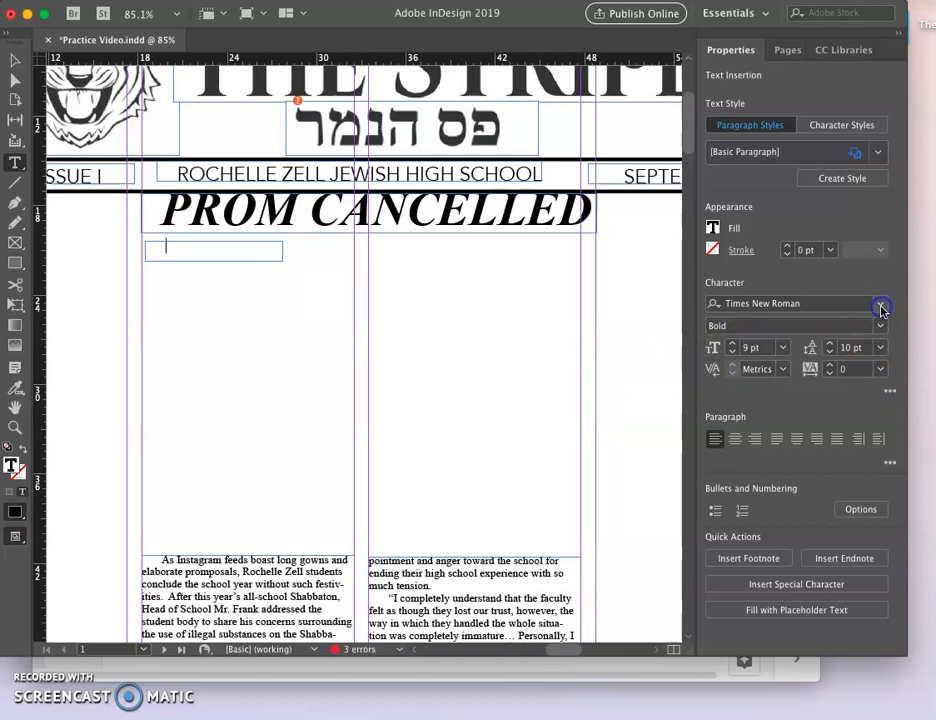
# Set the byline font to DIN Condensed and enter the author's full name in capitals.
pyautogui.click(881, 308)
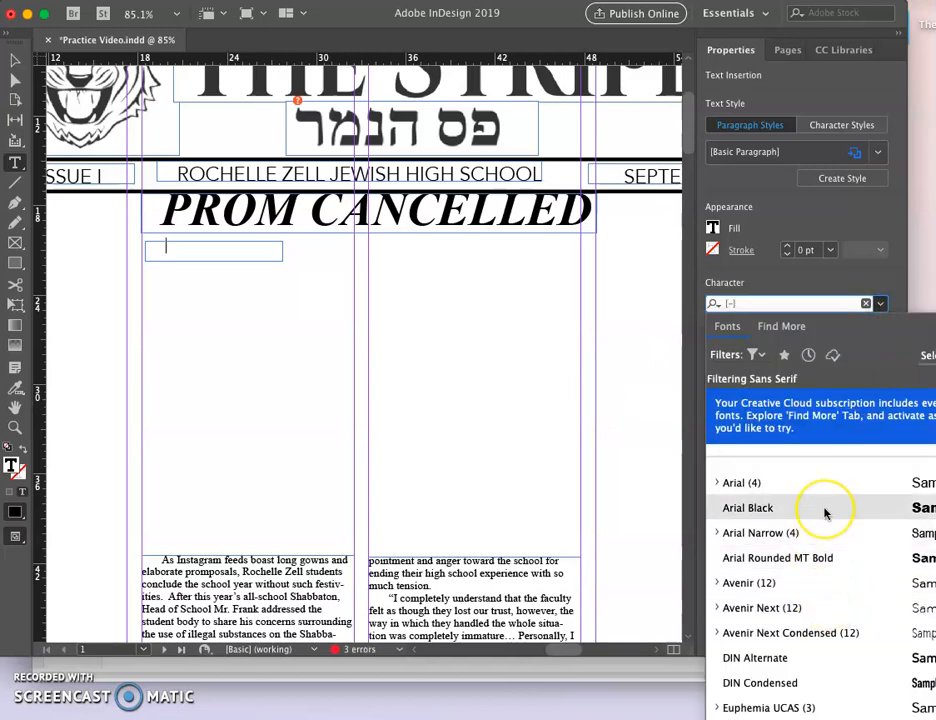
pyautogui.write('DIN')
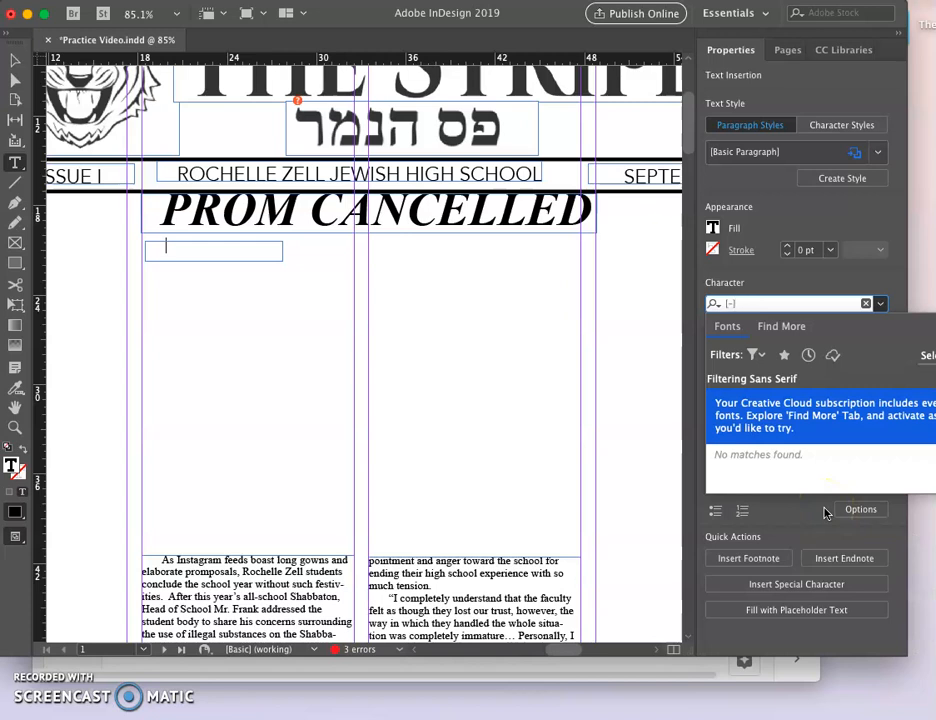
pyautogui.click(853, 511)
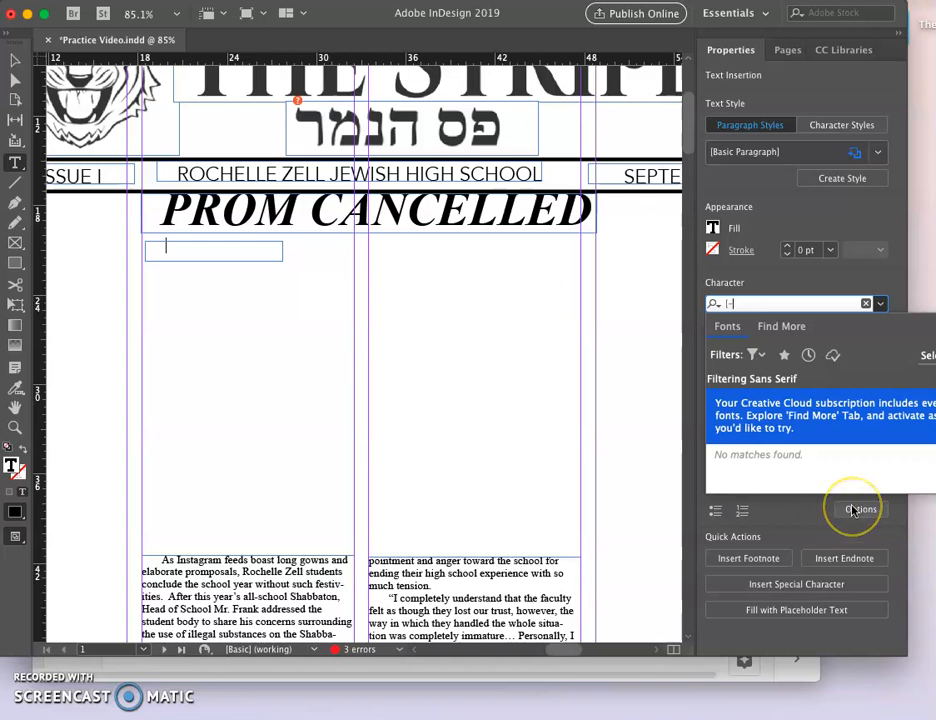
pyautogui.click(866, 303)
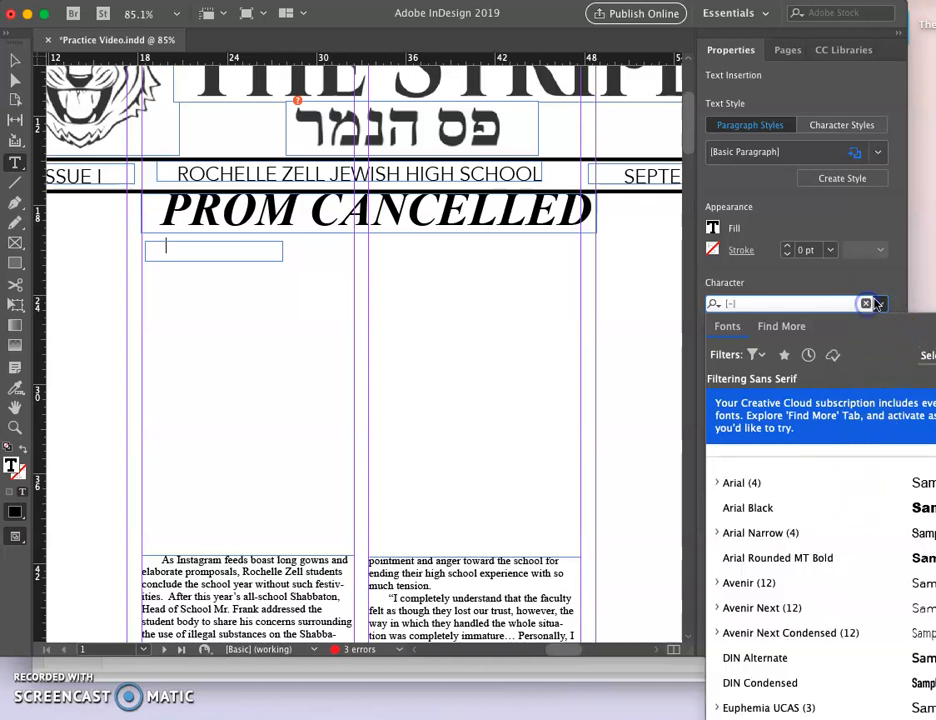
pyautogui.scroll(-3, 919, 590)
pyautogui.click(879, 592)
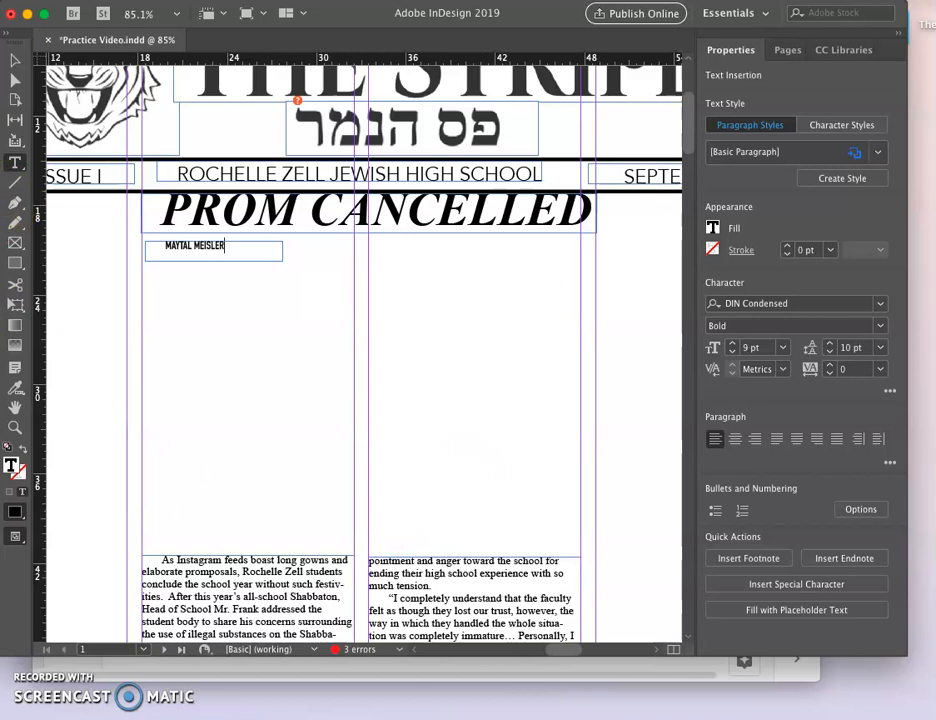
pyautogui.click(16, 60)
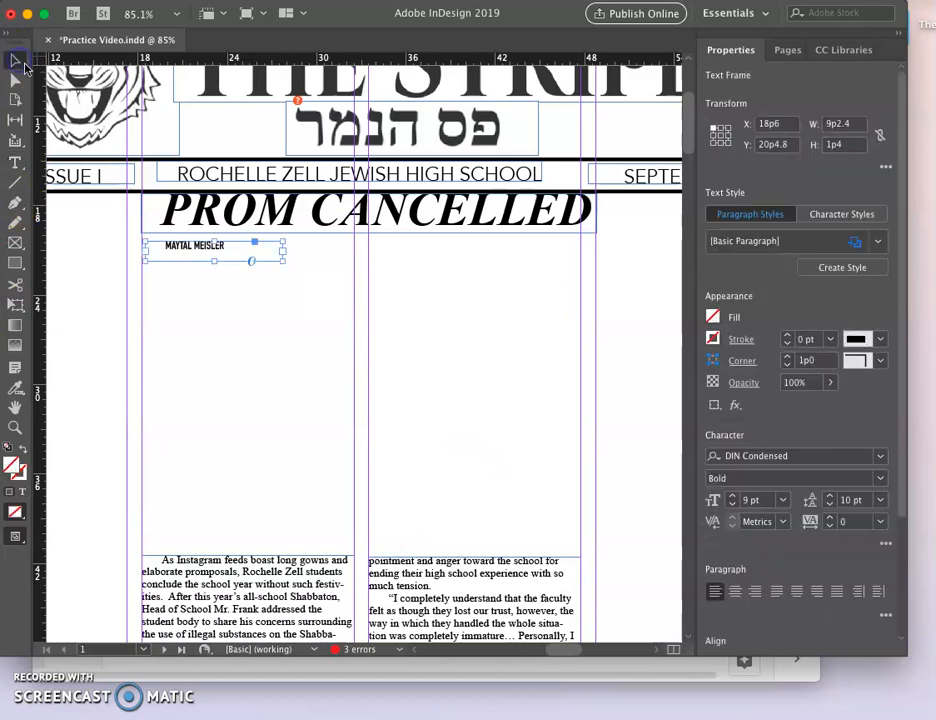
# Select the byline text and set its font size to 11 pt and its leading to 13.2 pt.
pyautogui.tripleClick(236, 246)
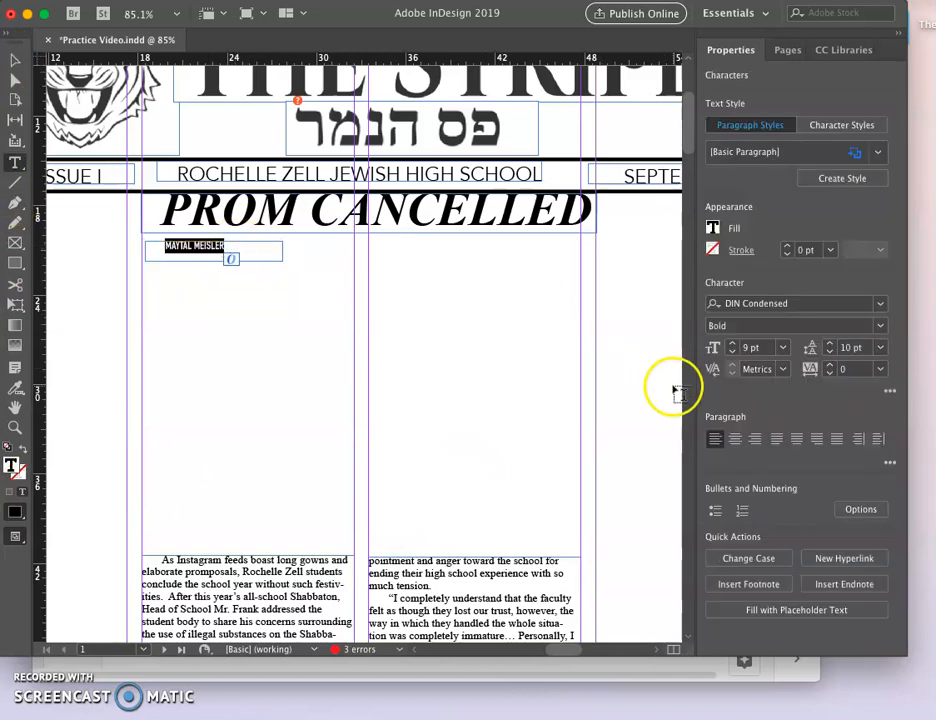
pyautogui.click(733, 344)
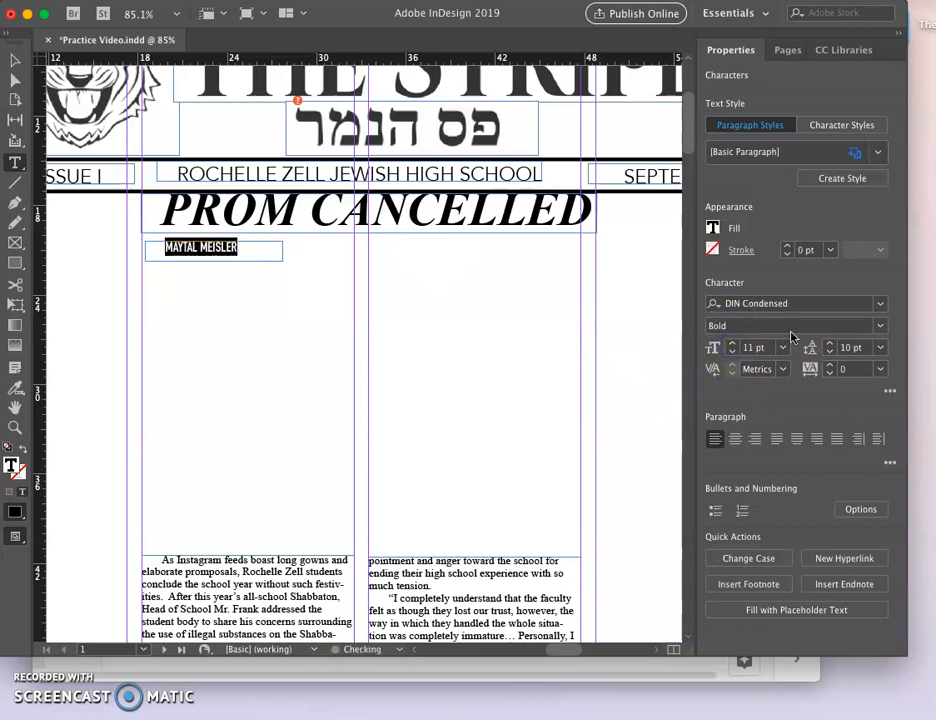
pyautogui.click(846, 348)
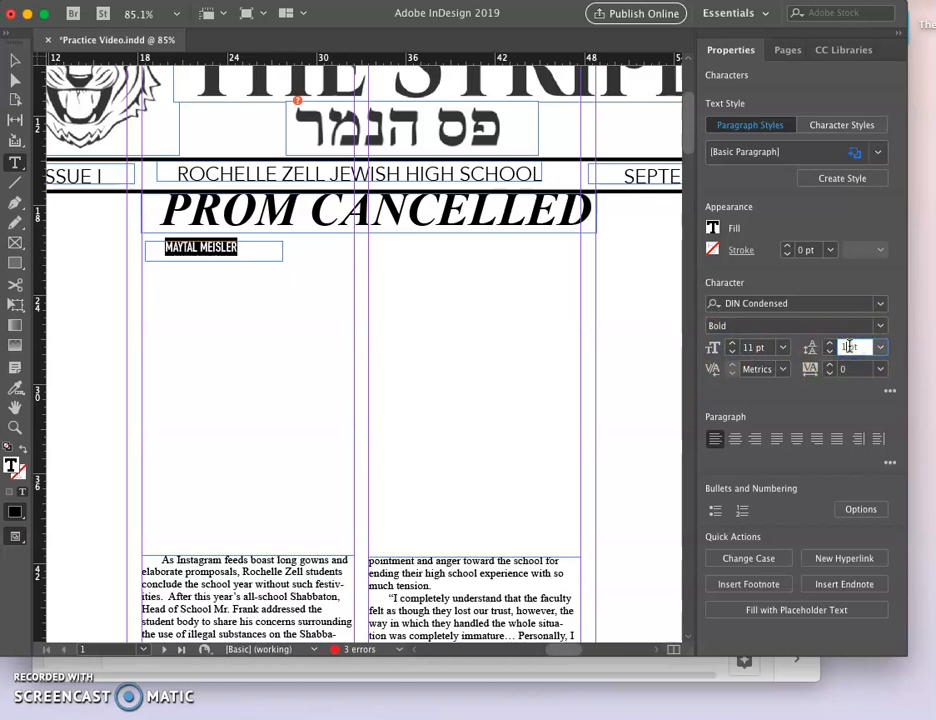
pyautogui.press('Return')
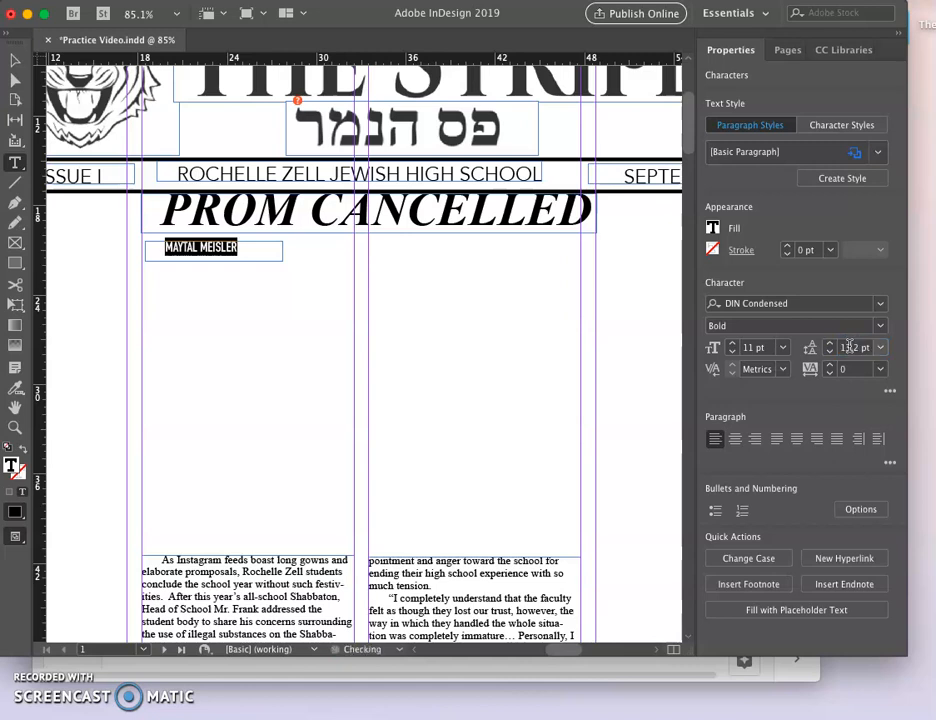
# Move the byline frame up and left to X 17p1, Y 19p5.7, directly under the headline text.
pyautogui.click(12, 57)
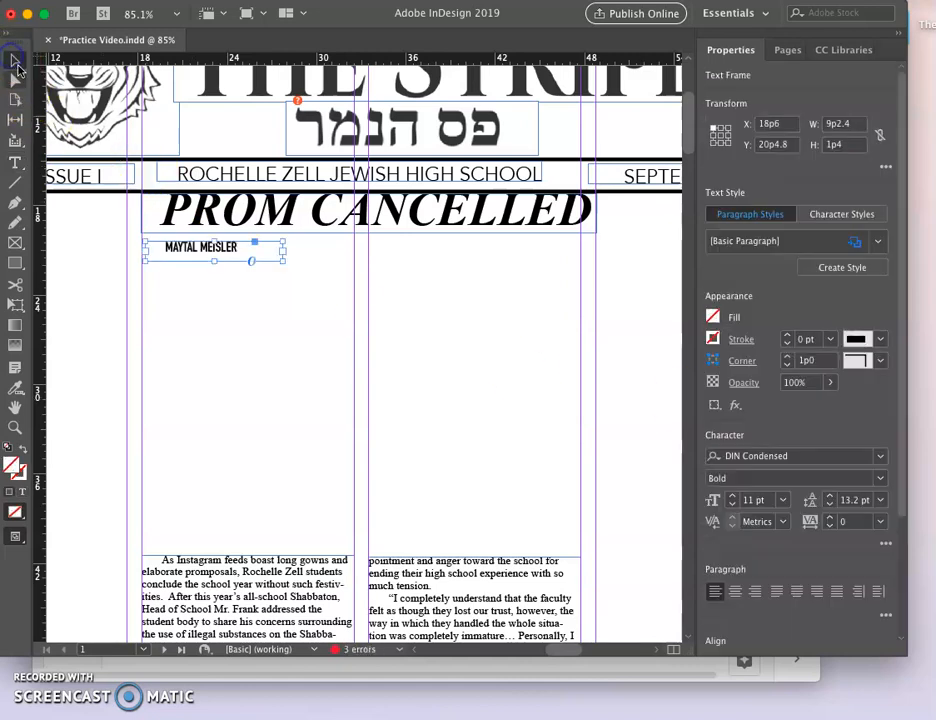
pyautogui.moveTo(255, 262); pyautogui.dragTo(249, 250)
pyautogui.press('Left')
pyautogui.press('Left')
pyautogui.press('Left')
pyautogui.press('Left')
pyautogui.press('Left')
pyautogui.press('Left')
pyautogui.press('Left')
pyautogui.press('Left')
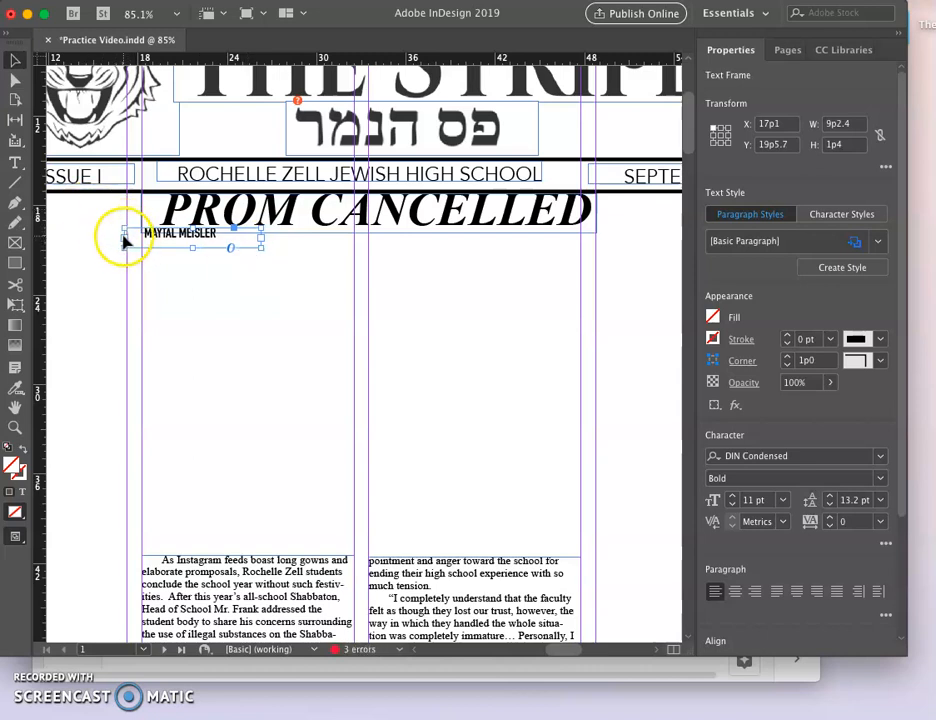
# Nudge the headline frame left to X 16p11.5 so its text starts at the article column's left edge.
pyautogui.click(313, 210)
pyautogui.press('Left')
pyautogui.press('Left')
pyautogui.press('Left')
pyautogui.press('Left')
pyautogui.press('Left')
pyautogui.press('Left')
pyautogui.press('Left')
pyautogui.press('Left')
pyautogui.press('Left')
pyautogui.press('Left')
pyautogui.press('Left')
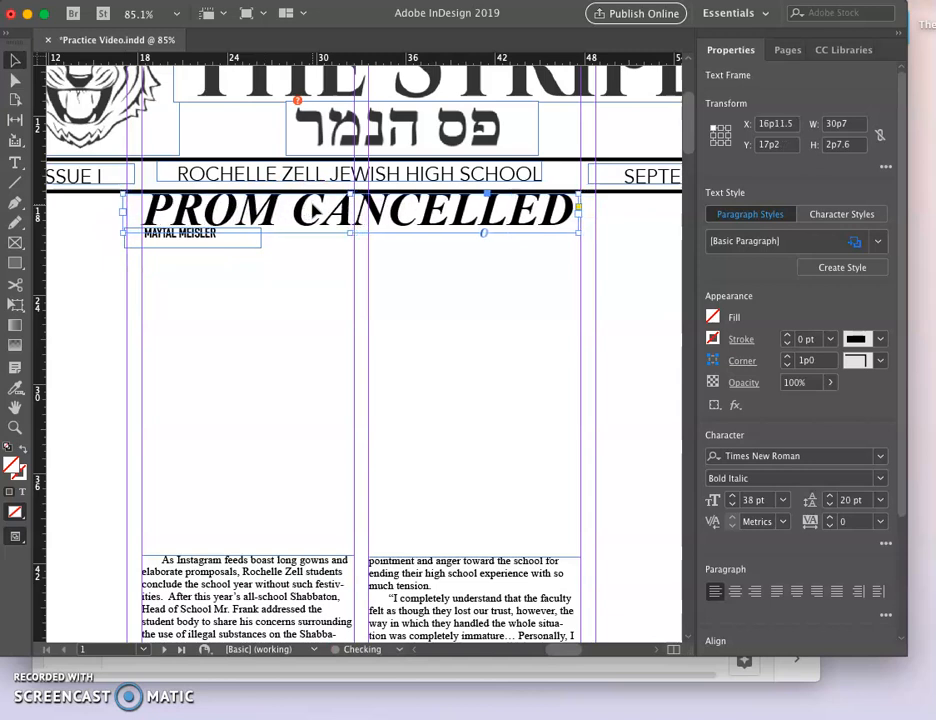
# Narrow the byline frame to about 8p0.4 by moving its left edge to the column guide, and undo the stray headline change.
pyautogui.click(163, 261)
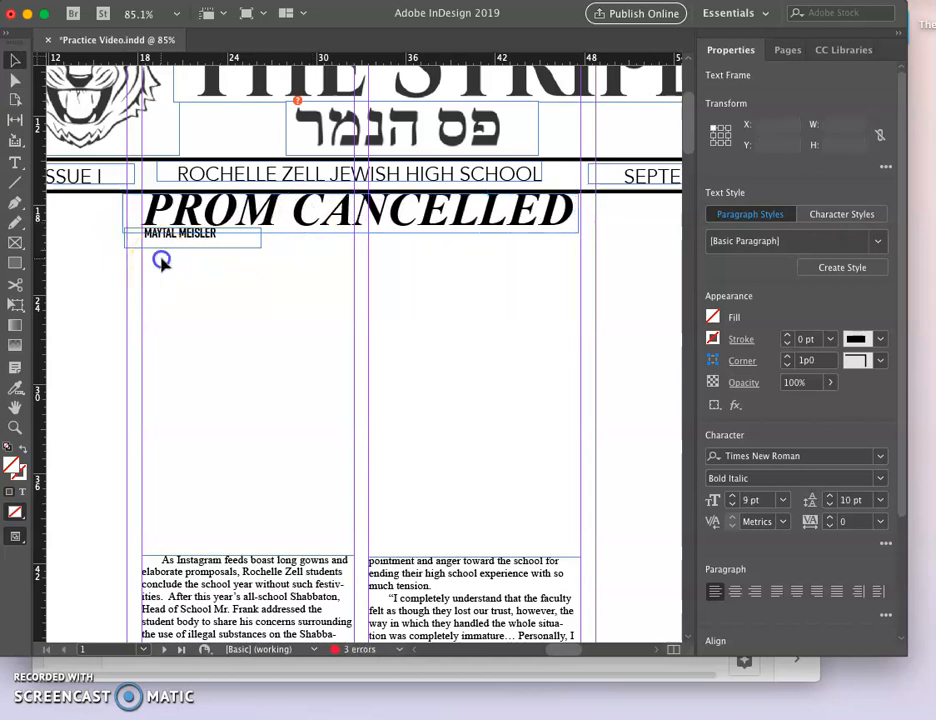
pyautogui.click(132, 244)
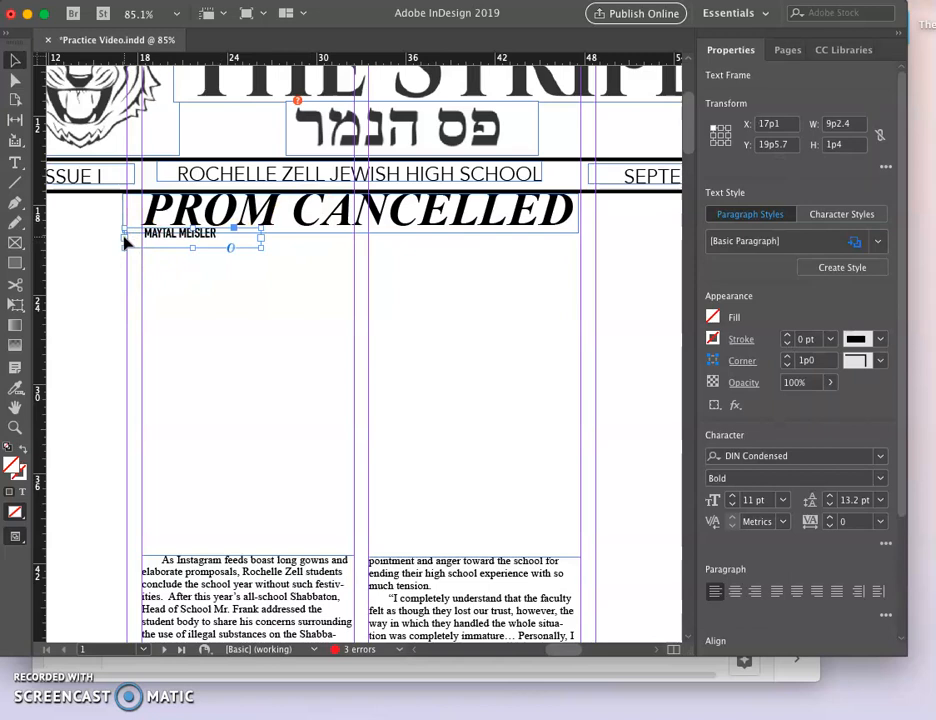
pyautogui.moveTo(124, 240); pyautogui.dragTo(142, 211)
pyautogui.click(125, 205)
pyautogui.click(211, 216)
pyautogui.press('cmd+z')
pyautogui.click(309, 330)
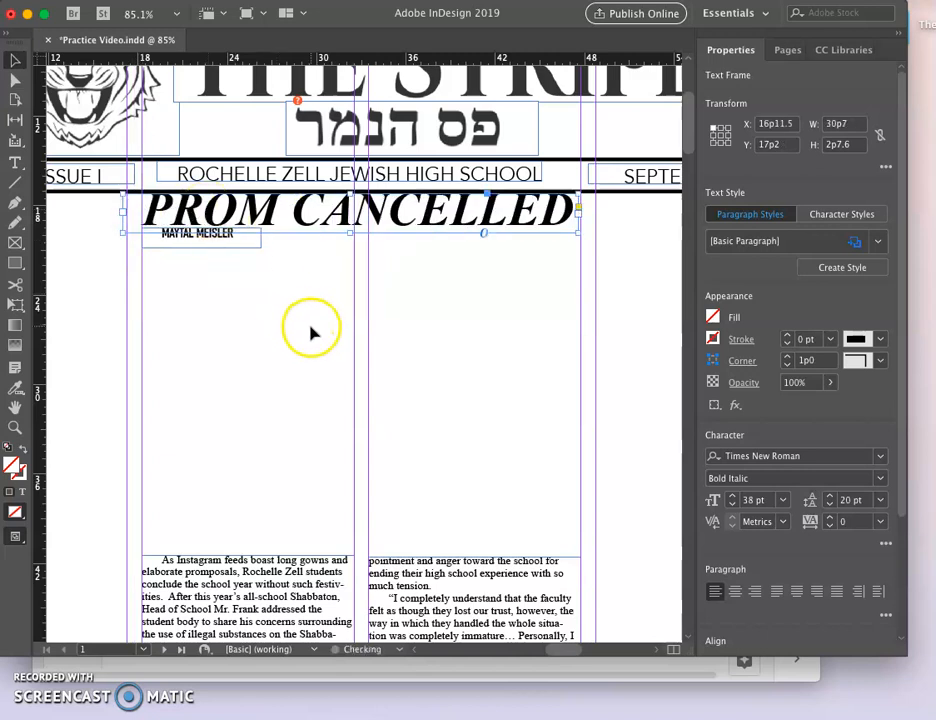
# Nudge the narrowed byline frame left to X 17p1 so the name lines up with the headline's start.
pyautogui.click(240, 249)
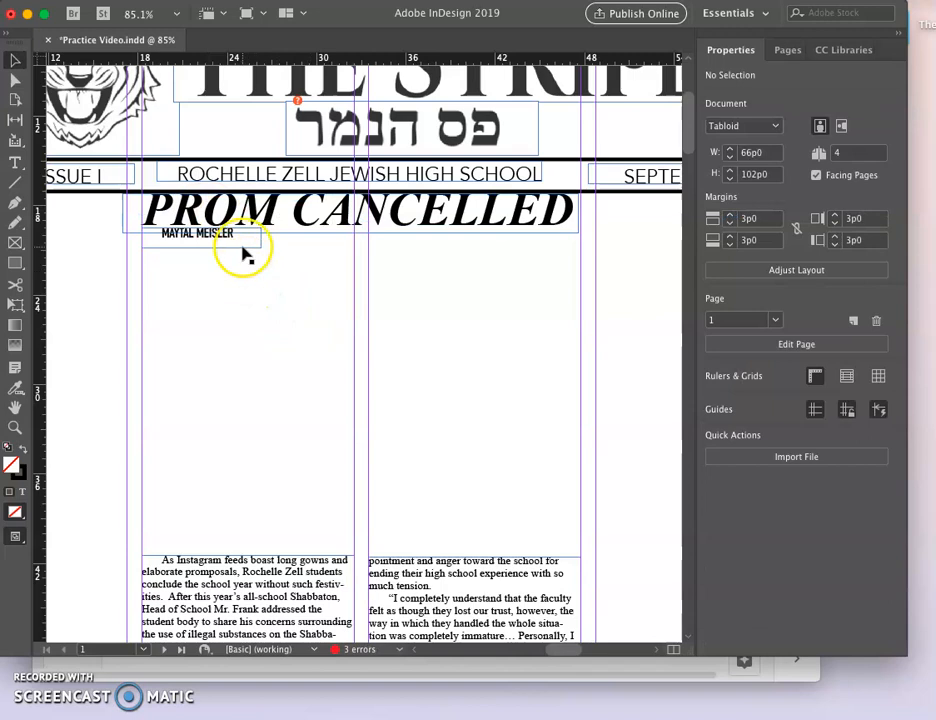
pyautogui.press('Left')
pyautogui.press('Left')
pyautogui.press('Left')
pyautogui.press('Left')
pyautogui.press('Left')
pyautogui.press('Left')
pyautogui.press('Left')
pyautogui.press('Left')
pyautogui.press('Left')
pyautogui.press('Left')
pyautogui.press('Left')
pyautogui.press('Left')
pyautogui.press('Left')
pyautogui.press('Left')
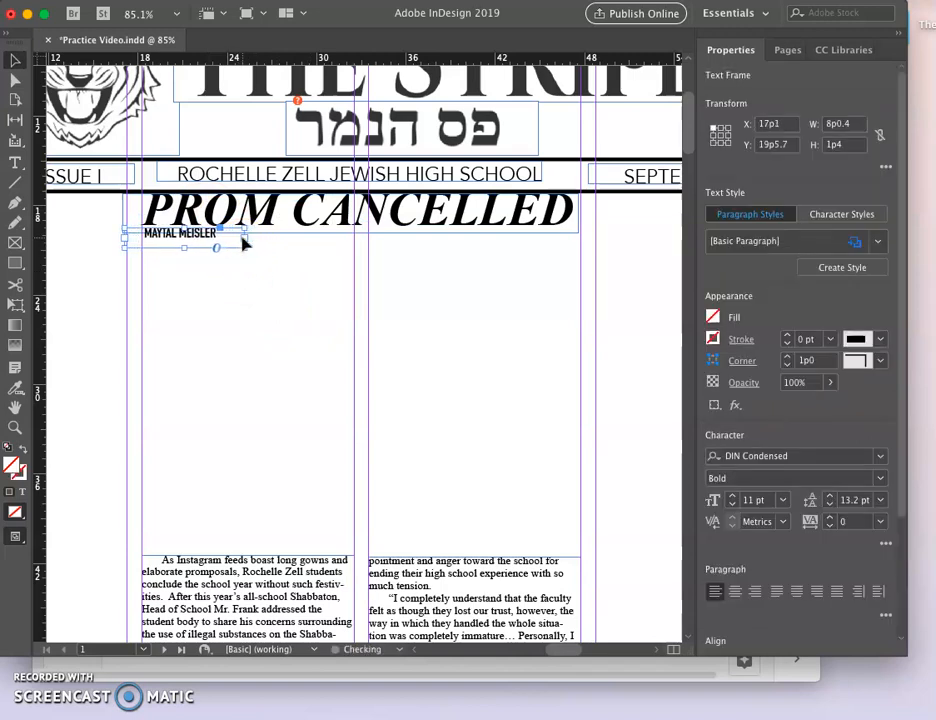
pyautogui.click(274, 272)
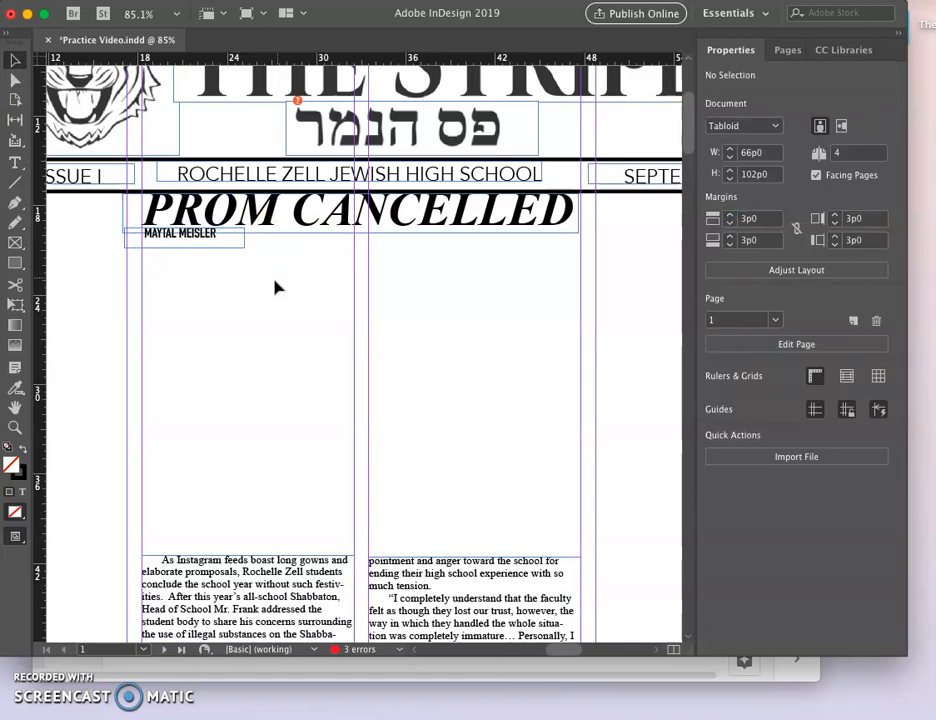
# Draw a horizontal line about 29p6 long under the byline, spanning both article columns at Y 20p5.5.
pyautogui.click(15, 183)
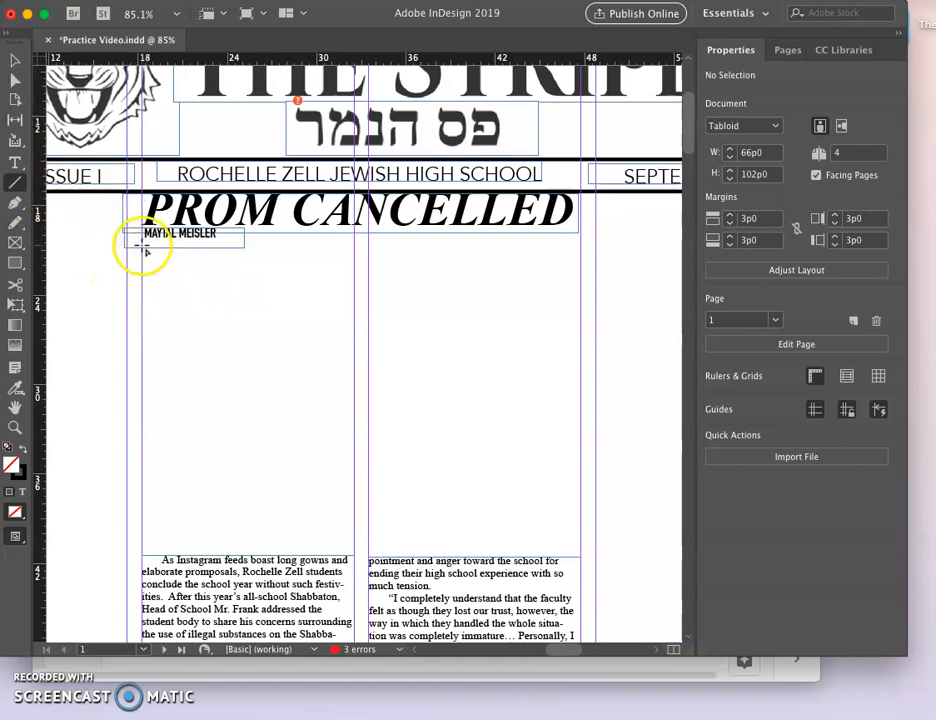
pyautogui.moveTo(145, 247); pyautogui.dragTo(582, 244)
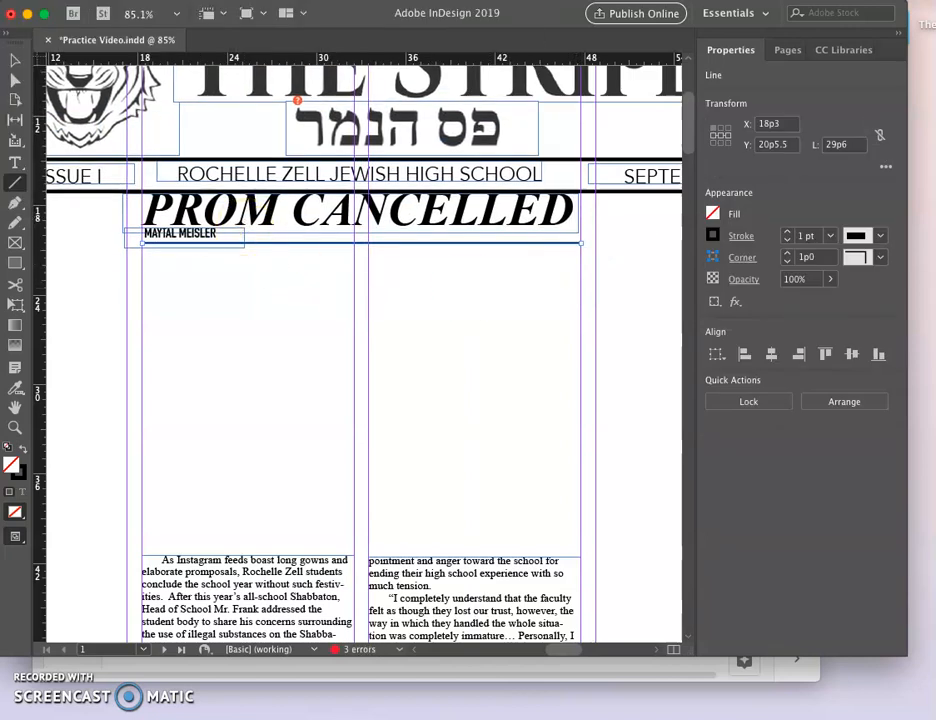
pyautogui.click(19, 60)
pyautogui.click(282, 349)
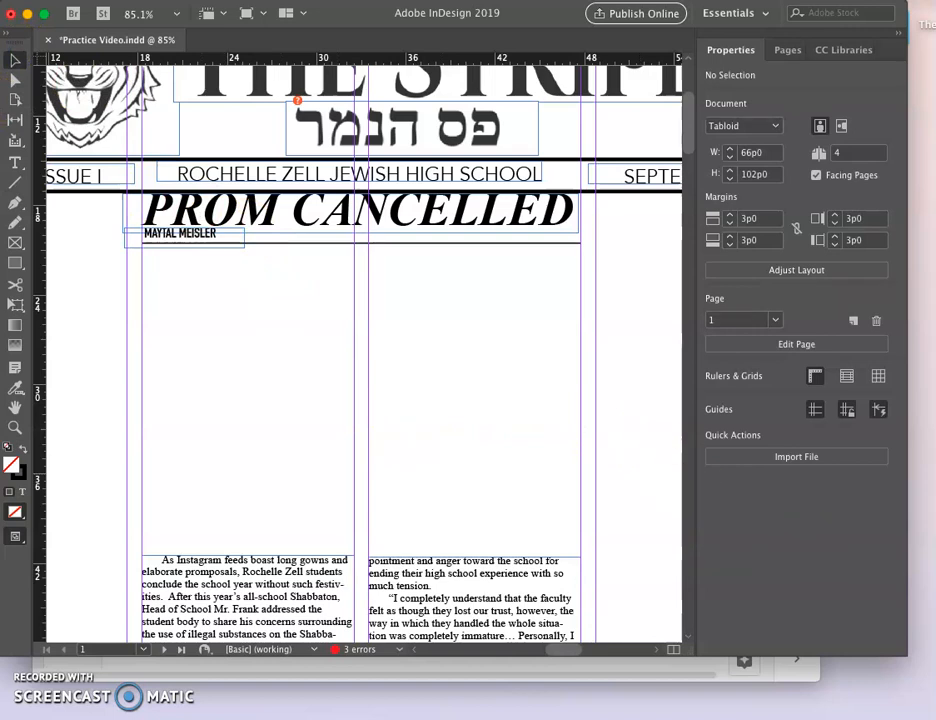
# Place the group prom photo on page 1 below the headline, with its upper-left corner at about X 27p6, Y 26p8.4.
pyautogui.moveTo(900, 600); pyautogui.dragTo(378, 378)
pyautogui.click(281, 334)
pyautogui.click(280, 335)
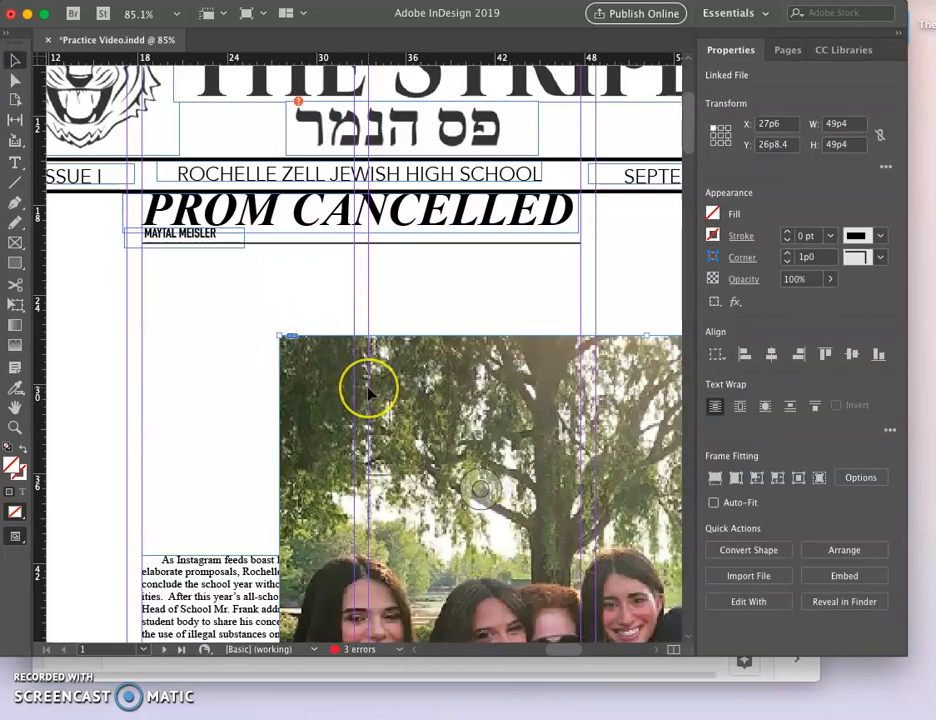
# Scale the photo content inside its frame down to about 30p1 by 30p1, leaving the frame size alone.
pyautogui.scroll(-5, 368, 393)
pyautogui.hscroll(4, 368, 393)
pyautogui.scroll(-3, 368, 393)
pyautogui.hscroll(3, 368, 393)
pyautogui.scroll(-6, 368, 393)
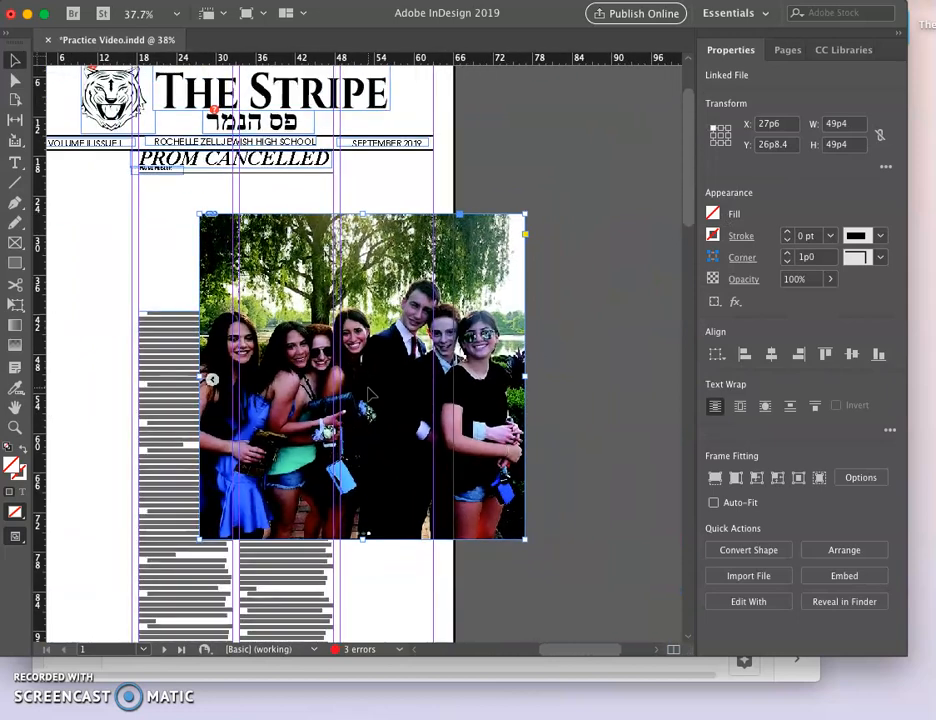
pyautogui.moveTo(365, 383); pyautogui.dragTo(363, 379)
pyautogui.scroll(-4, 363, 379)
pyautogui.hscroll(-2, 363, 379)
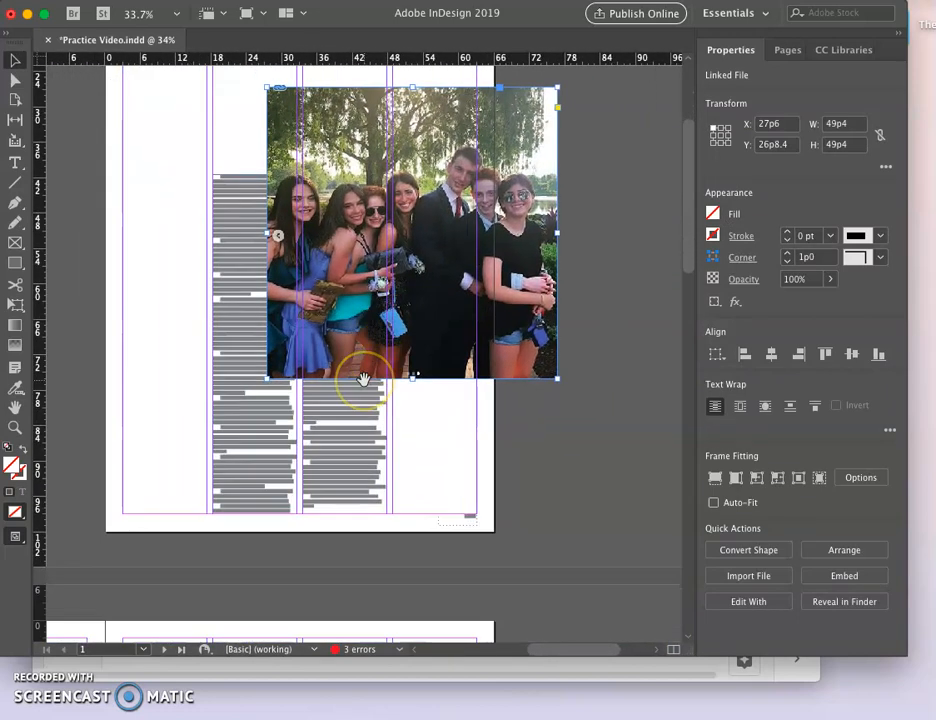
pyautogui.scroll(1, 363, 379)
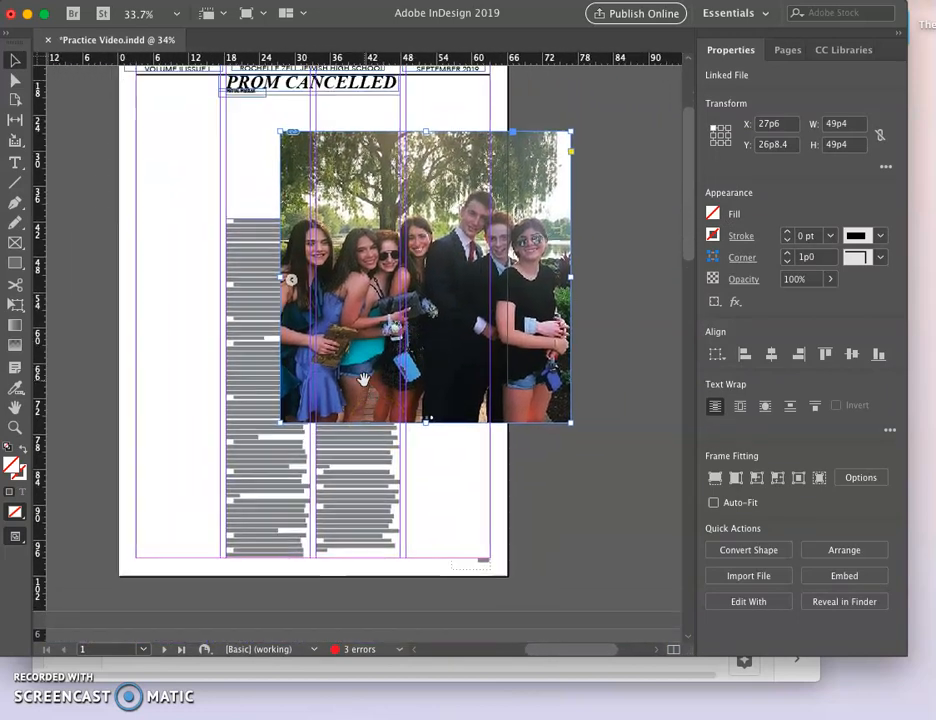
pyautogui.doubleClick(451, 343)
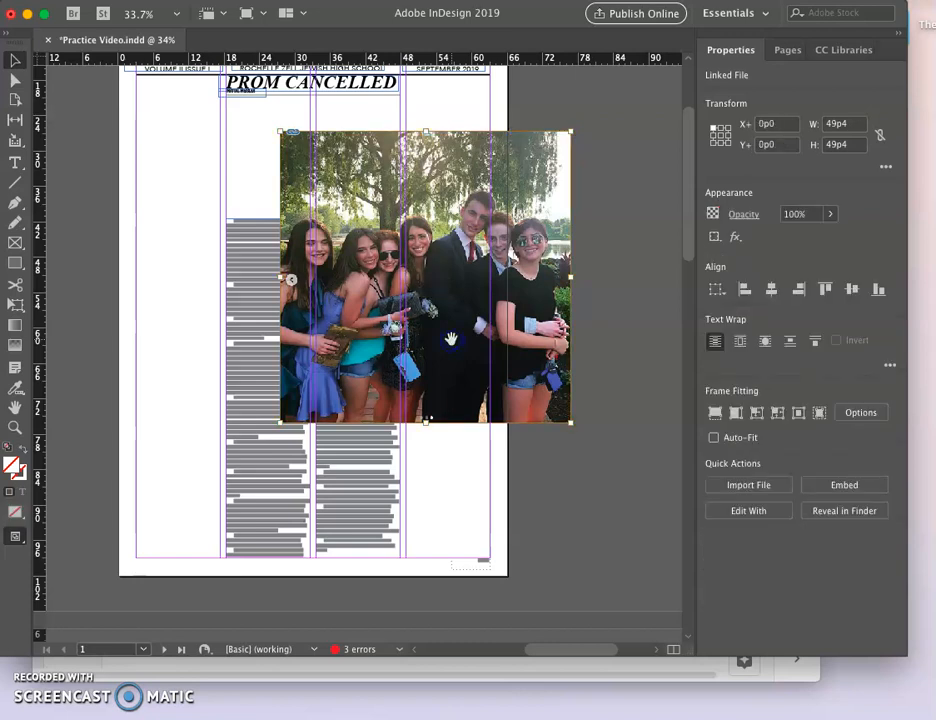
pyautogui.press('super+comma')
pyautogui.press('super+comma')
pyautogui.press('super+comma')
pyautogui.press('super+comma')
pyautogui.press('super+comma')
pyautogui.press('super+comma')
pyautogui.press('super+comma')
pyautogui.press('super+comma')
pyautogui.press('super+comma')
pyautogui.press('super+comma')
pyautogui.press('super+comma')
pyautogui.press('super+comma')
pyautogui.press('super+comma')
pyautogui.press('super+comma')
pyautogui.press('super+comma')
pyautogui.press('super+comma')
pyautogui.press('super+comma')
pyautogui.press('super+comma')
pyautogui.press('super+comma')
pyautogui.press('super+comma')
pyautogui.press('super+comma')
pyautogui.press('super+comma')
pyautogui.press('super+comma')
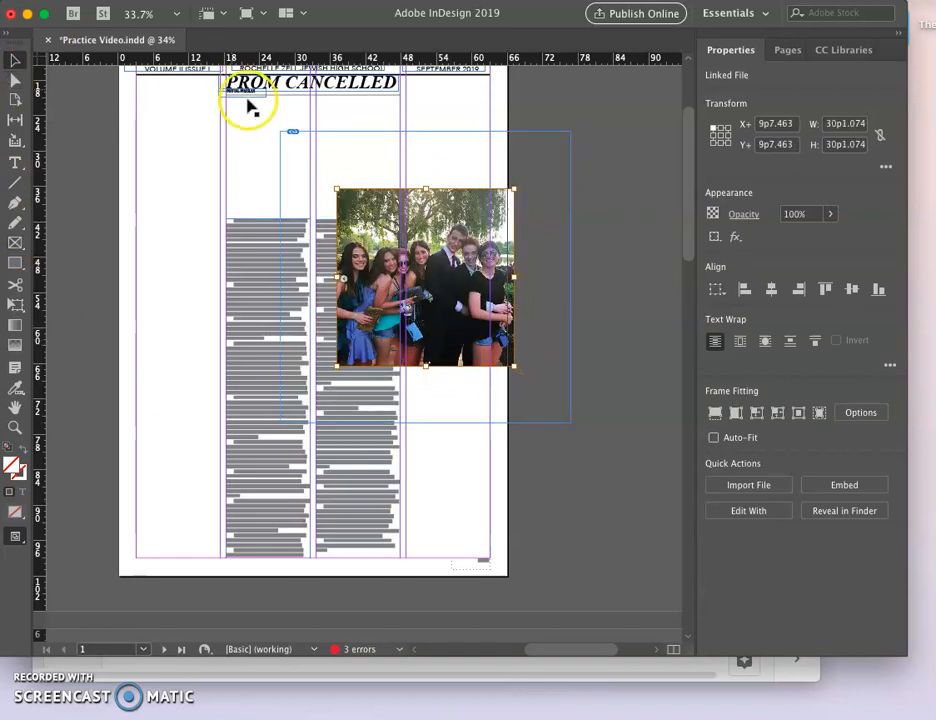
pyautogui.click(668, 160)
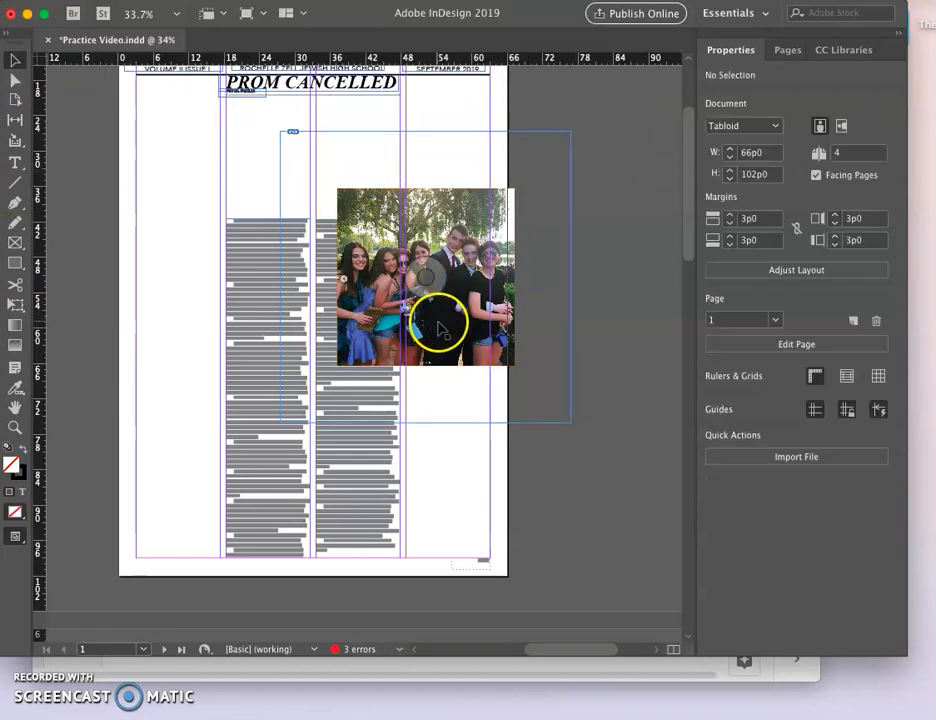
# Move the photo frame up and left to about X 7p3.2, Y 11p9.6, so the image covers the two article columns.
pyautogui.moveTo(440, 325); pyautogui.dragTo(320, 242)
pyautogui.scroll(-3, 320, 242)
pyautogui.scroll(6, 320, 242)
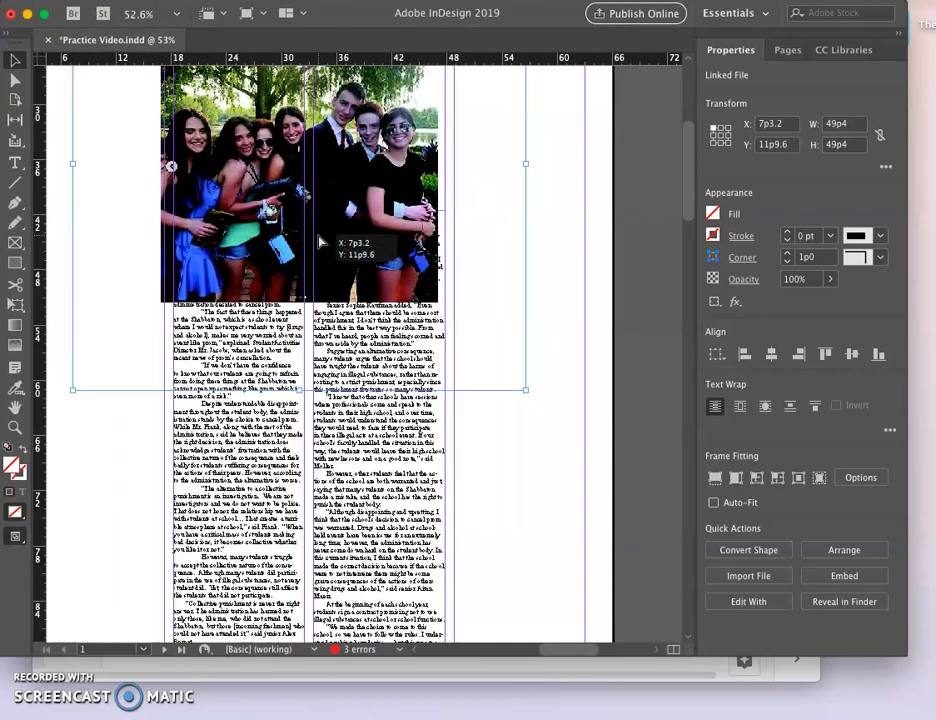
# Nudge the photo frame up and slightly right to X 7p10.2, Y 11p0.6, so the image meets the rule under the byline.
pyautogui.scroll(2, 320, 242)
pyautogui.hscroll(-2, 320, 242)
pyautogui.hscroll(-3, 320, 242)
pyautogui.scroll(2, 320, 242)
pyautogui.press('Up')
pyautogui.press('Up')
pyautogui.press('Up')
pyautogui.press('Up')
pyautogui.press('Up')
pyautogui.press('Up')
pyautogui.press('Up')
pyautogui.press('Up')
pyautogui.press('Up')
pyautogui.press('Right')
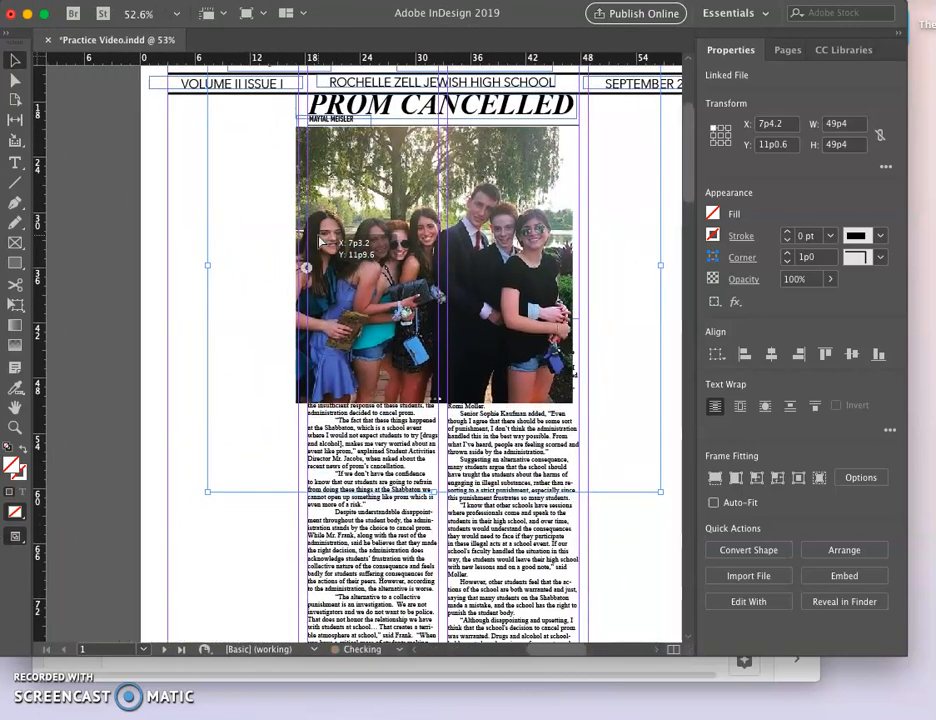
pyautogui.press('Right')
pyautogui.press('Right')
pyautogui.press('Right')
pyautogui.press('Right')
pyautogui.press('Right')
pyautogui.press('Right')
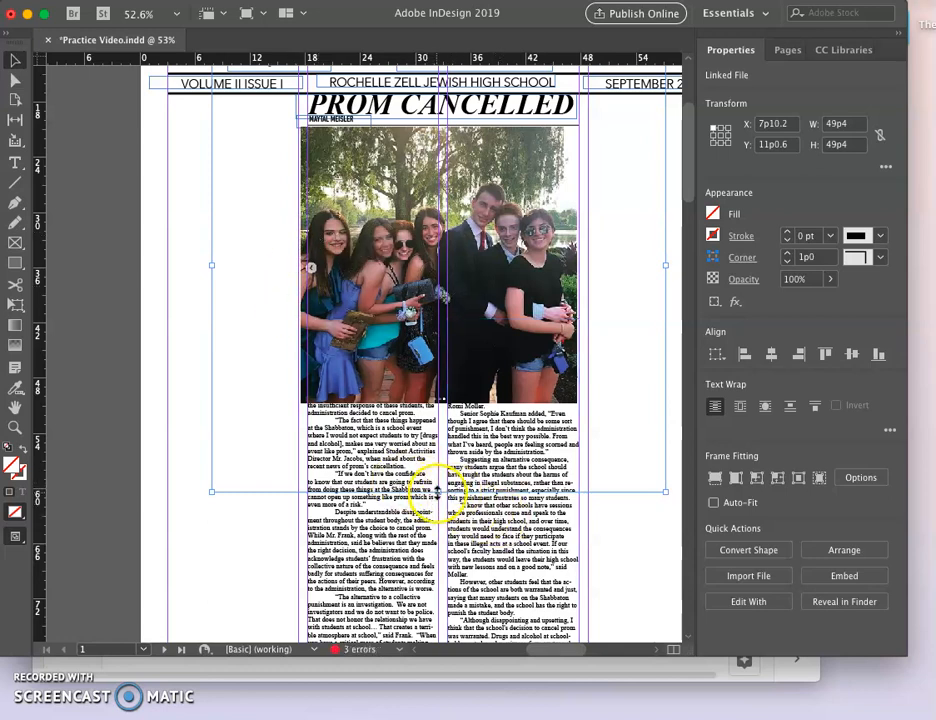
# Crop the photo frame's lower edge upward and its upper edge downward, leaving a frame height of about 20p9.6.
pyautogui.moveTo(438, 492); pyautogui.dragTo(440, 337)
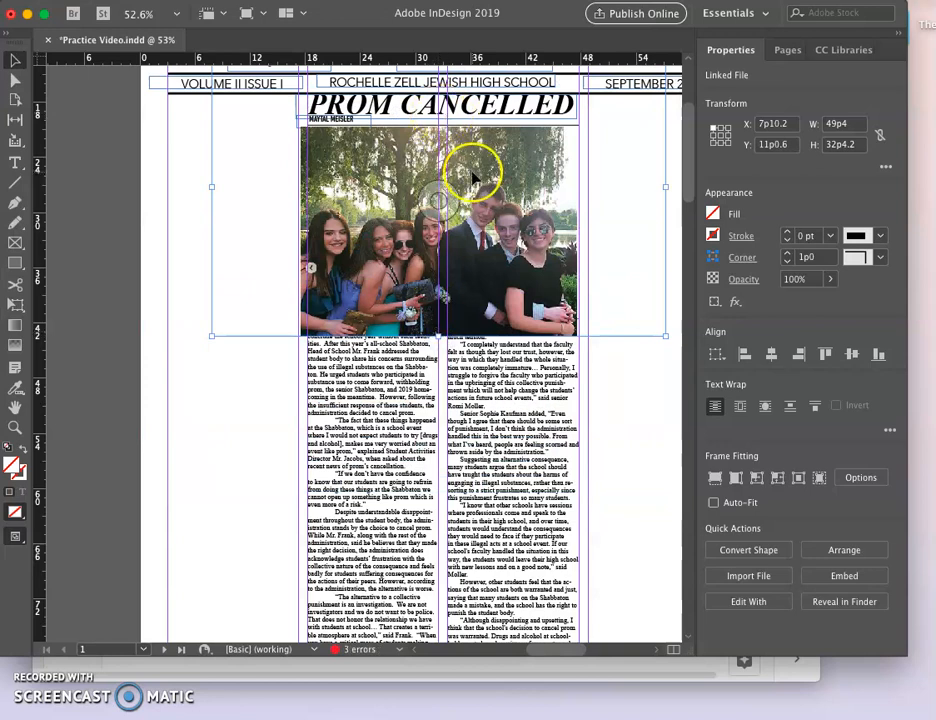
pyautogui.scroll(2, 473, 177)
pyautogui.moveTo(432, 84); pyautogui.dragTo(437, 190)
# Nudge the cropped photo frame straight up to Y 20p9.2, just below the byline rule.
pyautogui.press('Up')
pyautogui.press('Up')
pyautogui.press('Up')
pyautogui.press('Up')
pyautogui.press('Up')
pyautogui.press('Up')
pyautogui.press('Up')
pyautogui.press('Up')
pyautogui.press('Up')
pyautogui.press('Up')
pyautogui.press('Up')
pyautogui.press('Up')
pyautogui.press('Up')
pyautogui.press('Up')
pyautogui.press('Up')
pyautogui.press('Up')
pyautogui.press('Up')
pyautogui.press('Up')
pyautogui.press('Up')
pyautogui.press('Up')
pyautogui.press('Up')
pyautogui.press('Up')
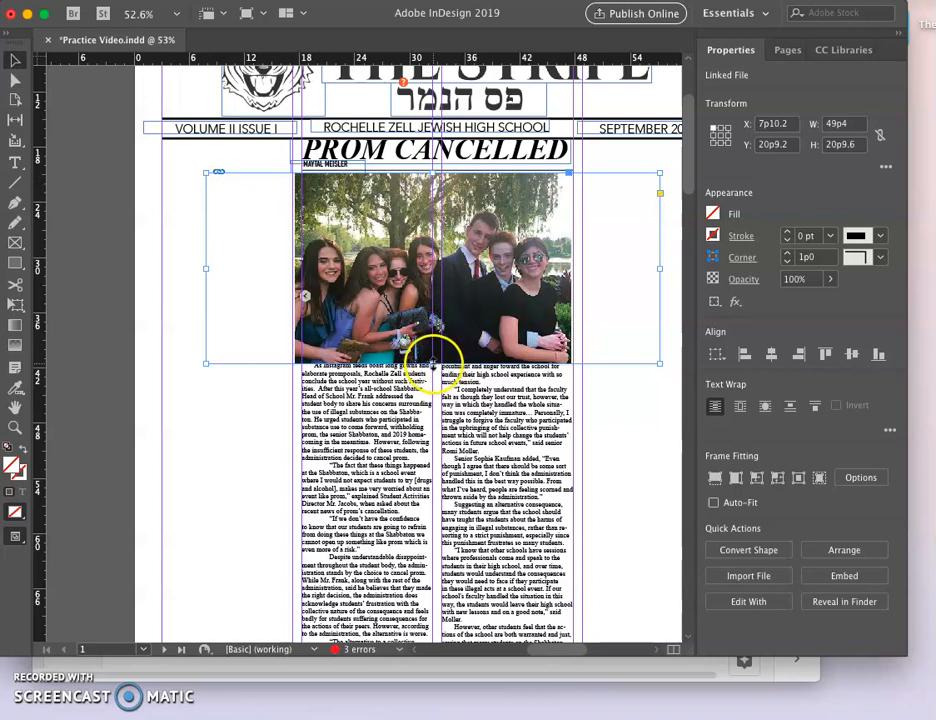
# Trim the photo's upper edge slightly, nudge the frame up to Y 20p9.6, and extend its lower edge to a height of 20p7.8.
pyautogui.moveTo(432, 174); pyautogui.dragTo(432, 183)
pyautogui.press('Up')
pyautogui.press('Up')
pyautogui.press('Up')
pyautogui.press('Up')
pyautogui.press('Up')
pyautogui.press('Up')
pyautogui.press('Up')
pyautogui.press('Up')
pyautogui.press('Up')
pyautogui.press('Up')
pyautogui.press('Up')
pyautogui.press('Up')
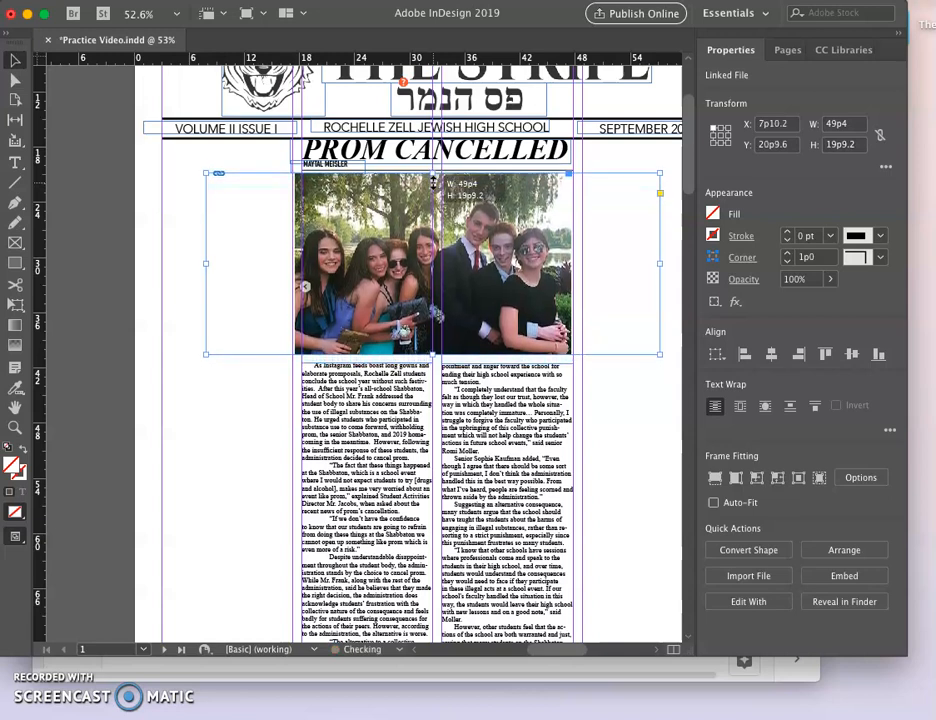
pyautogui.moveTo(432, 354); pyautogui.dragTo(432, 362)
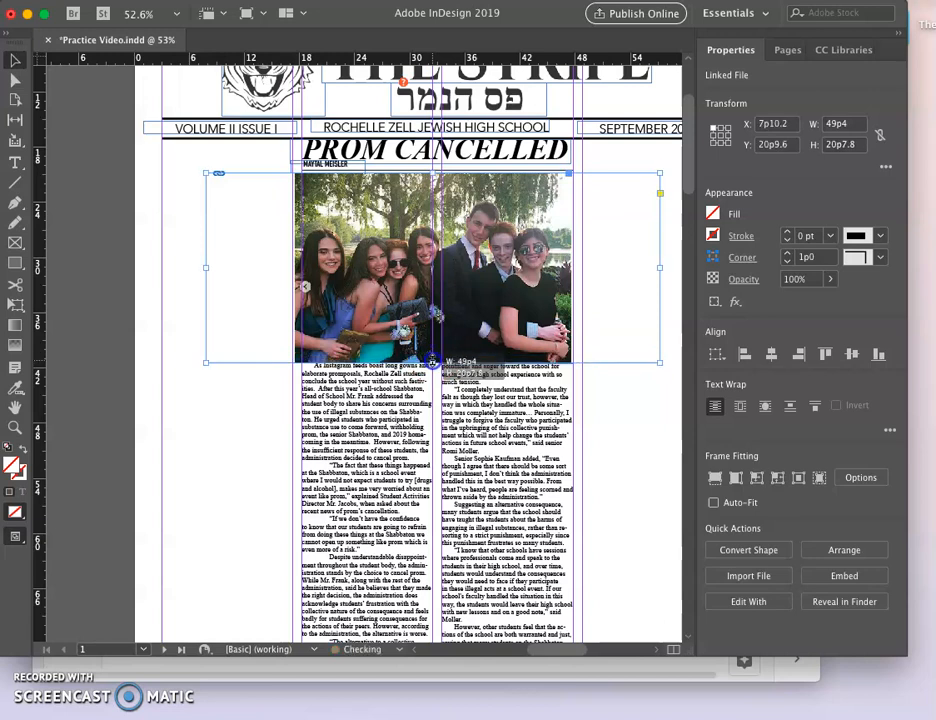
pyautogui.click(251, 437)
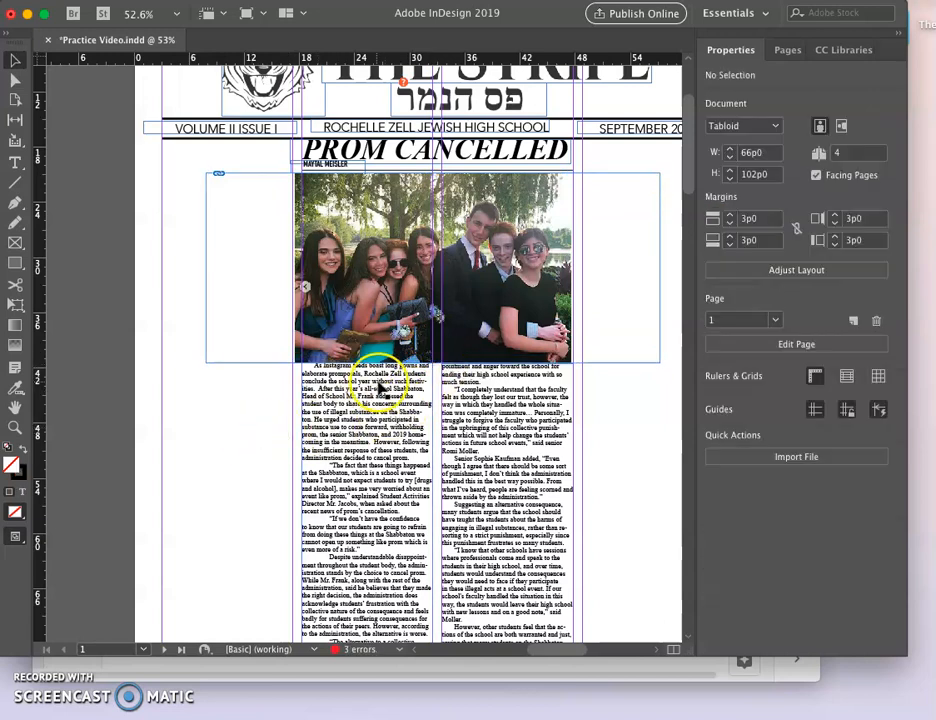
# Bring both sides of the photo frame in to the outer edges of the two article columns, at X 18p3 and 29p6 wide.
pyautogui.scroll(5, 482, 178)
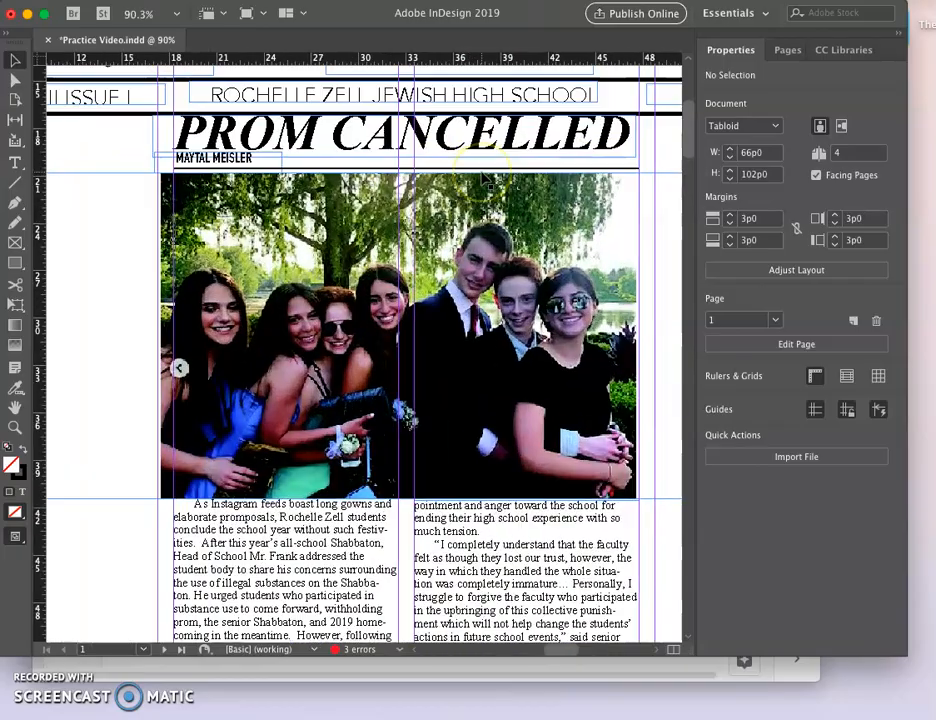
pyautogui.scroll(-5, 463, 322)
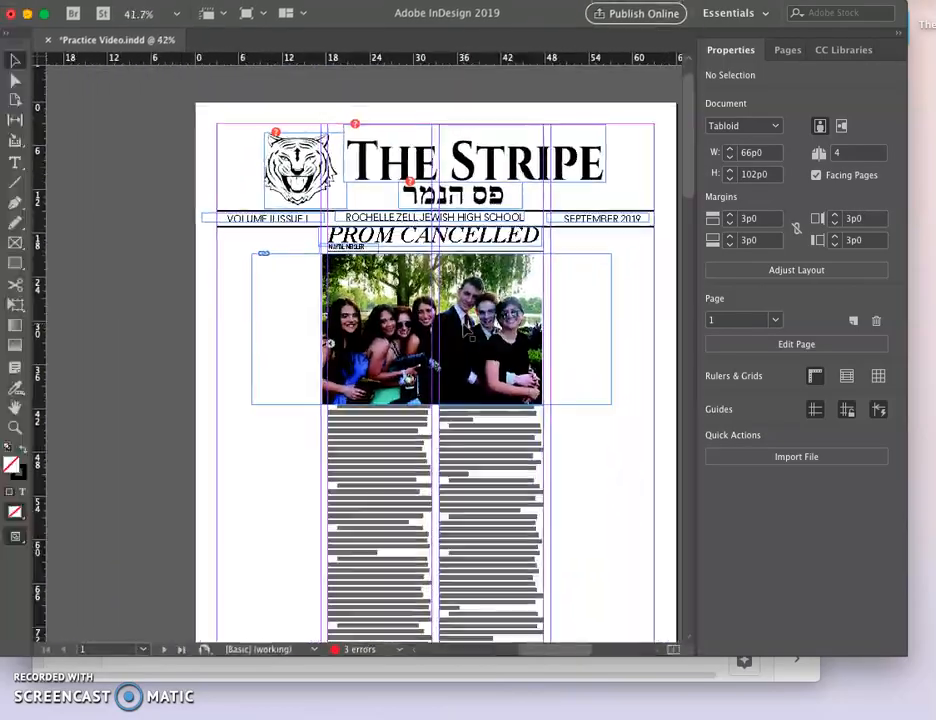
pyautogui.click(597, 323)
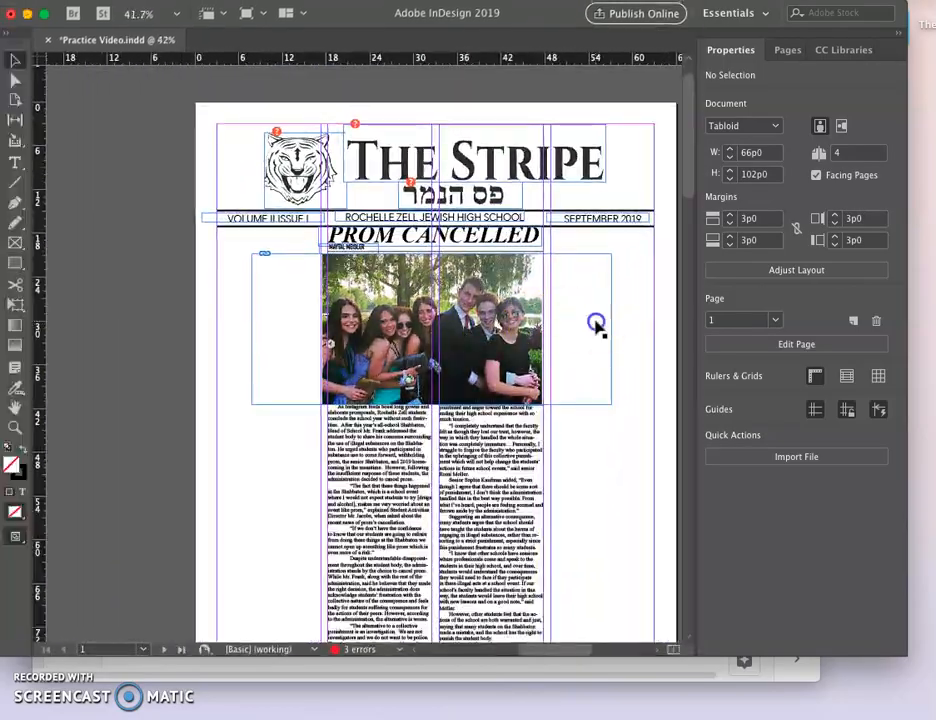
pyautogui.moveTo(611, 327); pyautogui.dragTo(541, 342)
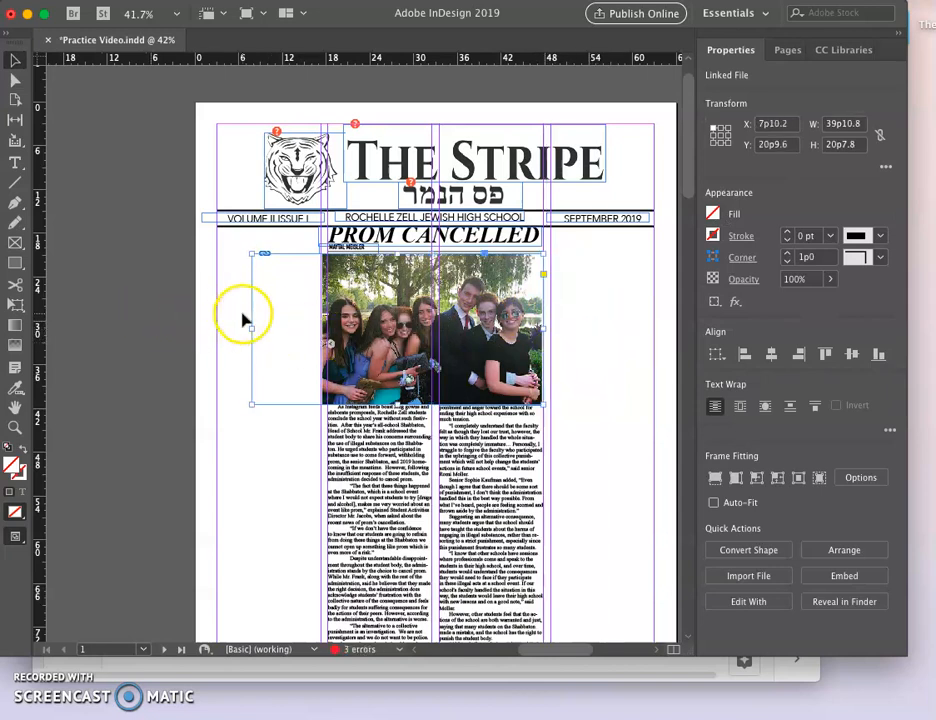
pyautogui.moveTo(251, 328); pyautogui.dragTo(328, 334)
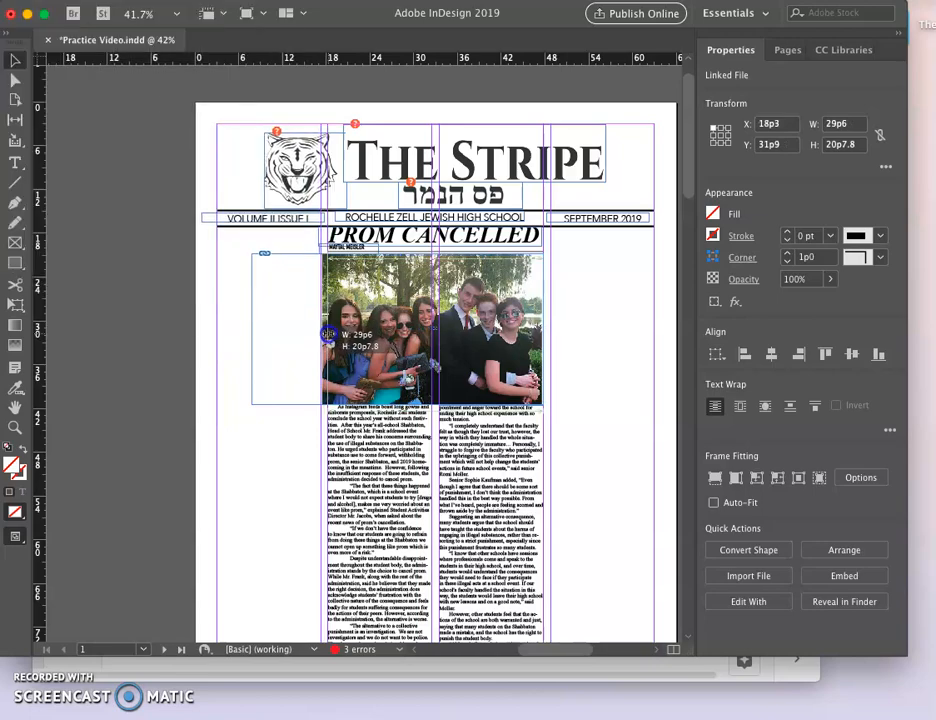
# Examine the photo's alignment with the article columns up close and within the whole page 1 layout.
pyautogui.scroll(6, 328, 334)
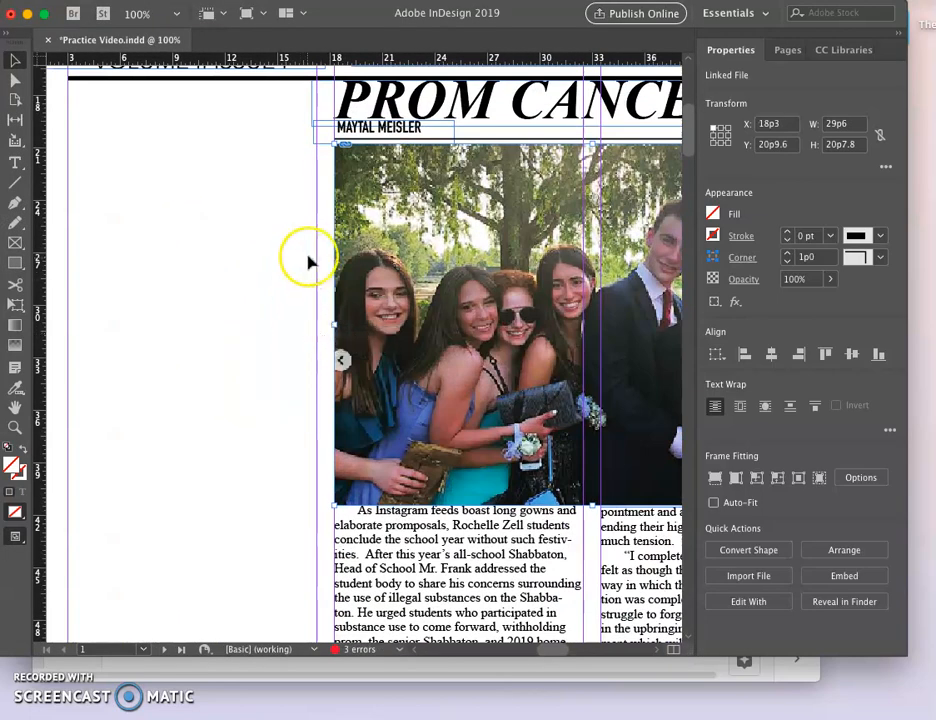
pyautogui.hscroll(5, 332, 398)
pyautogui.scroll(-4, 332, 398)
pyautogui.scroll(-2, 333, 398)
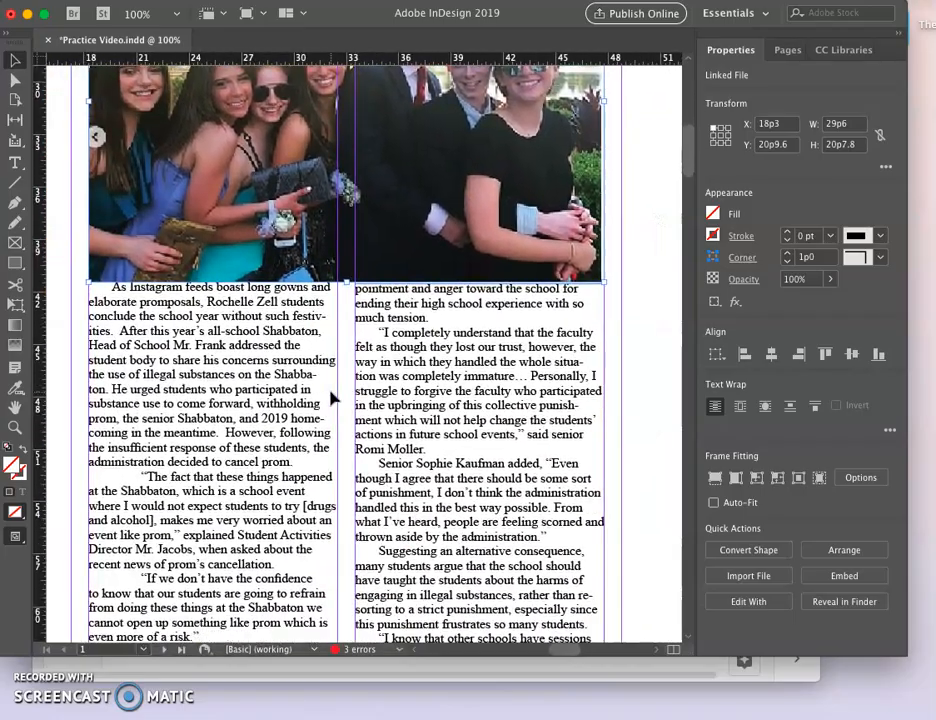
pyautogui.scroll(-4, 334, 403)
pyautogui.scroll(-5, 333, 404)
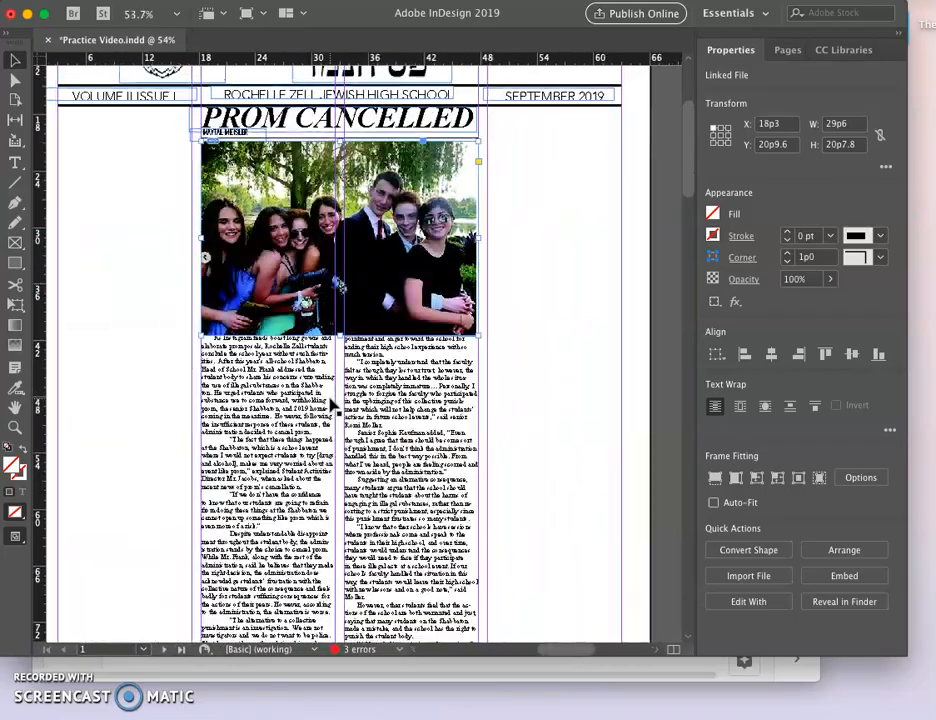
pyautogui.scroll(-3, 333, 404)
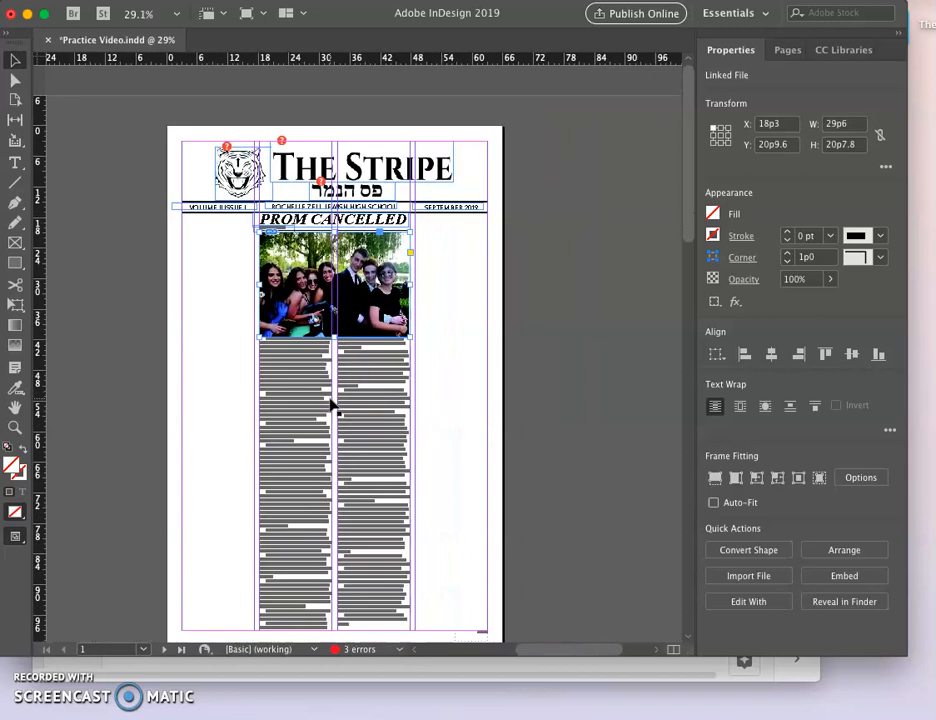